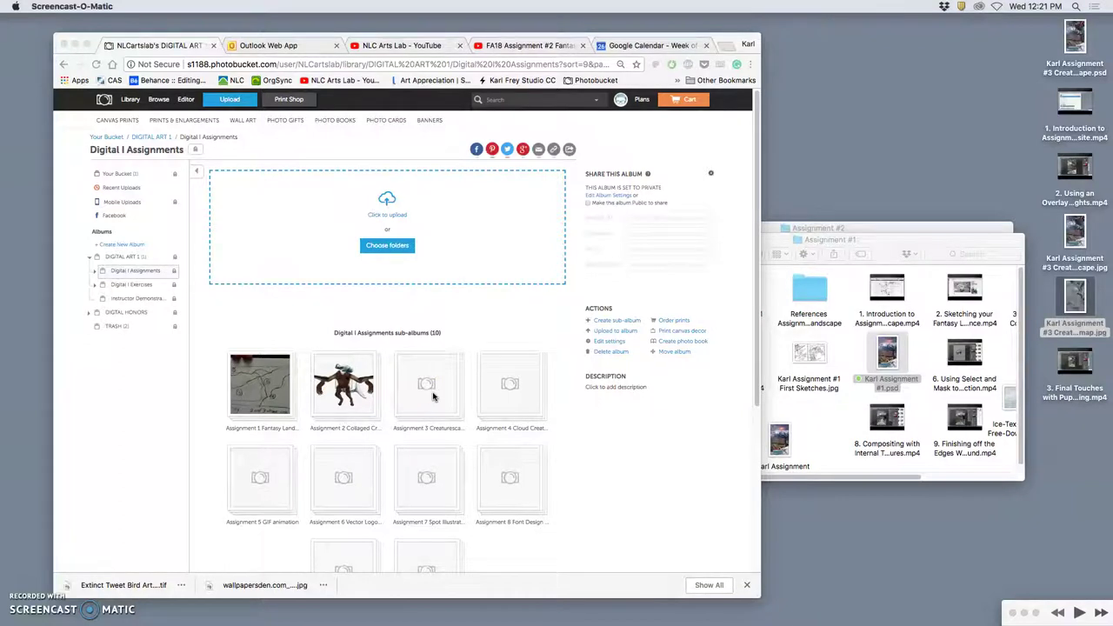
# Open the Assignment 4 Cloud Creature album, then its Instructor Demonstrations sub-album.
pyautogui.click(507, 399)
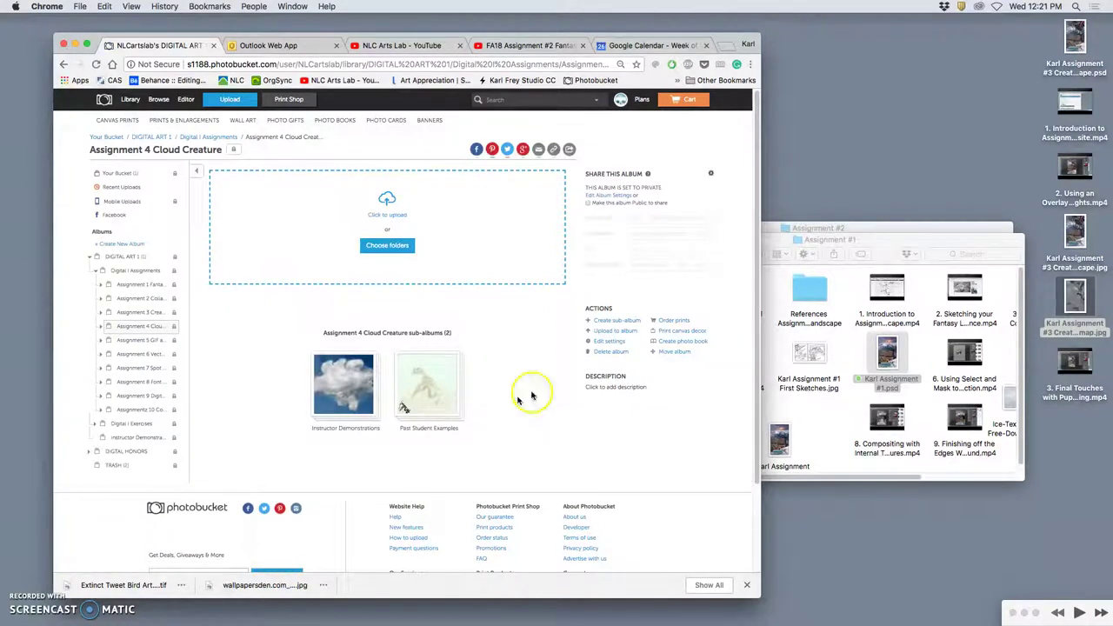
pyautogui.moveTo(738, 33); pyautogui.dragTo(762, 17)
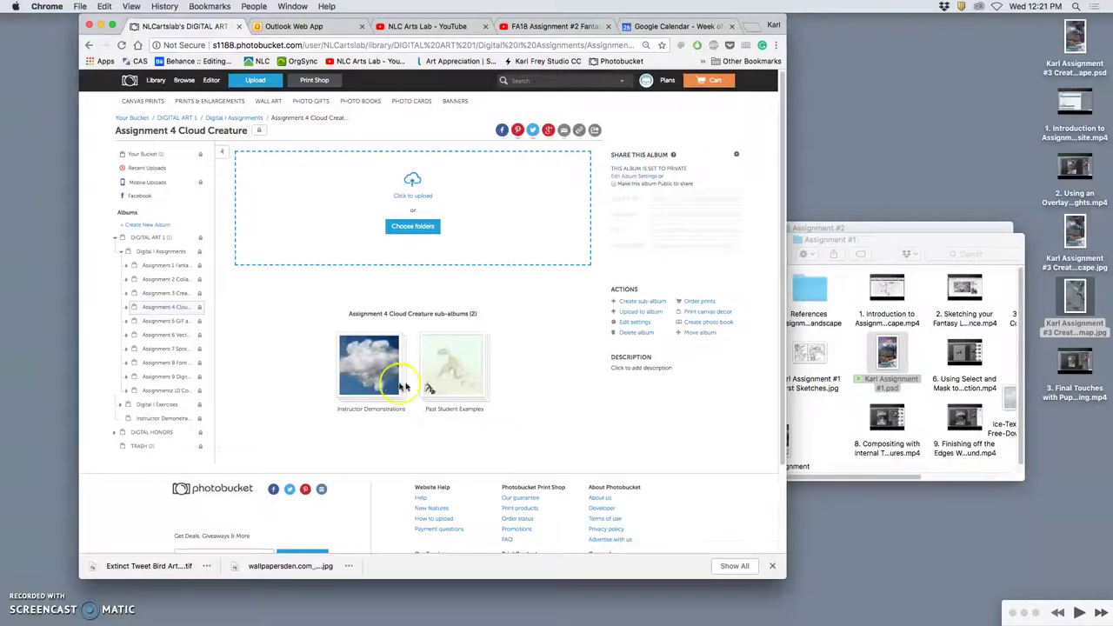
pyautogui.click(385, 371)
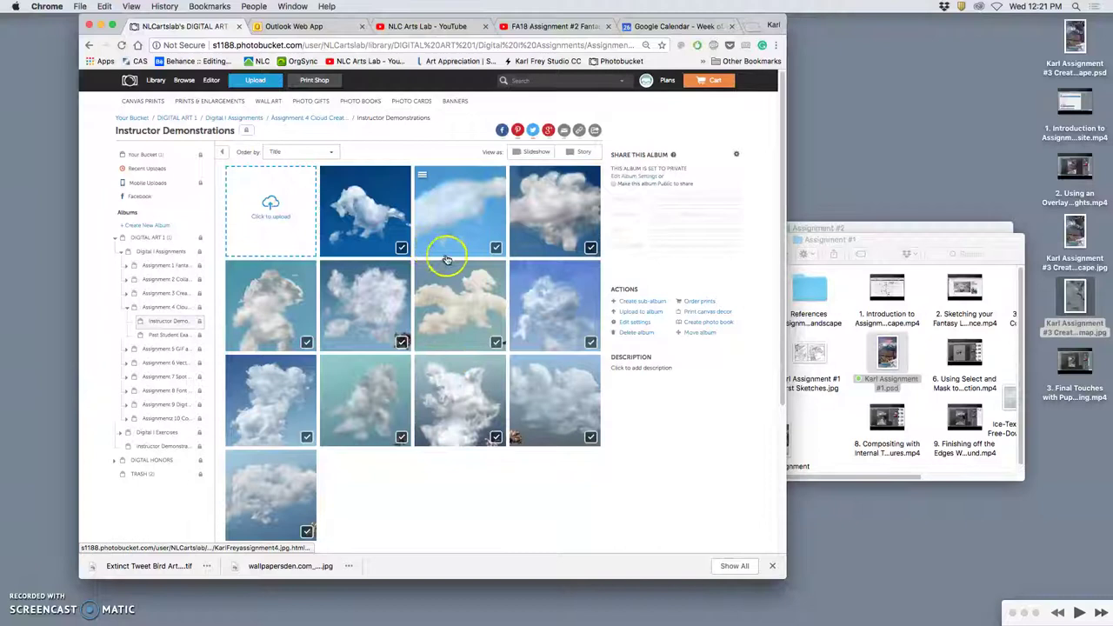
pyautogui.click(380, 235)
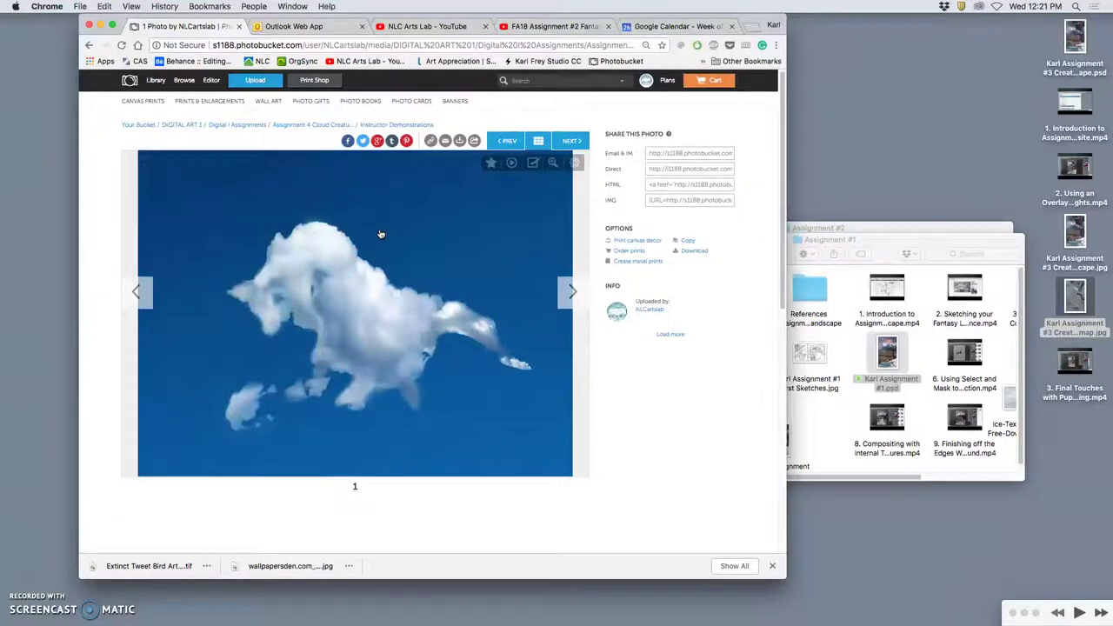
pyautogui.click(570, 292)
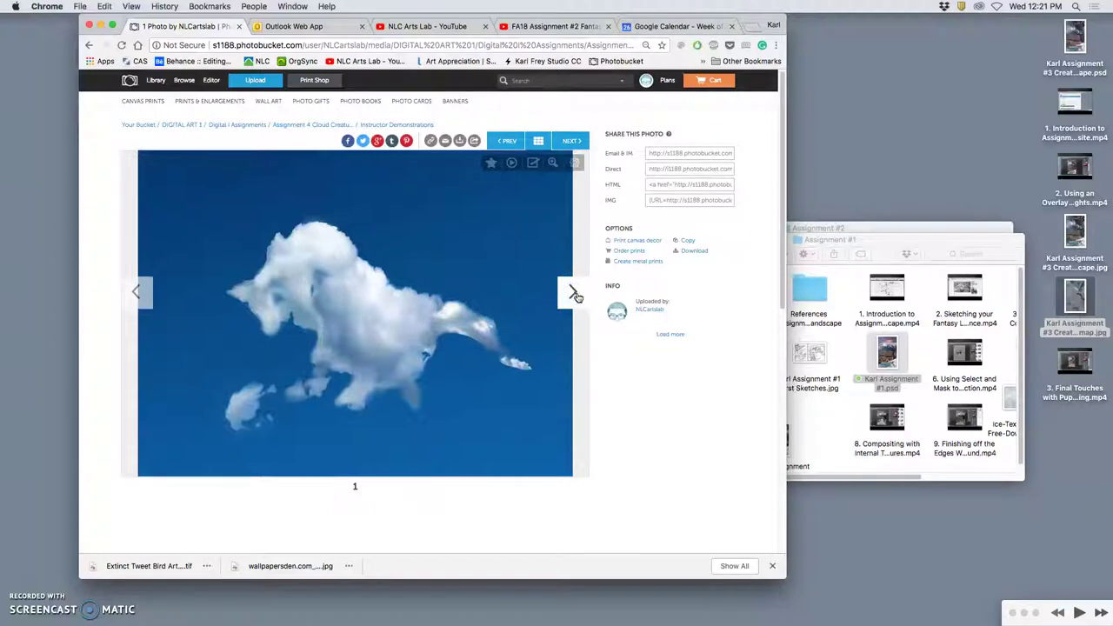
pyautogui.click(574, 295)
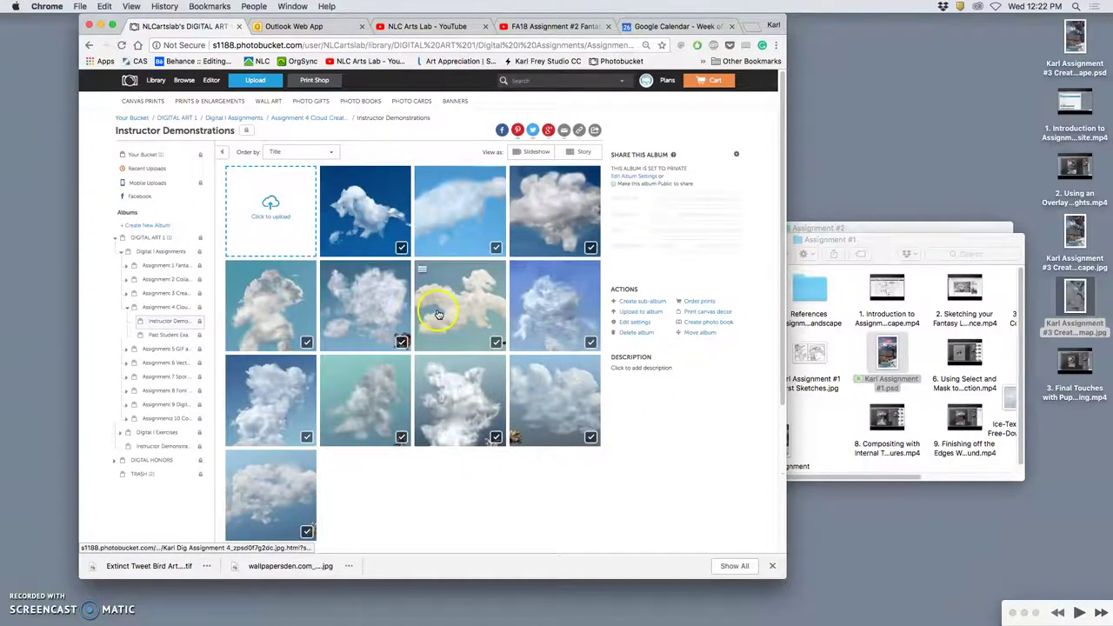
pyautogui.click(266, 296)
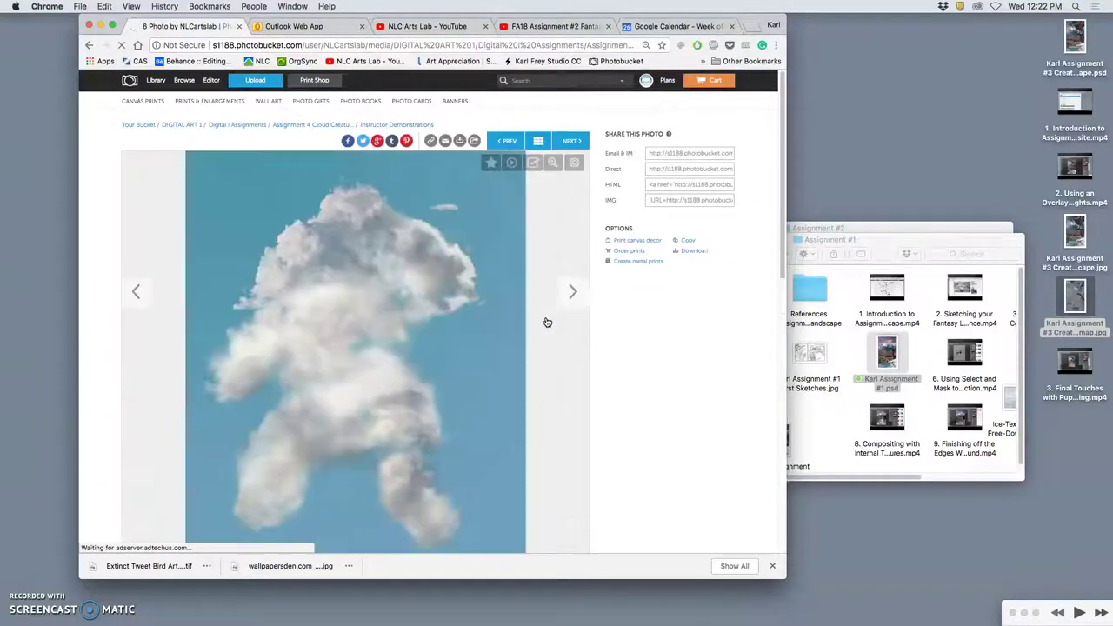
pyautogui.scroll(-2, 484, 373)
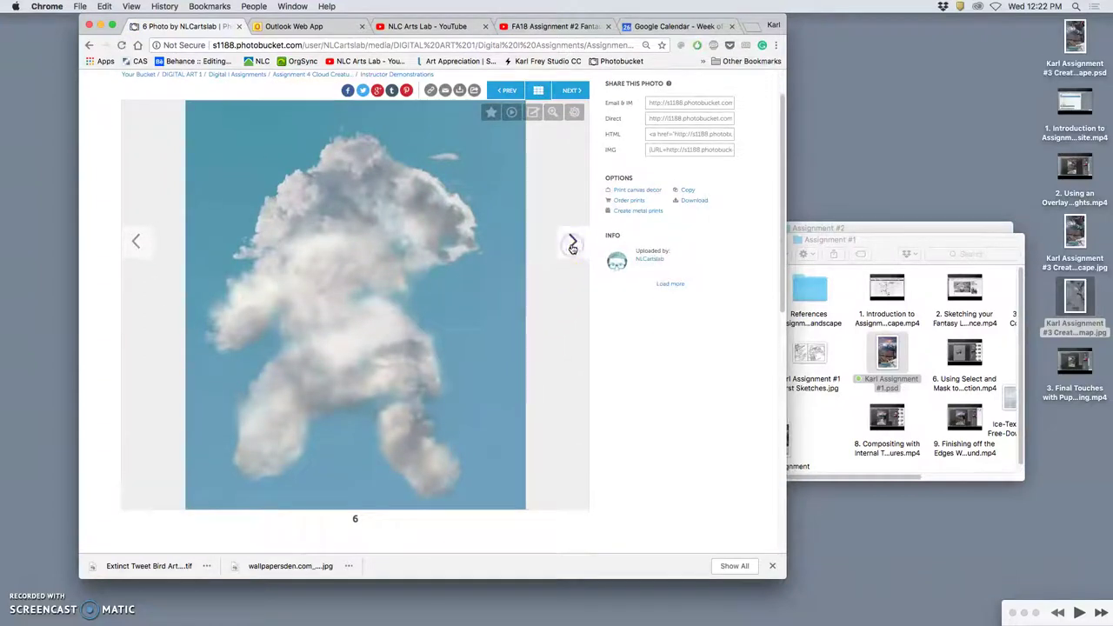
pyautogui.click(572, 244)
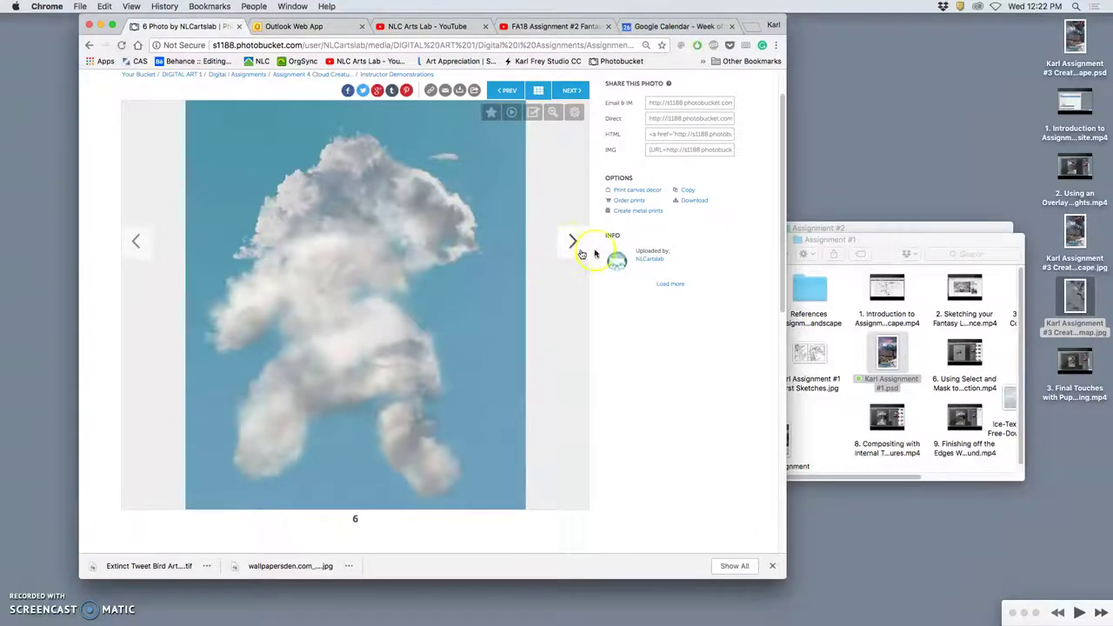
pyautogui.scroll(2, 522, 233)
pyautogui.rightClick(397, 126)
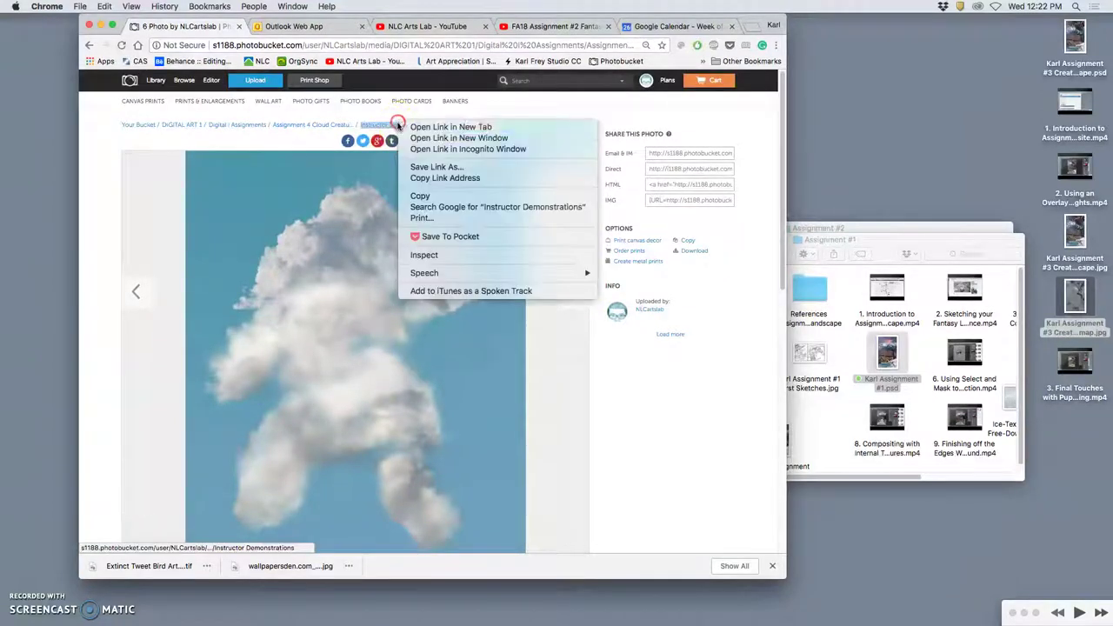
pyautogui.click(394, 126)
pyautogui.click(393, 127)
pyautogui.click(498, 206)
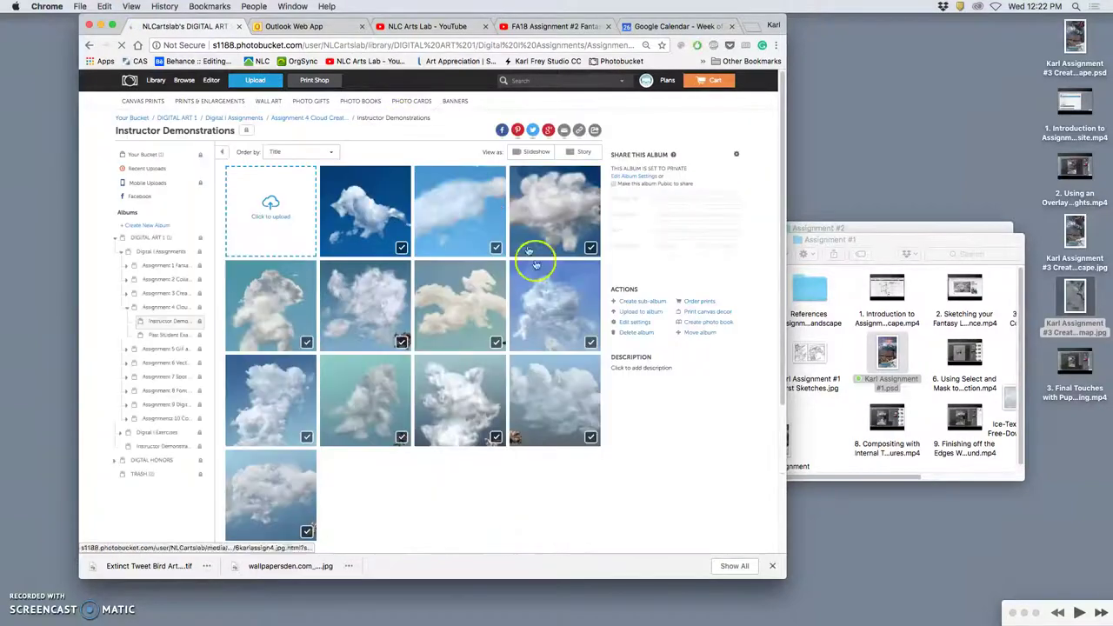
# Open cloud creature demonstration photos 7 through 10 in separate browser tabs.
pyautogui.rightClick(398, 319)
pyautogui.click(385, 305)
pyautogui.moveTo(385, 306)
pyautogui.mouseDown()
pyautogui.moveTo(470, 306)
pyautogui.moveTo(385, 306)
pyautogui.mouseUp()
pyautogui.rightClick(455, 309)
pyautogui.click(477, 313)
pyautogui.rightClick(548, 310)
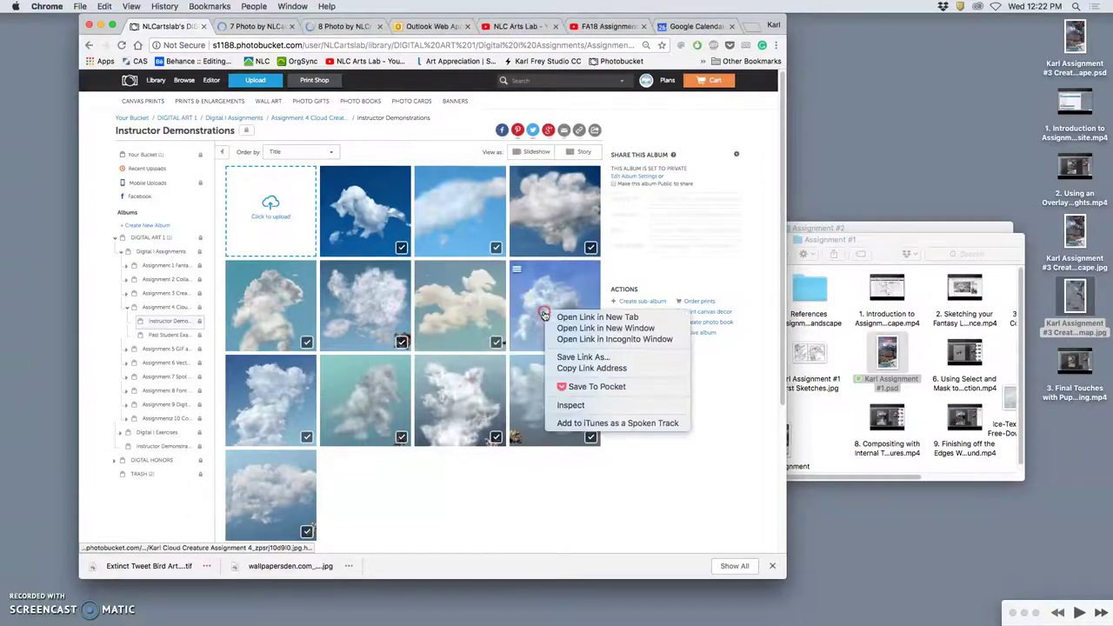
pyautogui.click(561, 316)
pyautogui.moveTo(561, 317); pyautogui.dragTo(560, 315)
pyautogui.rightClick(283, 394)
pyautogui.click(287, 405)
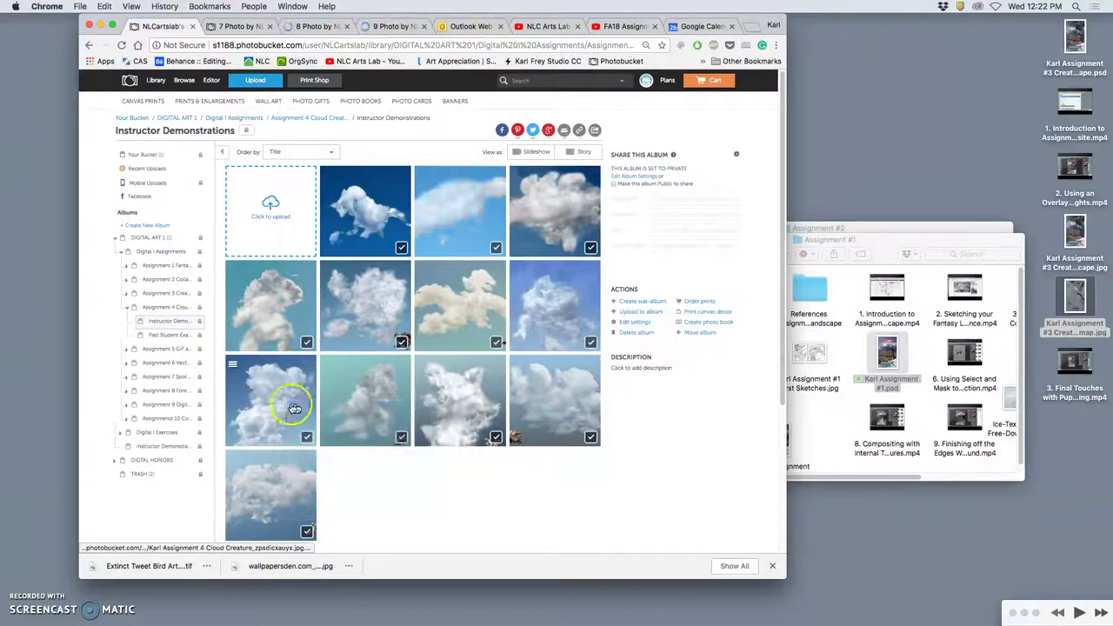
pyautogui.click(356, 405)
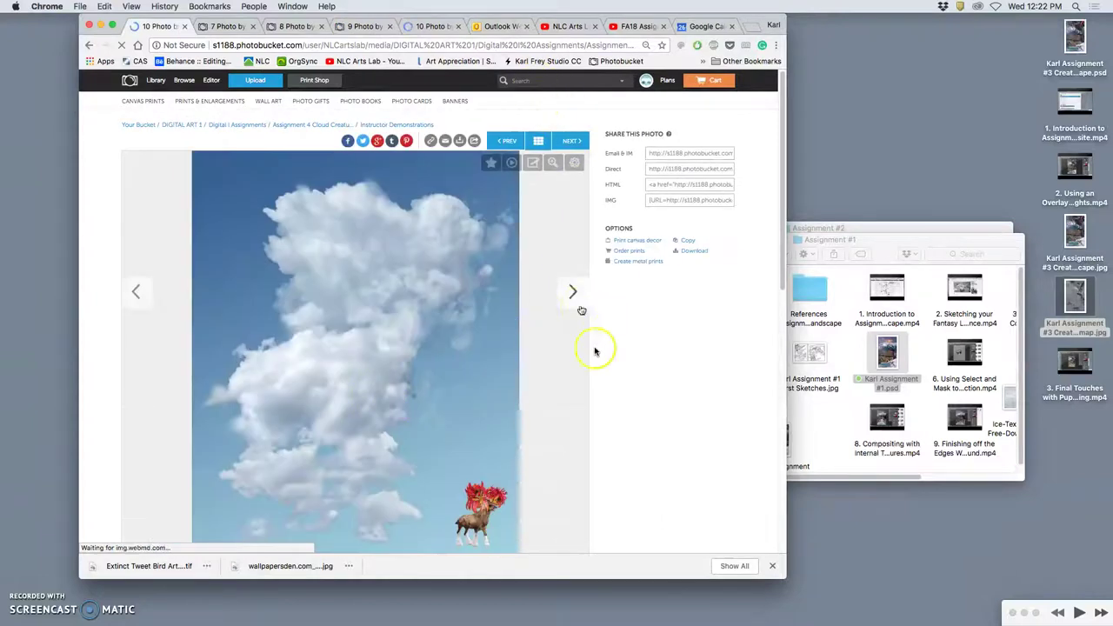
pyautogui.scroll(-1, 626, 402)
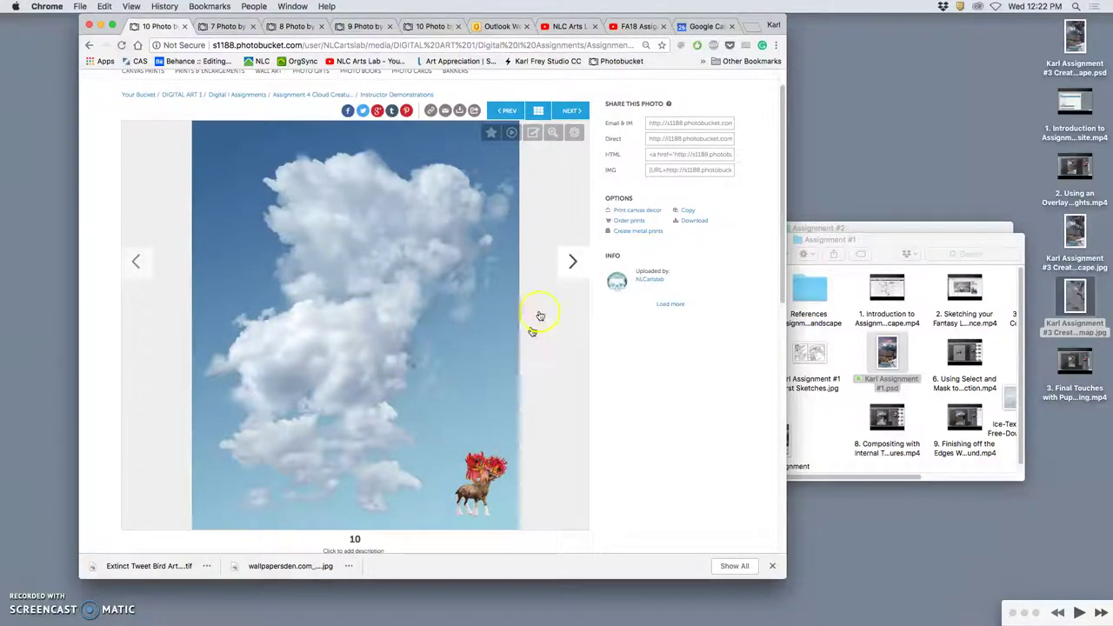
# Review photos 7 to 10 in their tabs, then minimize the browser to the desktop.
pyautogui.click(227, 26)
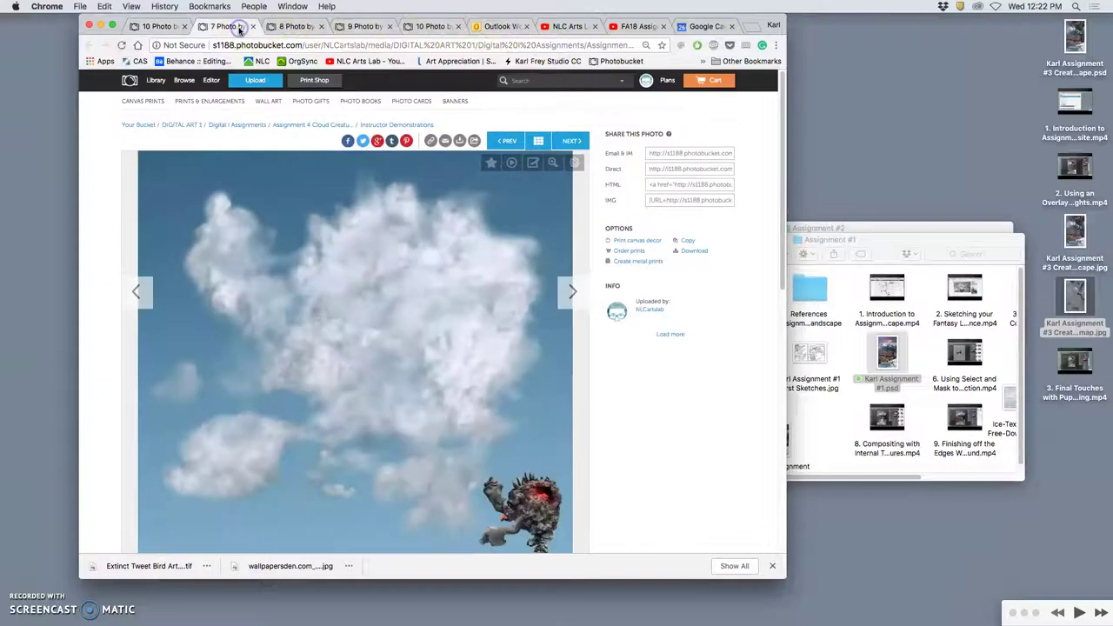
pyautogui.scroll(-2, 487, 352)
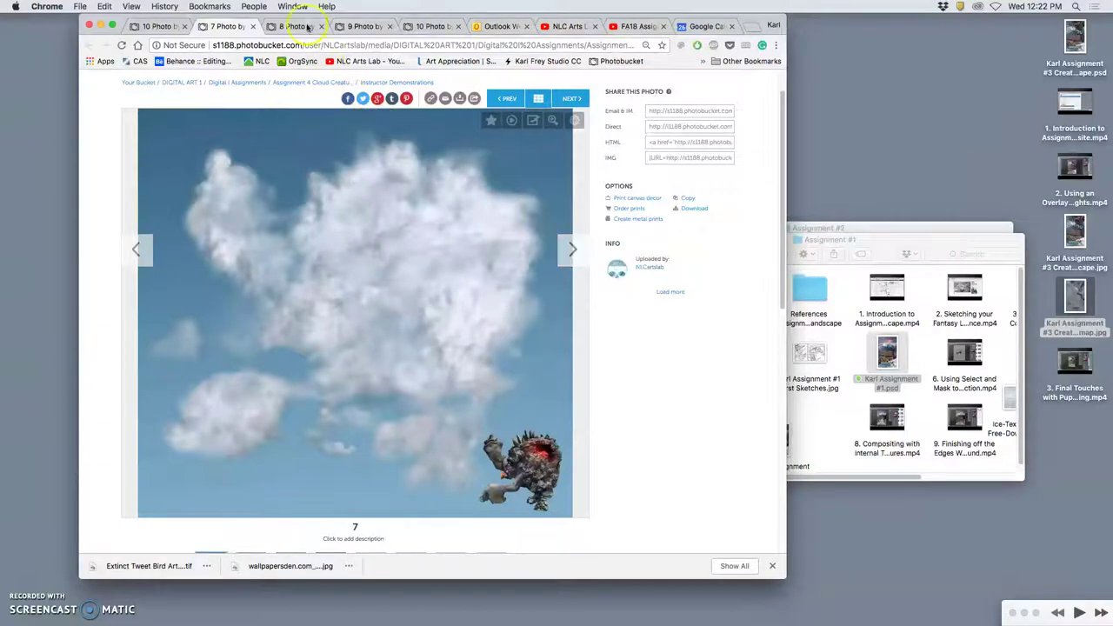
pyautogui.click(296, 26)
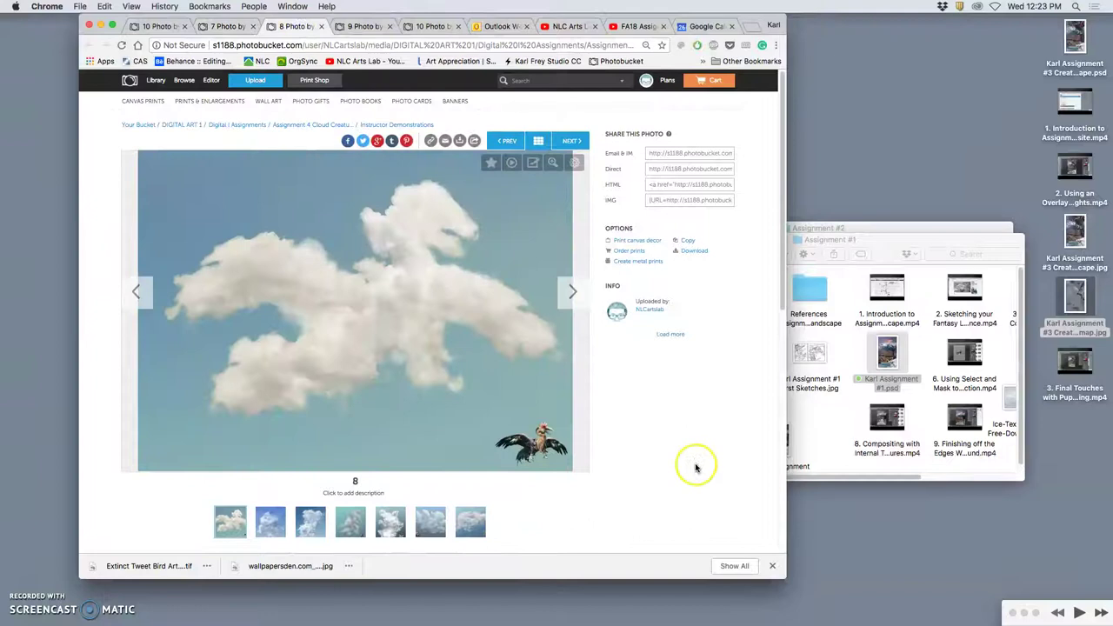
pyautogui.click(369, 26)
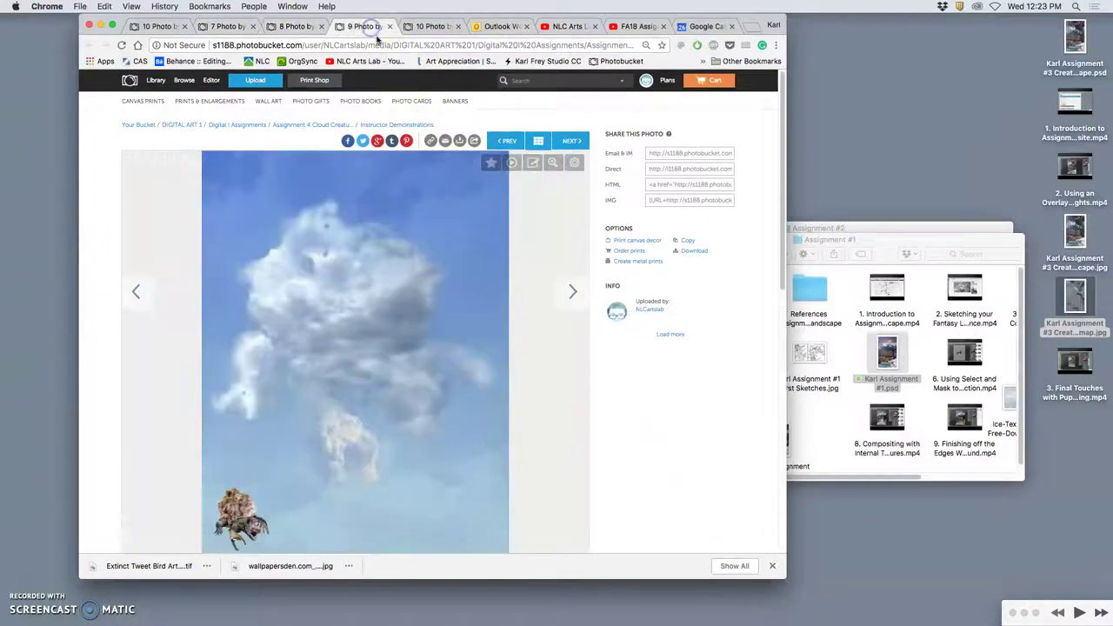
pyautogui.click(429, 27)
pyautogui.scroll(-1, 632, 492)
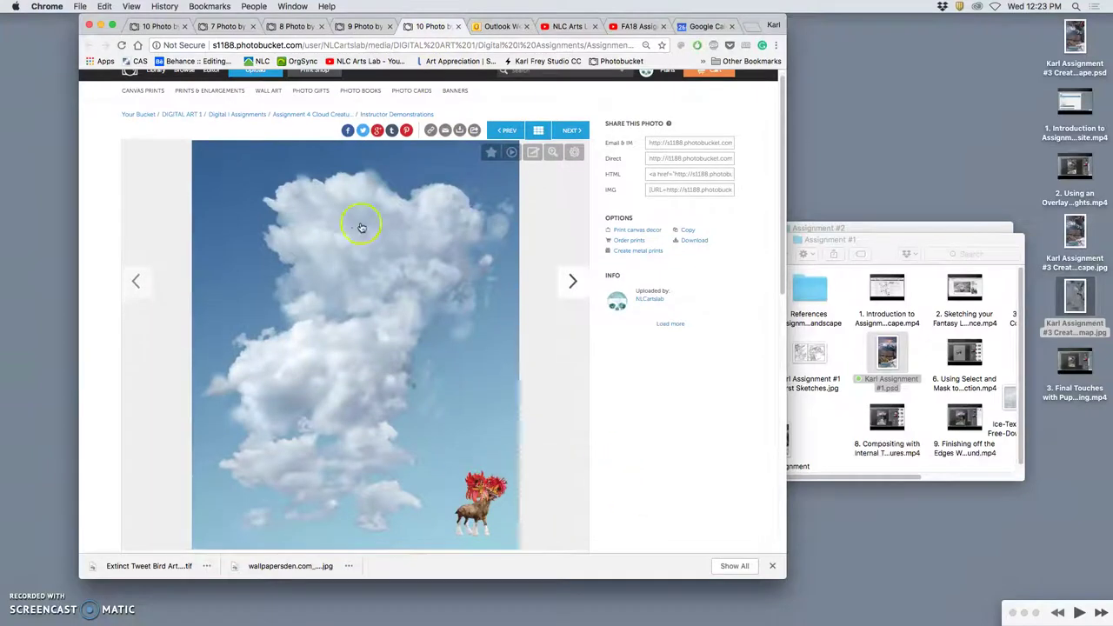
pyautogui.click(102, 26)
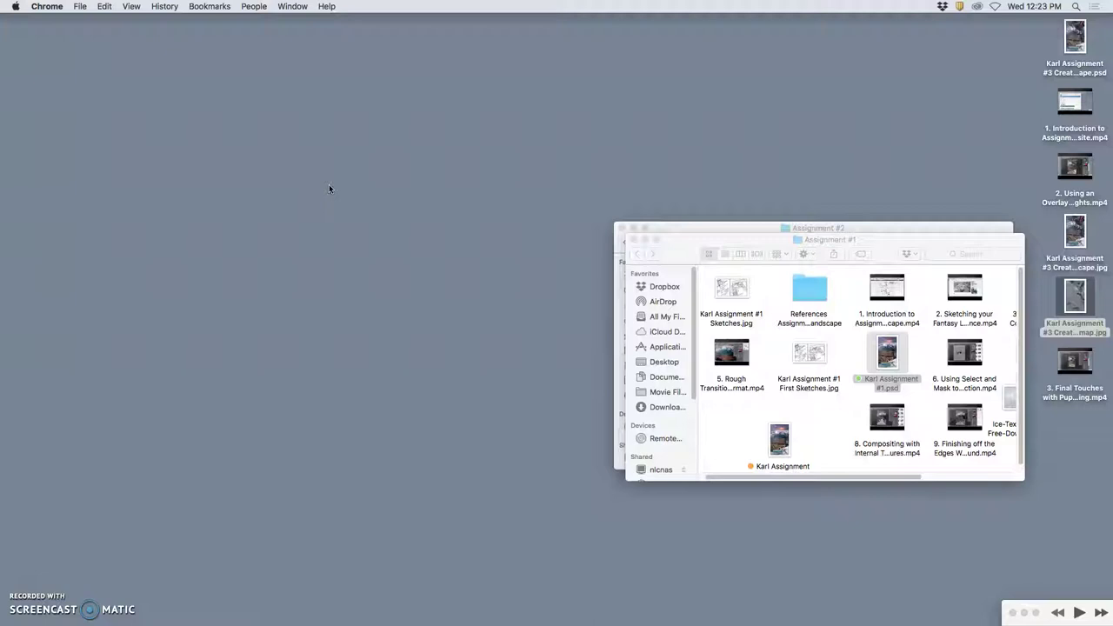
# Raise the Assignment #1 folder, restore the browser and search 'google images' in a new tab.
pyautogui.click(626, 247)
pyautogui.moveTo(716, 239); pyautogui.dragTo(705, 159)
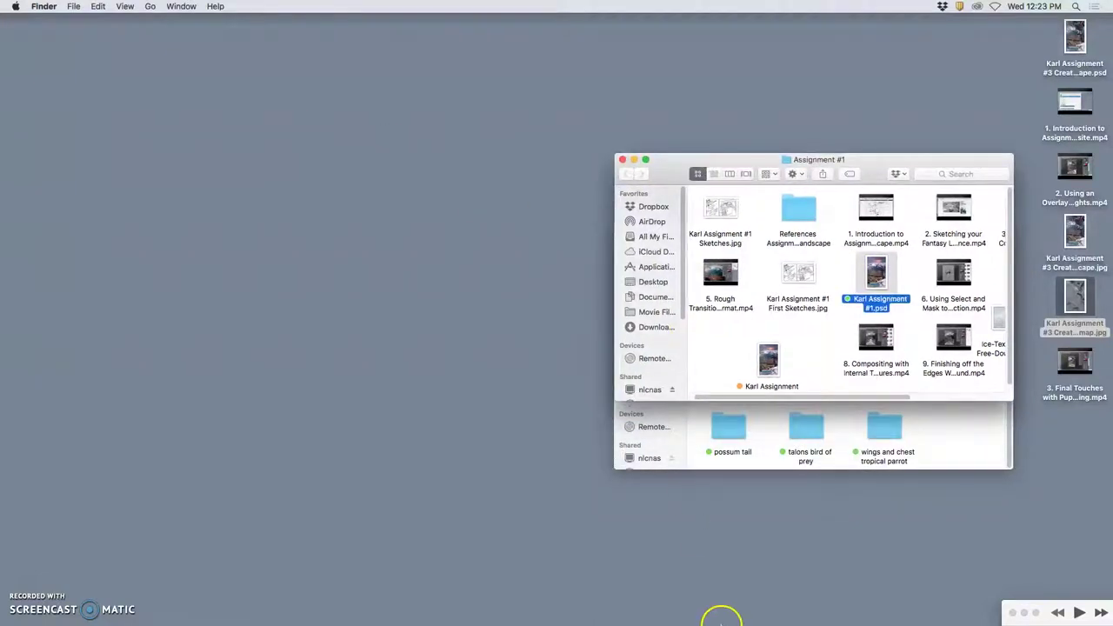
pyautogui.click(174, 607)
pyautogui.press('super+t')
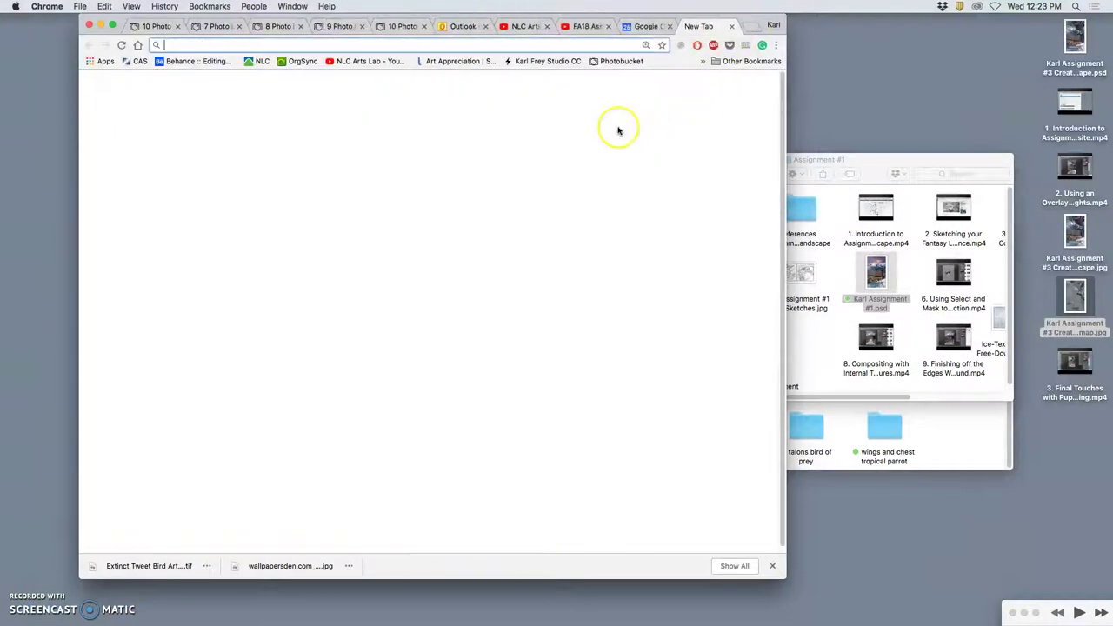
pyautogui.write('google i')
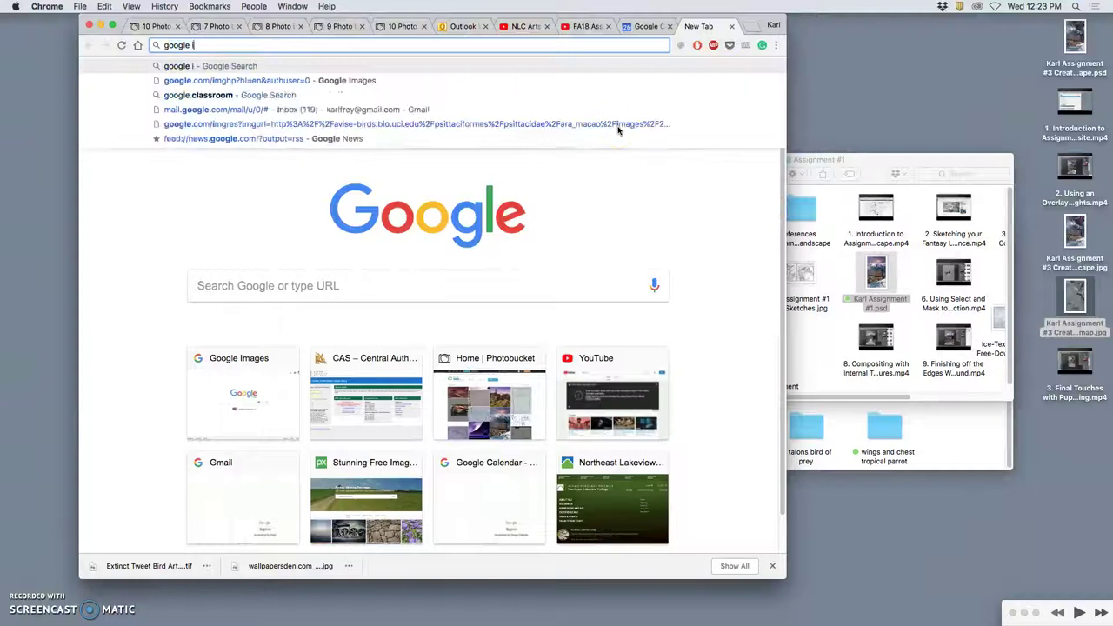
pyautogui.write('mages')
pyautogui.press('Return')
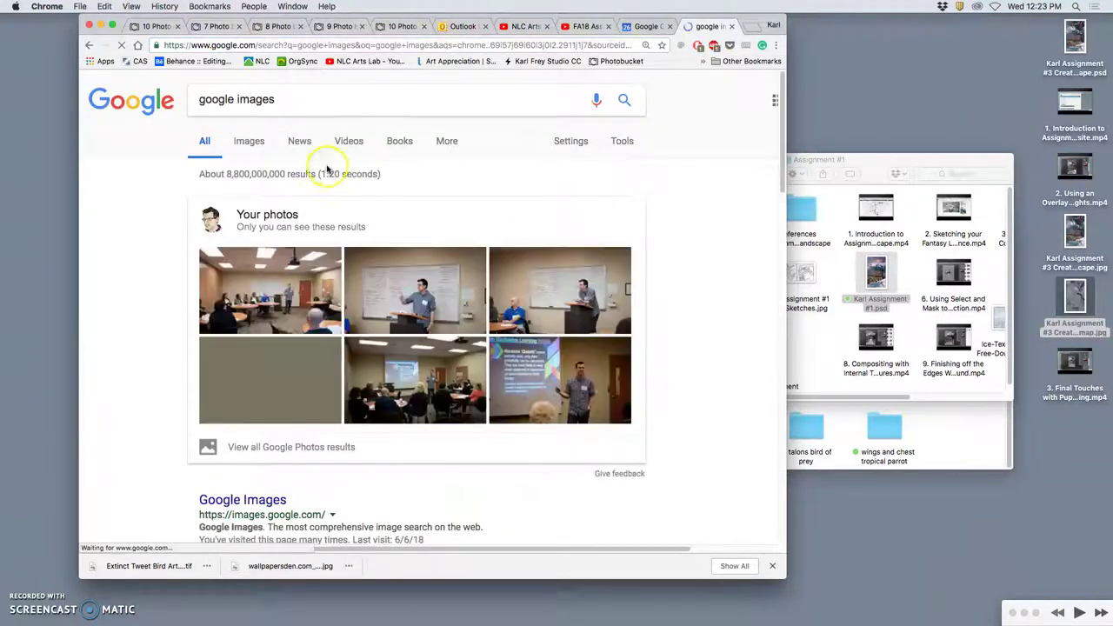
# Switch to image search and search for 'clouds'.
pyautogui.click(249, 141)
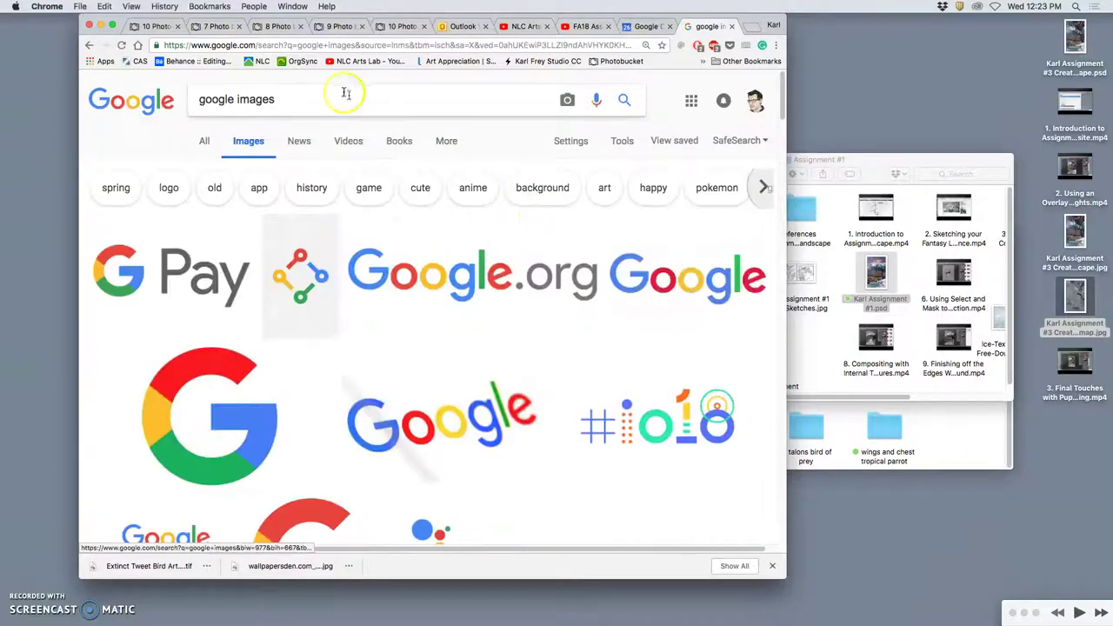
pyautogui.moveTo(279, 100); pyautogui.dragTo(178, 96)
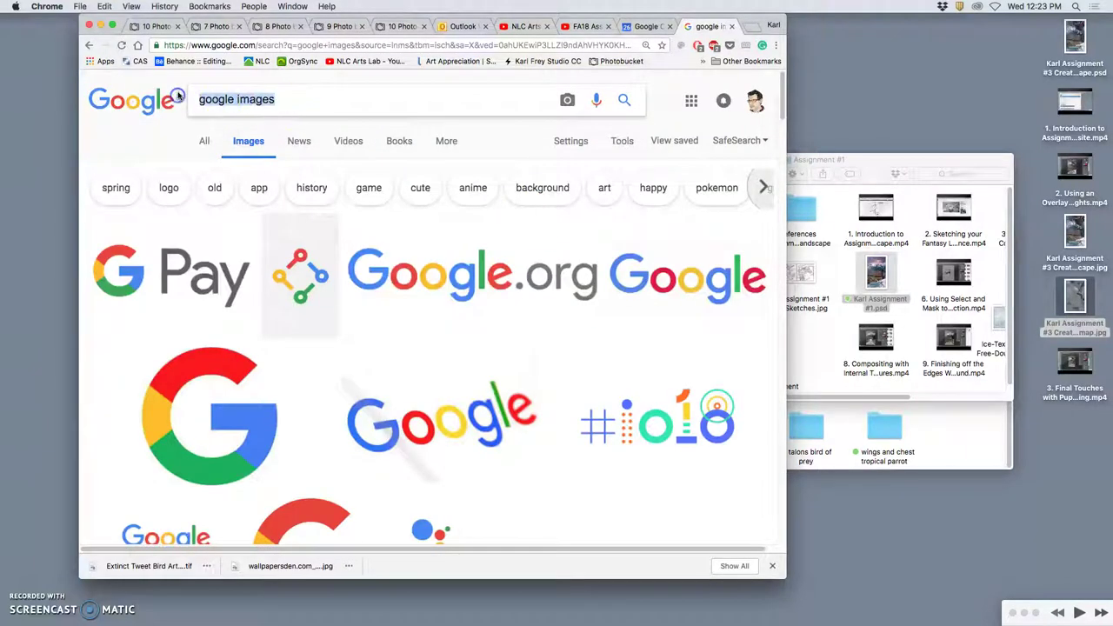
pyautogui.write('clouds')
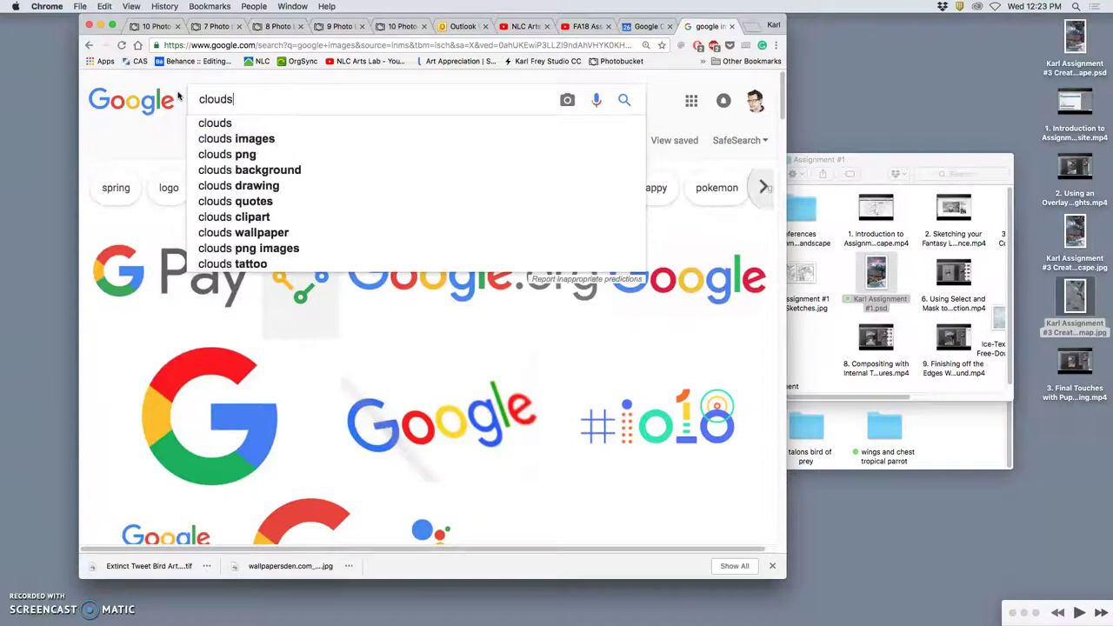
pyautogui.press('Return')
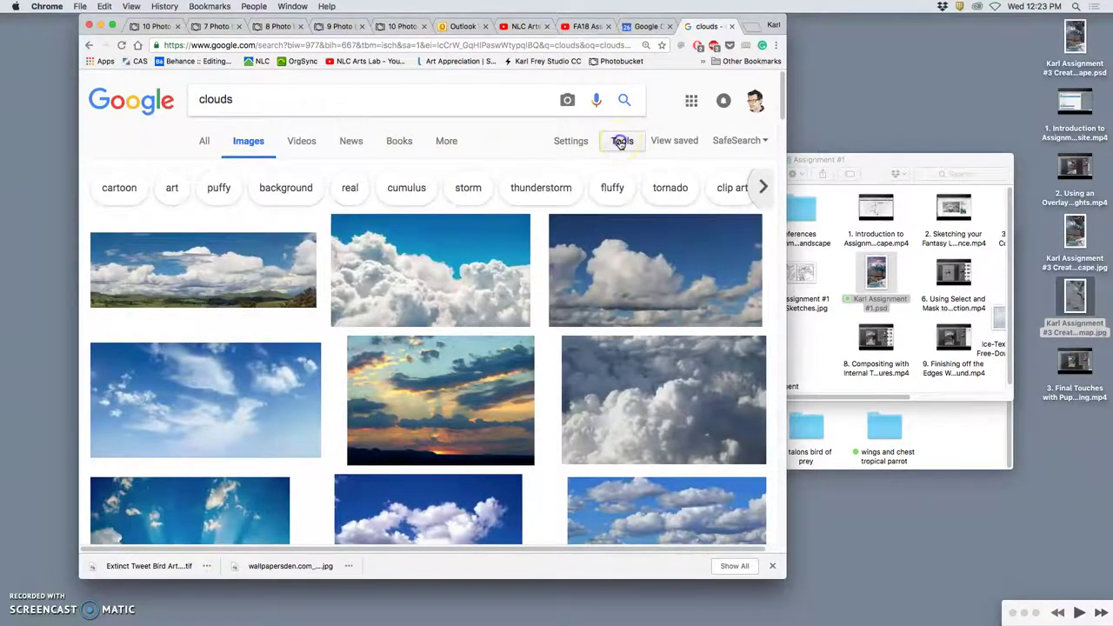
# Filter the clouds image results to Larger than 8 MP.
pyautogui.click(208, 167)
pyautogui.click(225, 274)
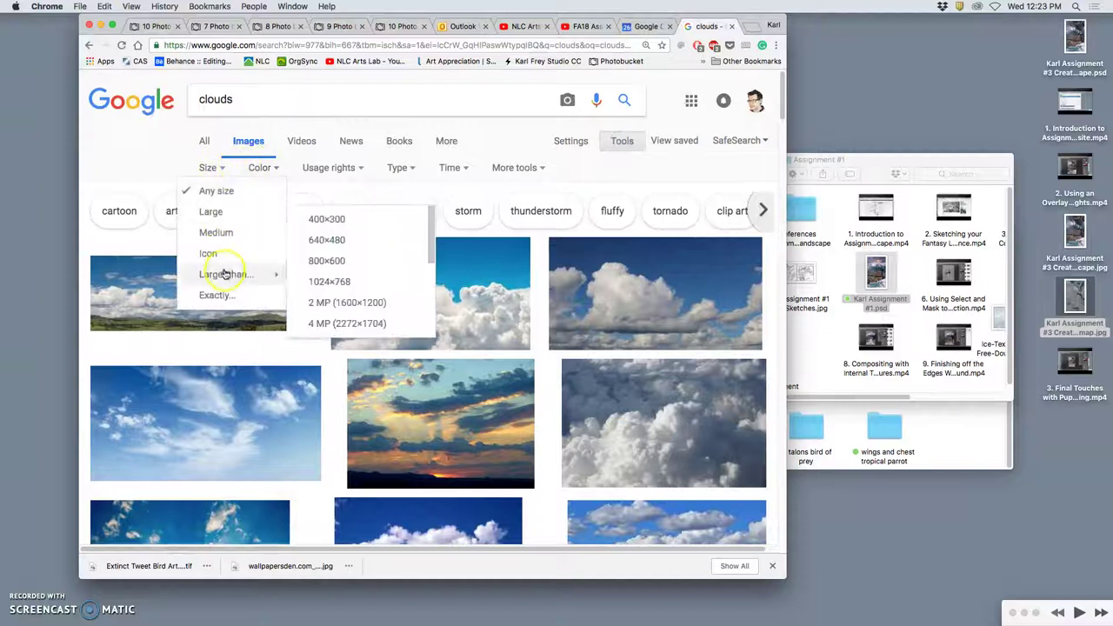
pyautogui.scroll(-1, 323, 278)
pyautogui.click(428, 252)
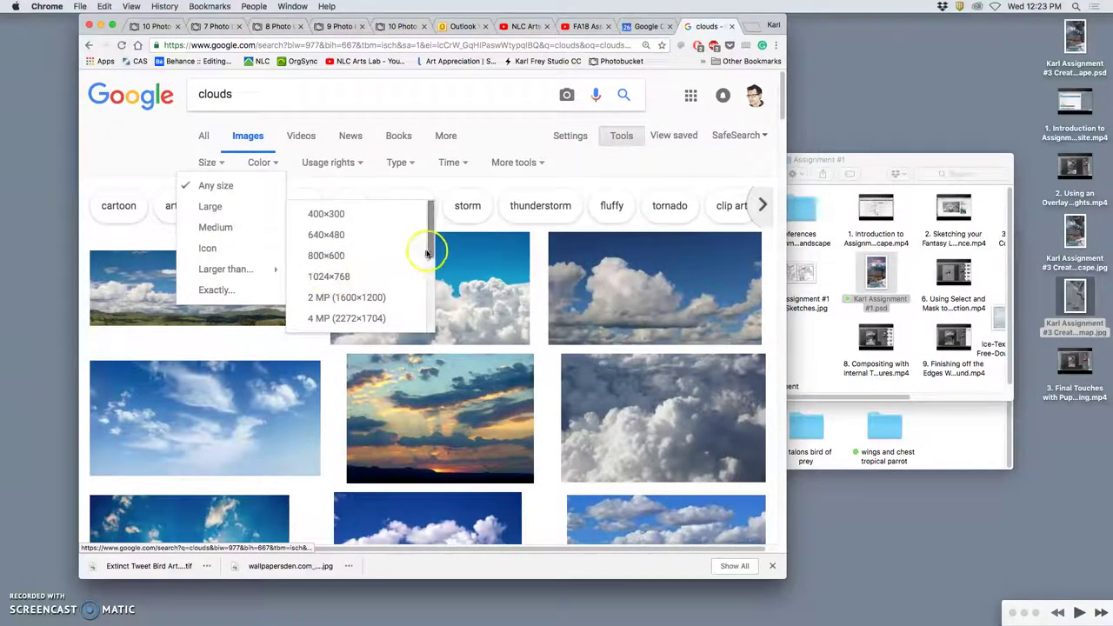
pyautogui.moveTo(428, 252); pyautogui.dragTo(428, 280)
pyautogui.click(369, 289)
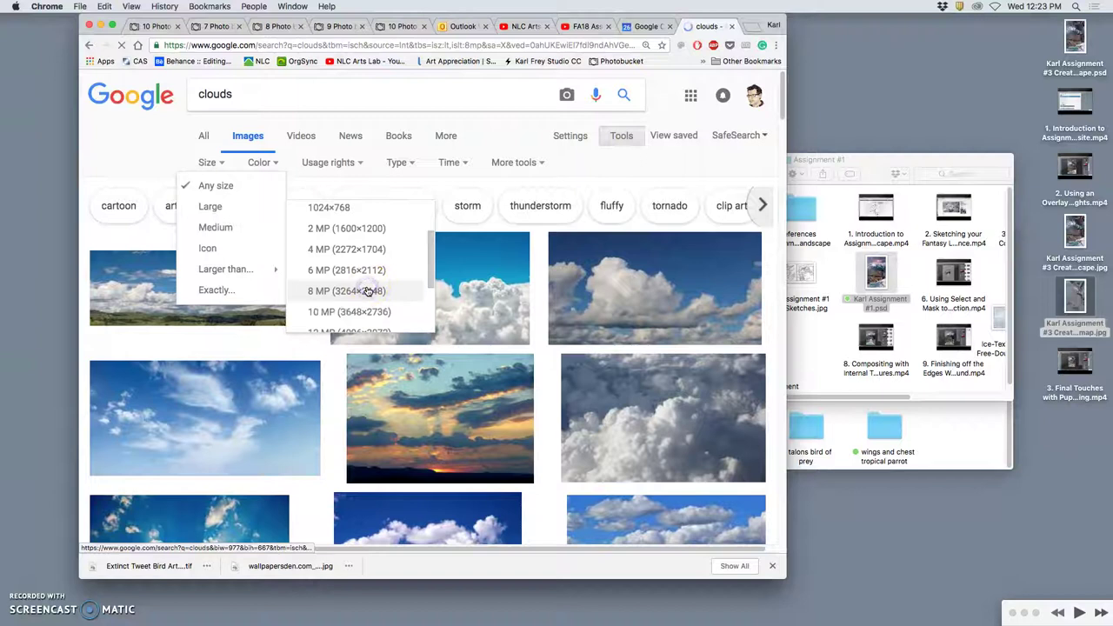
# Open the cumulus cloud and small white cloud photos in new tabs.
pyautogui.scroll(-5, 483, 356)
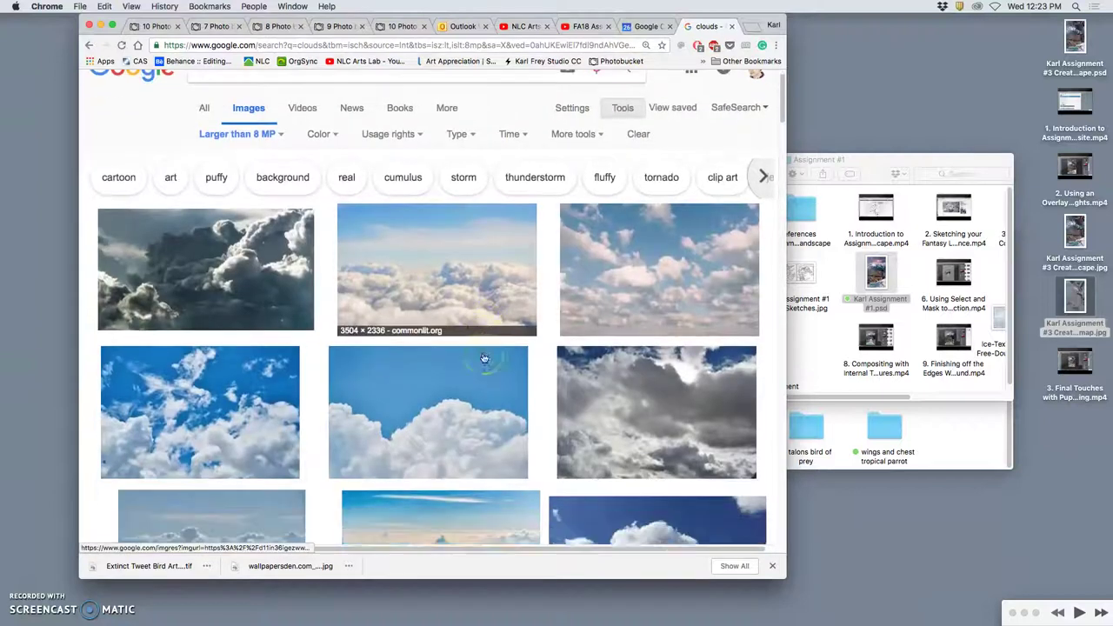
pyautogui.scroll(-2, 461, 355)
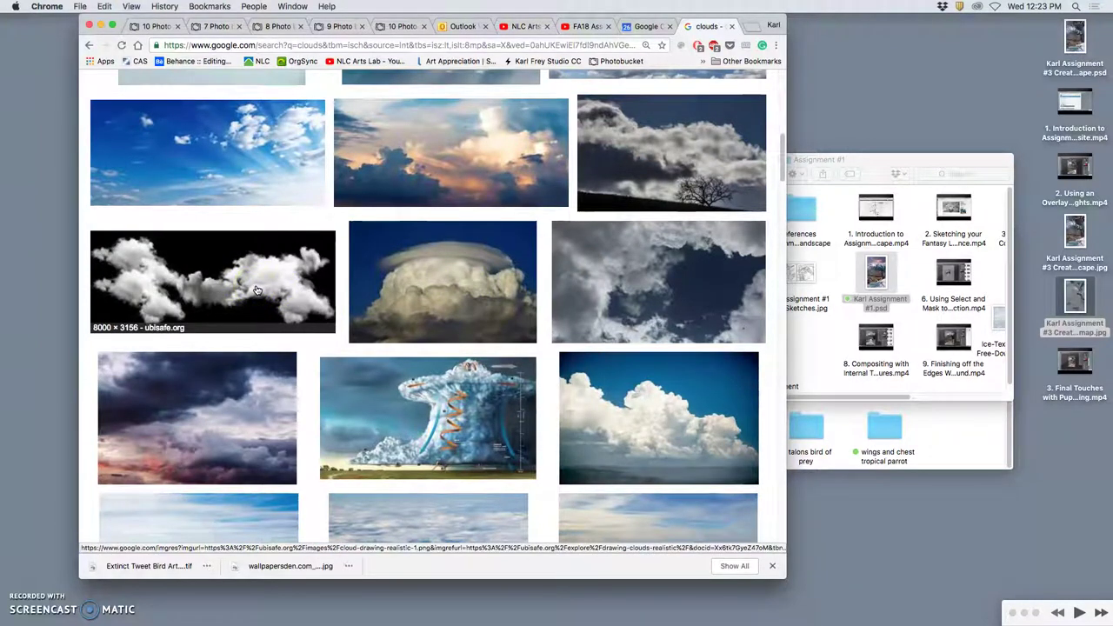
pyautogui.scroll(-1, 257, 289)
pyautogui.scroll(1, 257, 289)
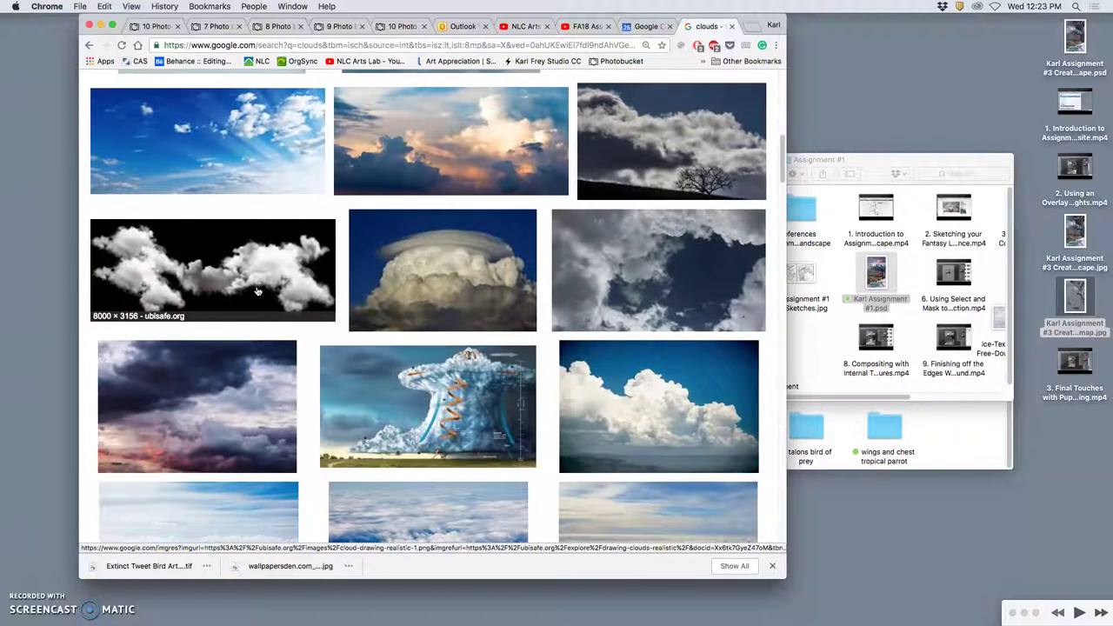
pyautogui.scroll(-3, 257, 290)
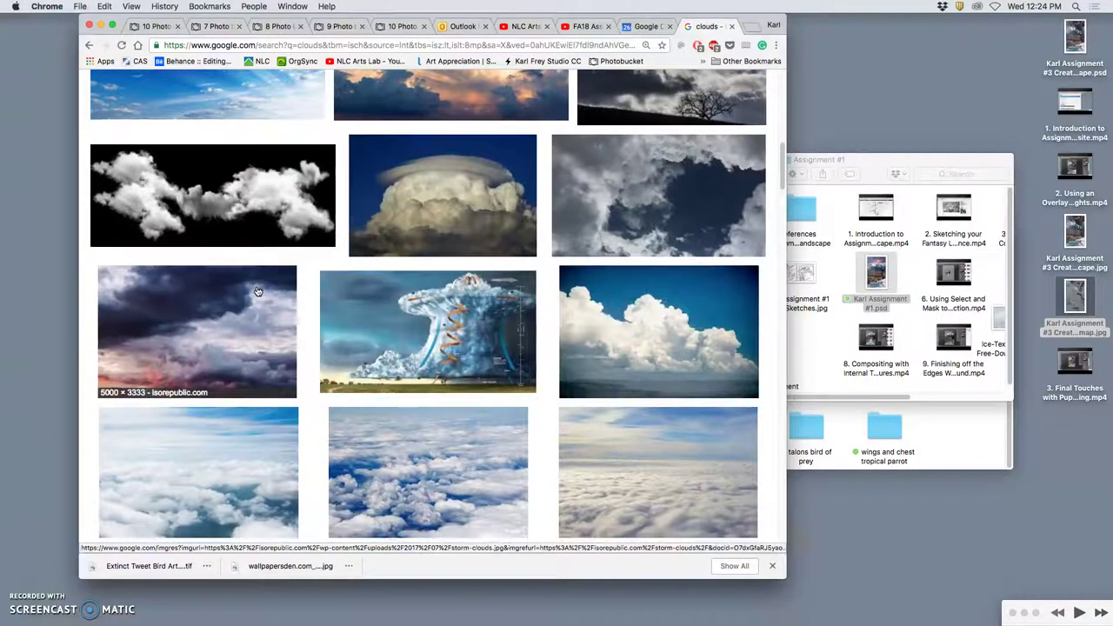
pyautogui.scroll(-1, 257, 291)
pyautogui.scroll(-5, 258, 290)
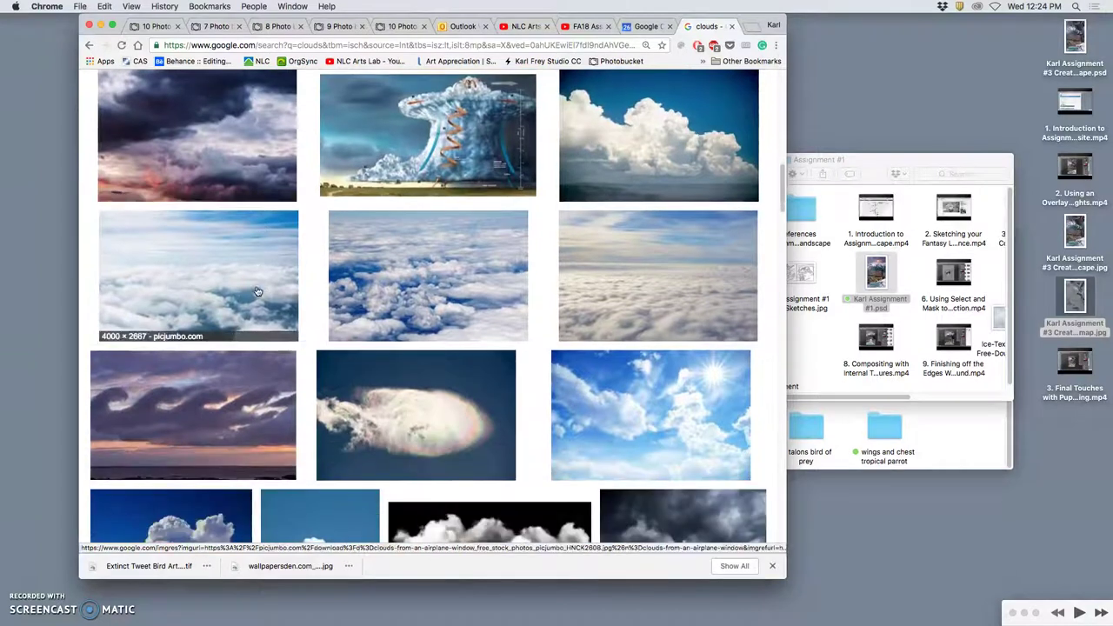
pyautogui.scroll(-2, 258, 290)
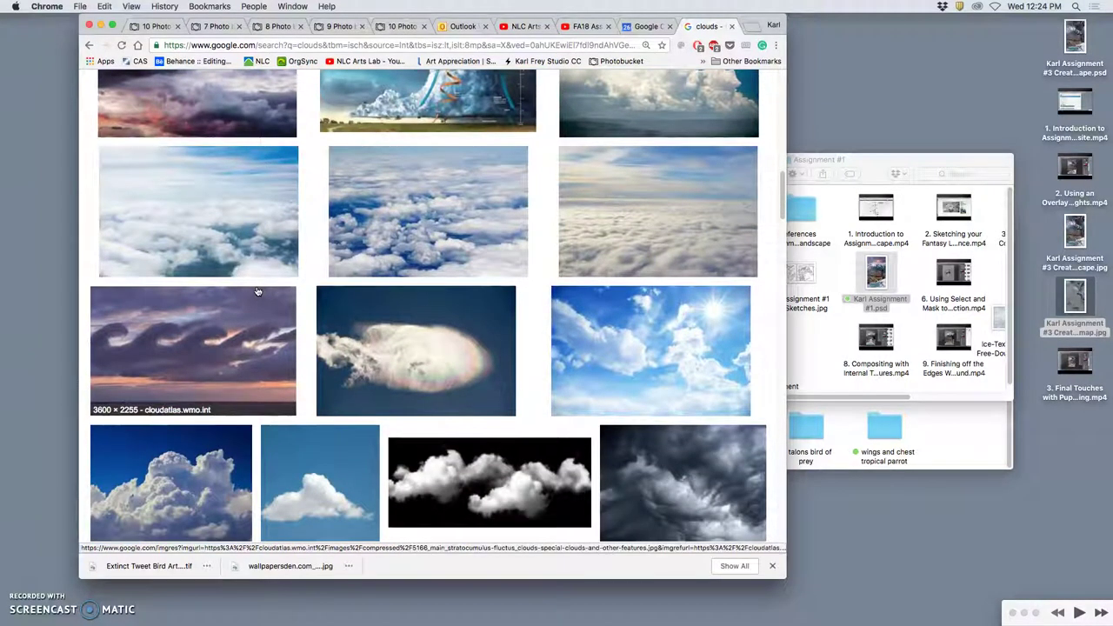
pyautogui.scroll(-4, 257, 291)
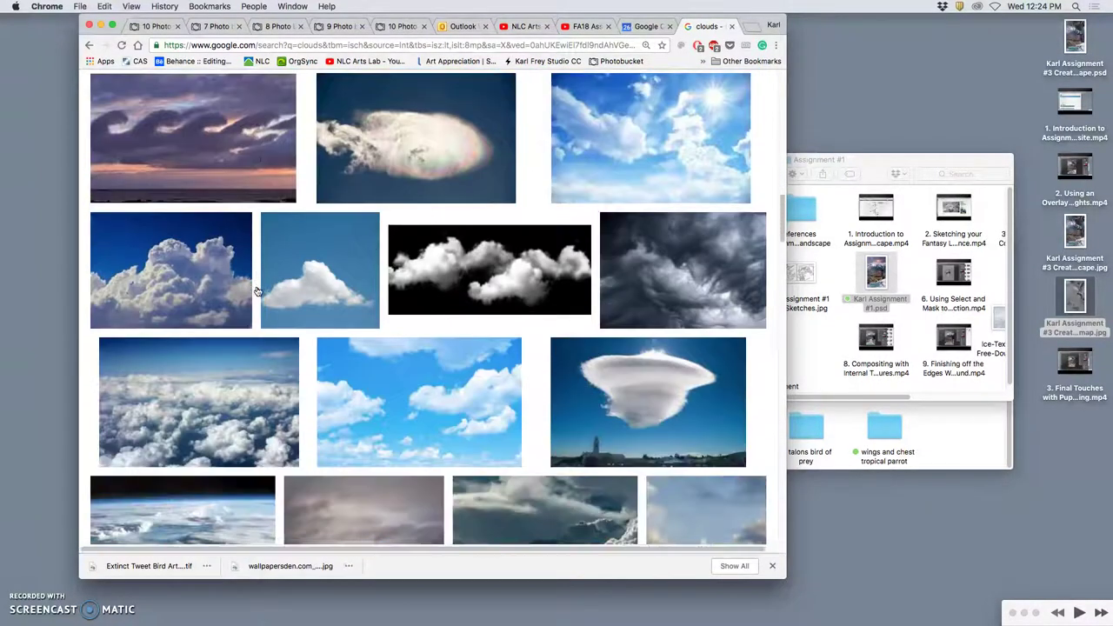
pyautogui.scroll(-3, 257, 291)
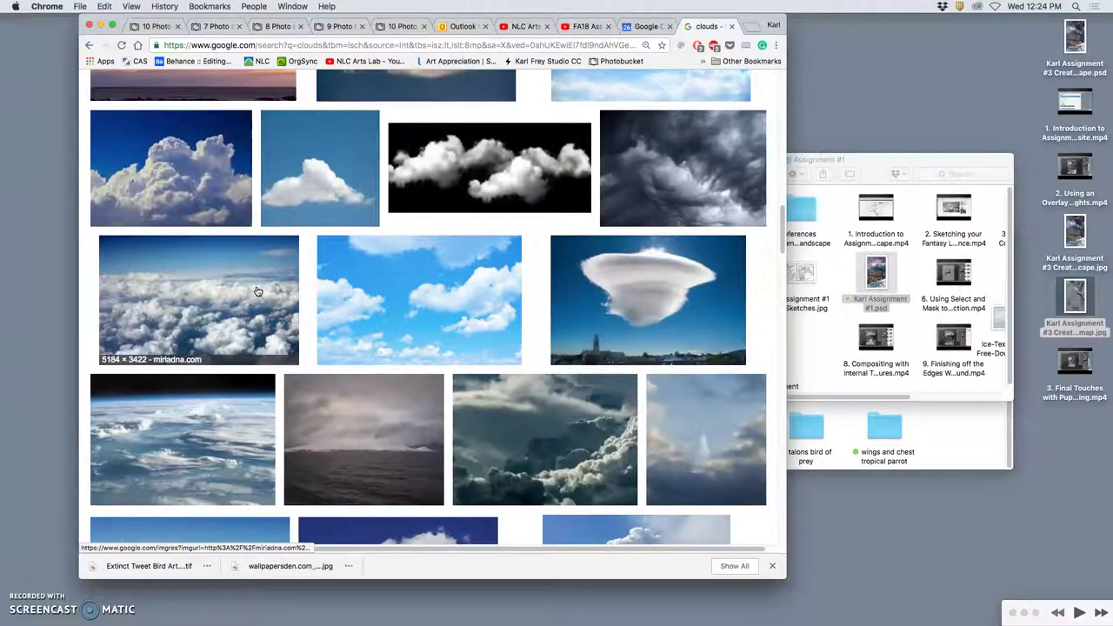
pyautogui.scroll(-1, 257, 290)
pyautogui.scroll(-1, 257, 290)
pyautogui.scroll(1, 257, 290)
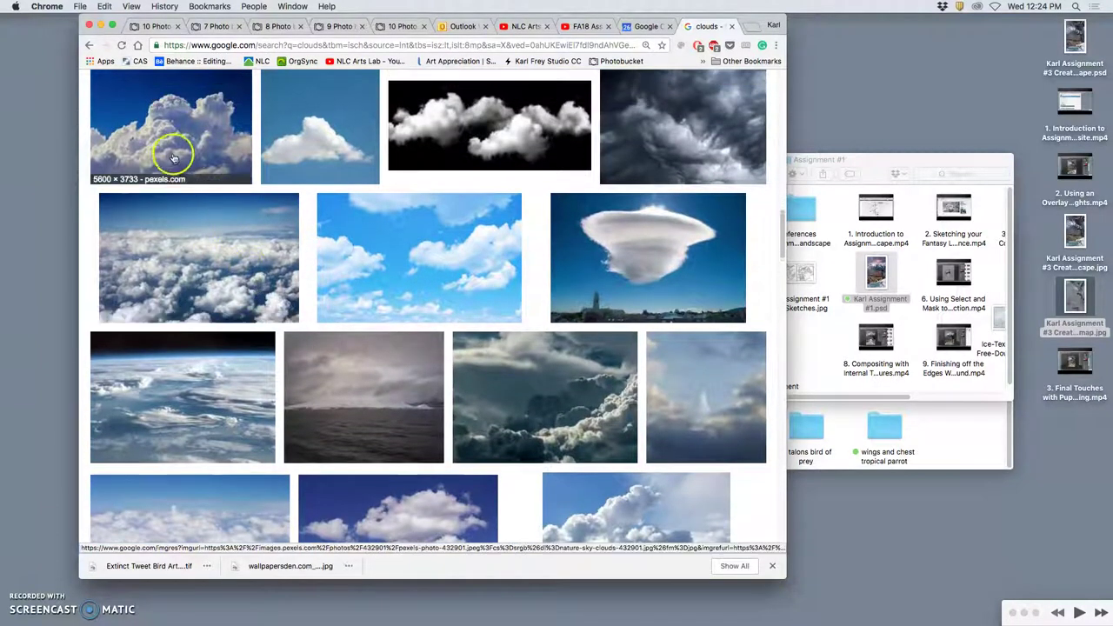
pyautogui.rightClick(182, 138)
pyautogui.click(212, 147)
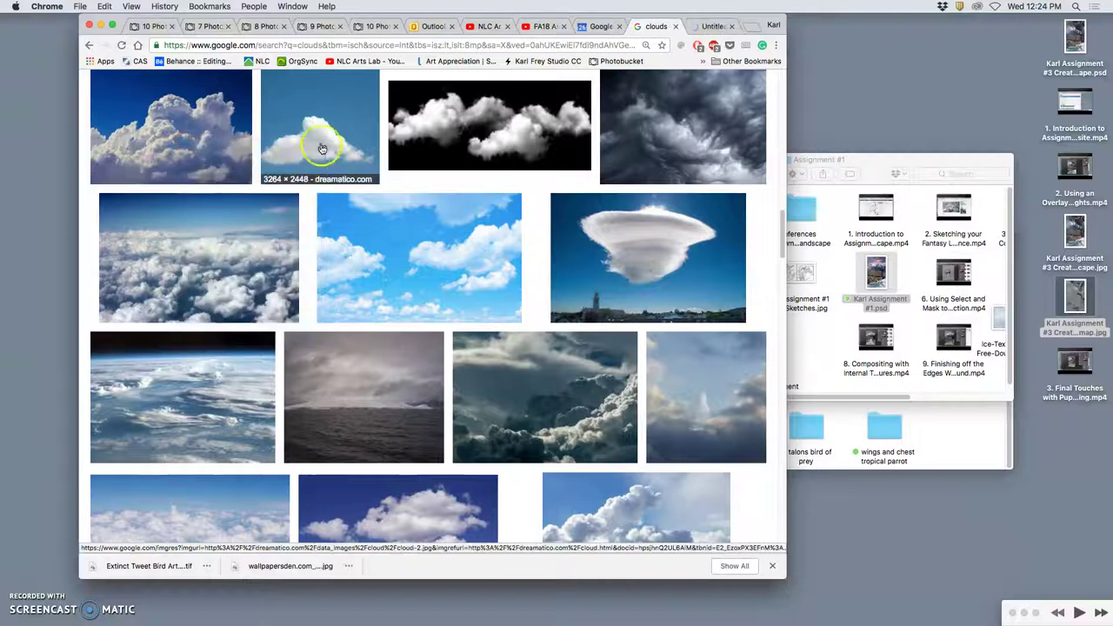
pyautogui.rightClick(322, 141)
pyautogui.click(352, 151)
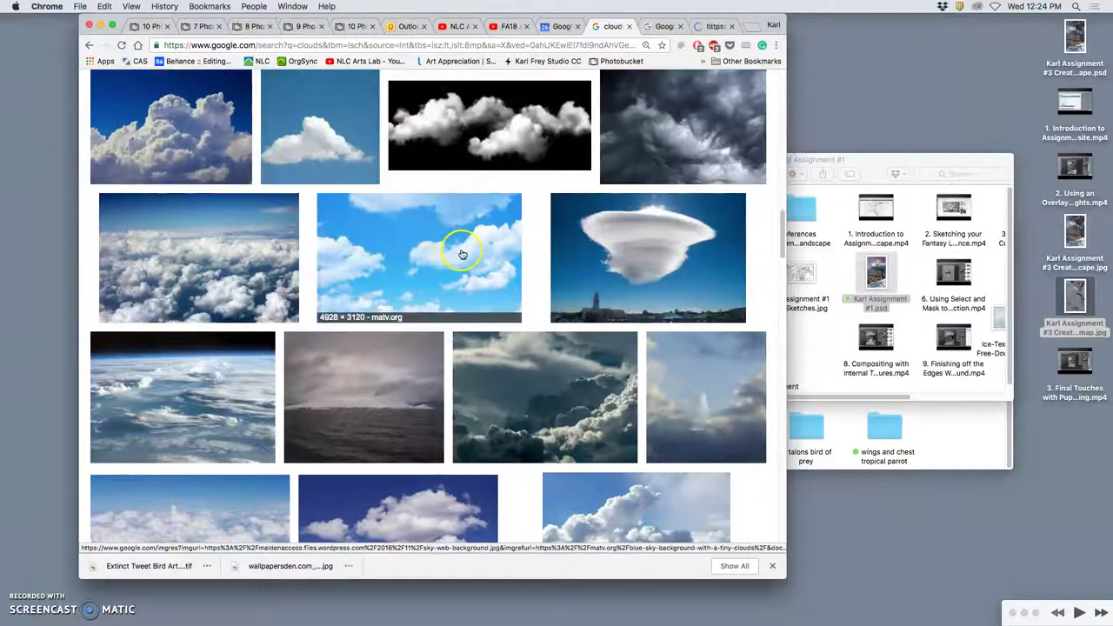
# Open four more large cloud photos in new tabs and create a new desktop folder.
pyautogui.scroll(5, 463, 254)
pyautogui.scroll(-5, 462, 254)
pyautogui.scroll(2, 464, 254)
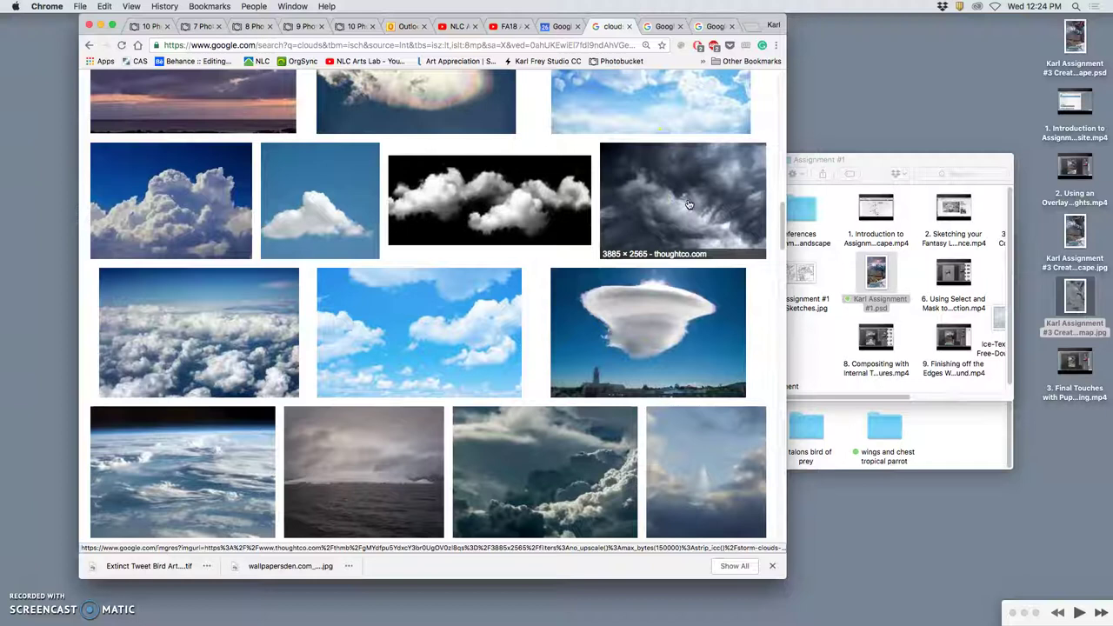
pyautogui.scroll(-5, 591, 282)
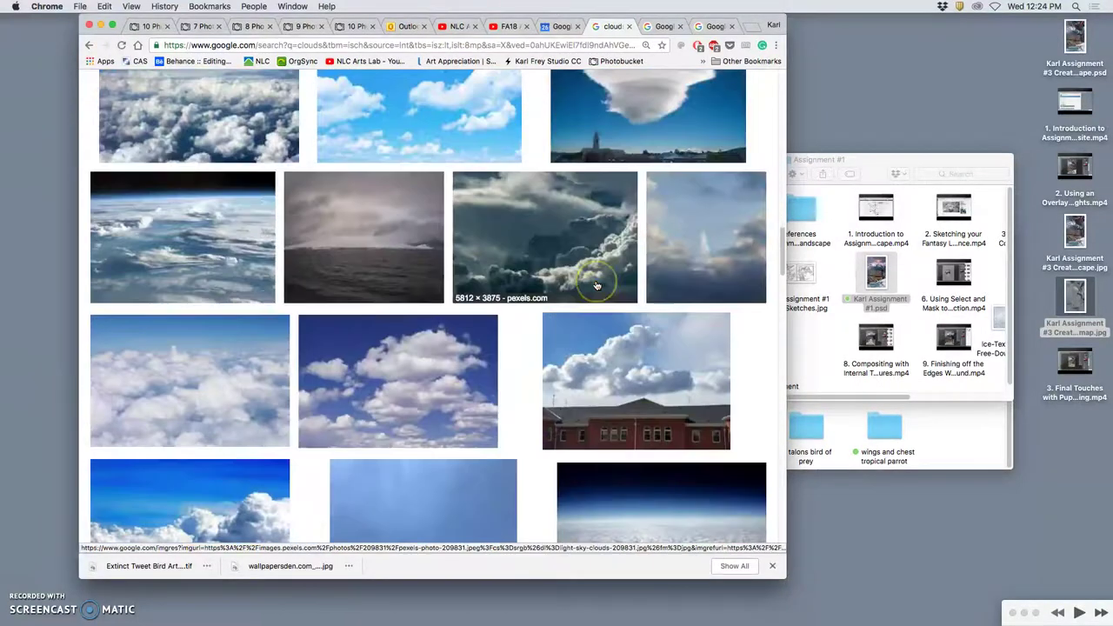
pyautogui.scroll(-8, 596, 285)
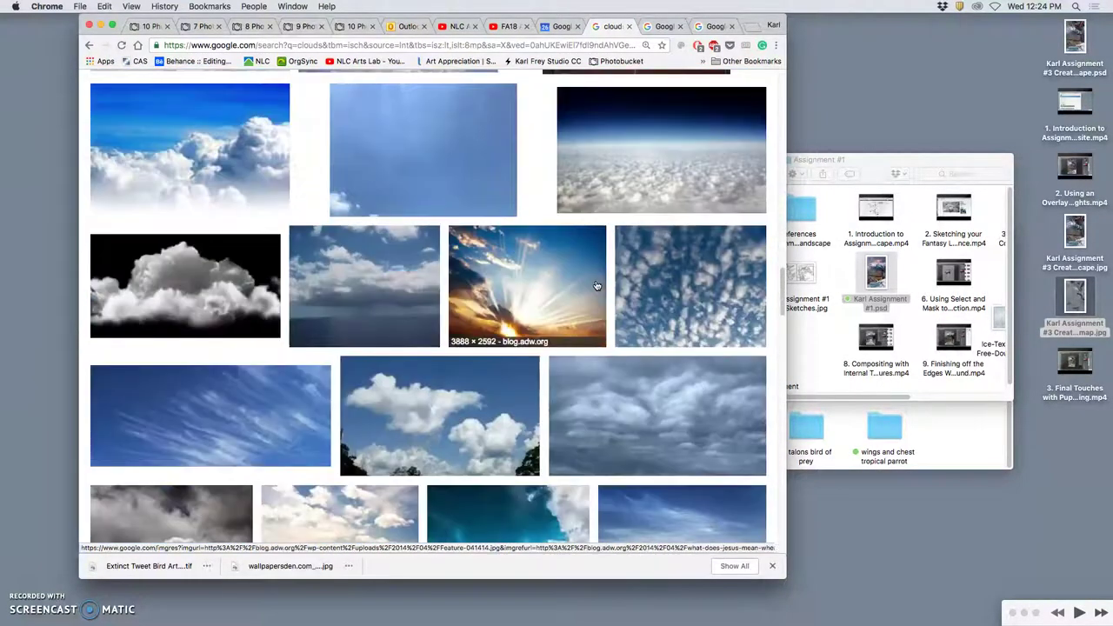
pyautogui.scroll(-6, 596, 286)
pyautogui.click(339, 305)
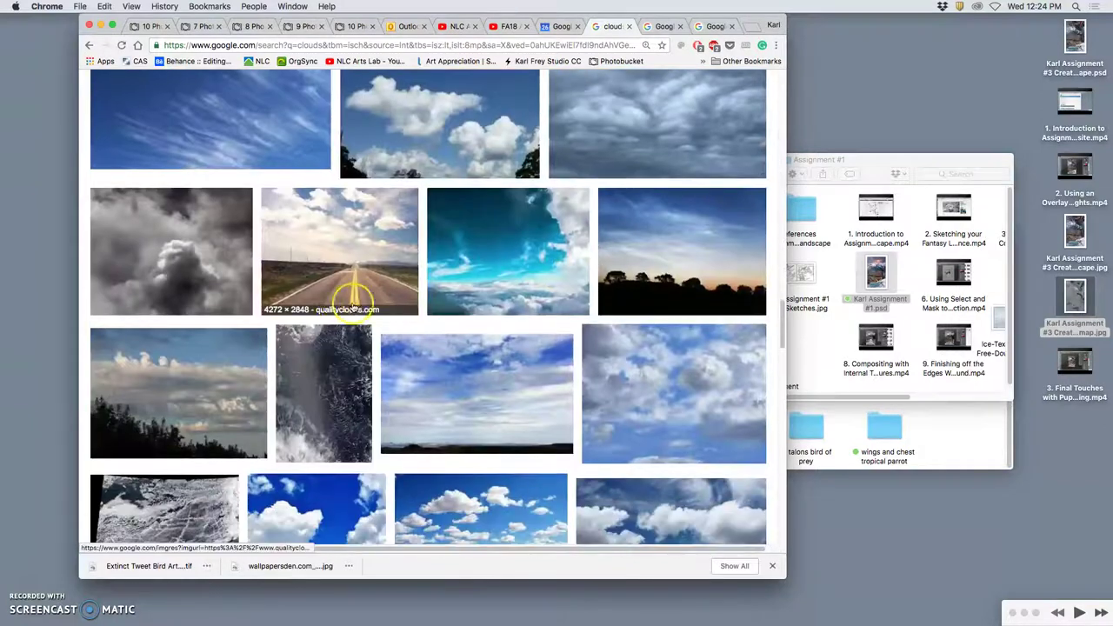
pyautogui.scroll(-1, 411, 347)
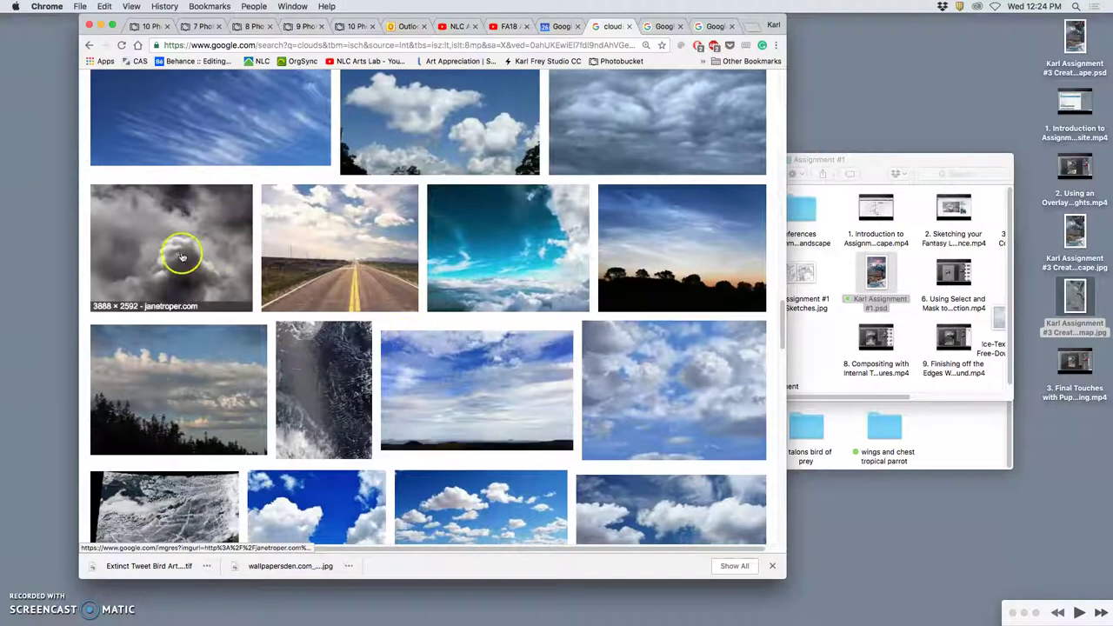
pyautogui.click(233, 259)
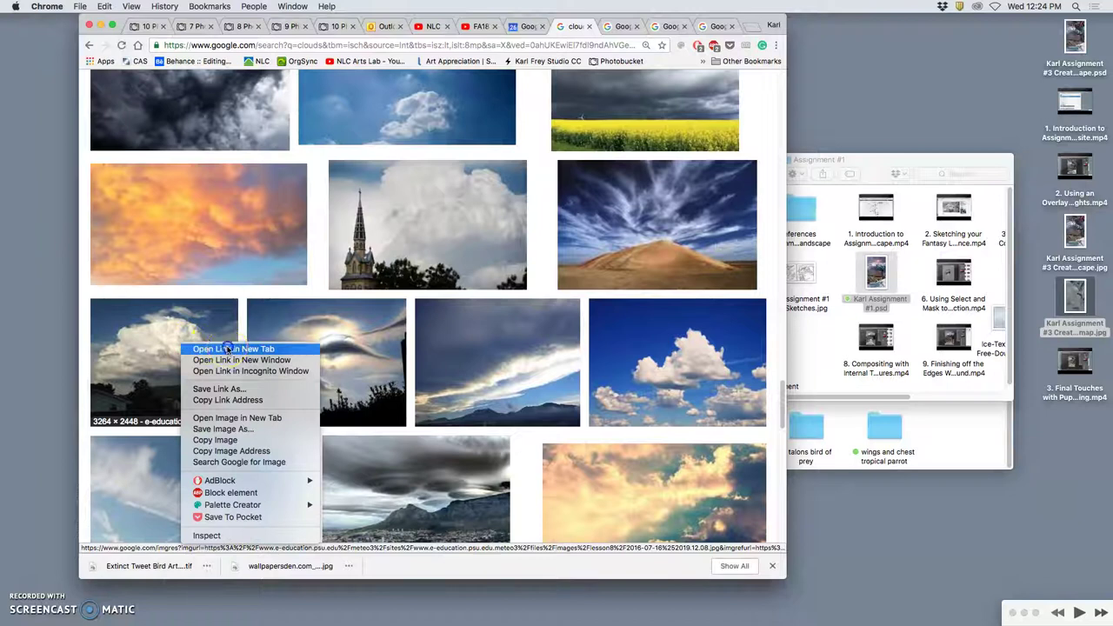
pyautogui.click(228, 349)
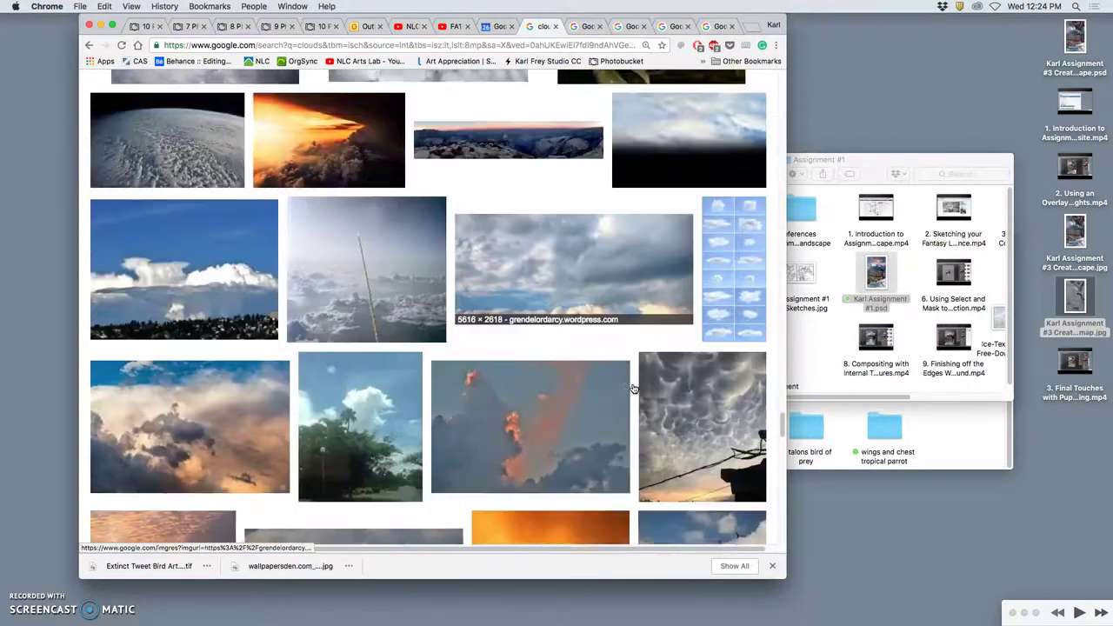
pyautogui.scroll(-3, 633, 389)
pyautogui.scroll(-5, 633, 388)
pyautogui.scroll(-3, 633, 389)
pyautogui.scroll(-3, 619, 348)
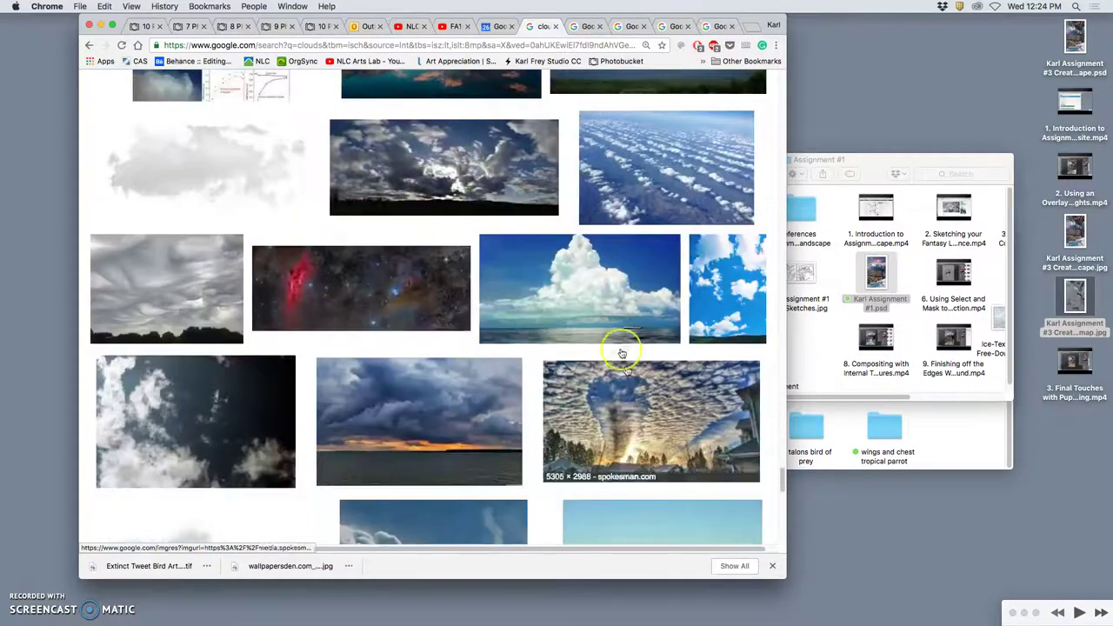
pyautogui.click(614, 293)
pyautogui.scroll(-5, 536, 390)
pyautogui.scroll(-8, 540, 396)
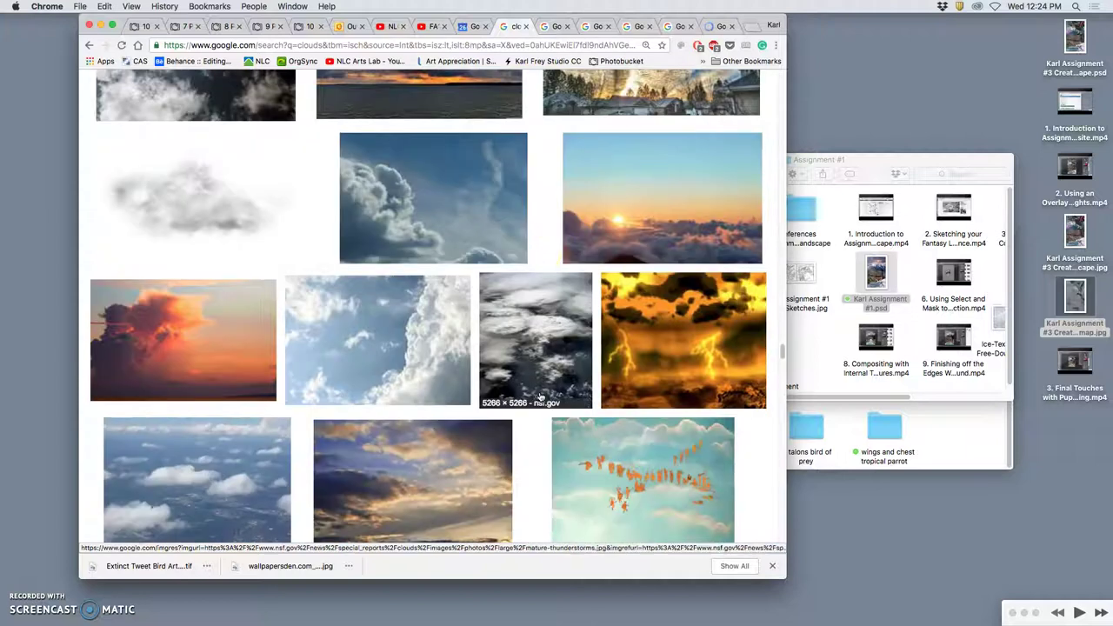
pyautogui.scroll(3, 539, 397)
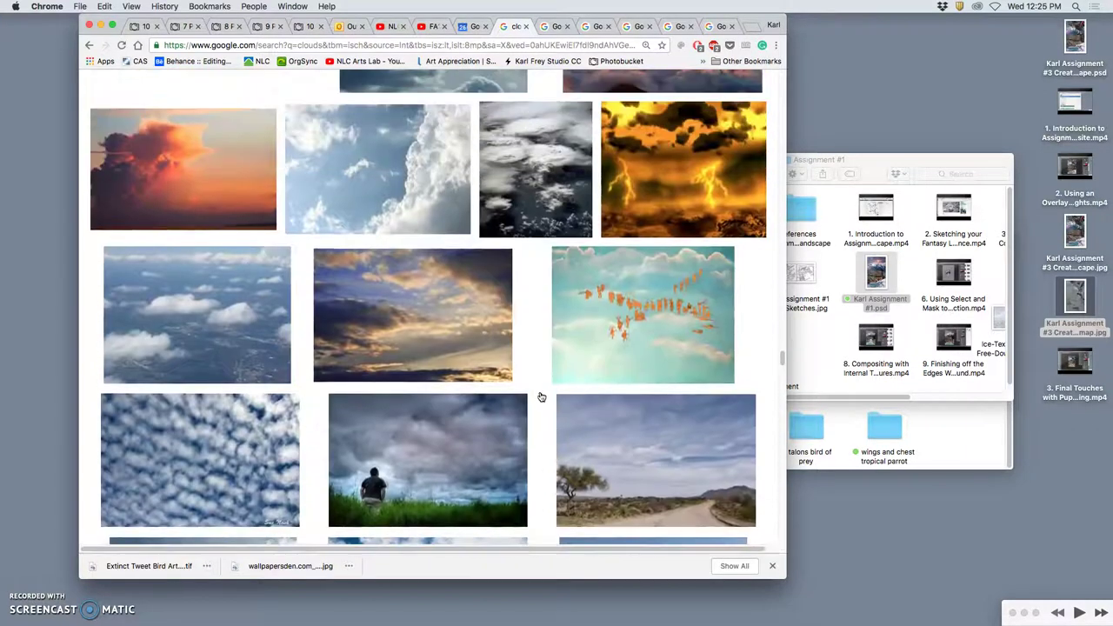
pyautogui.rightClick(419, 153)
pyautogui.click(452, 158)
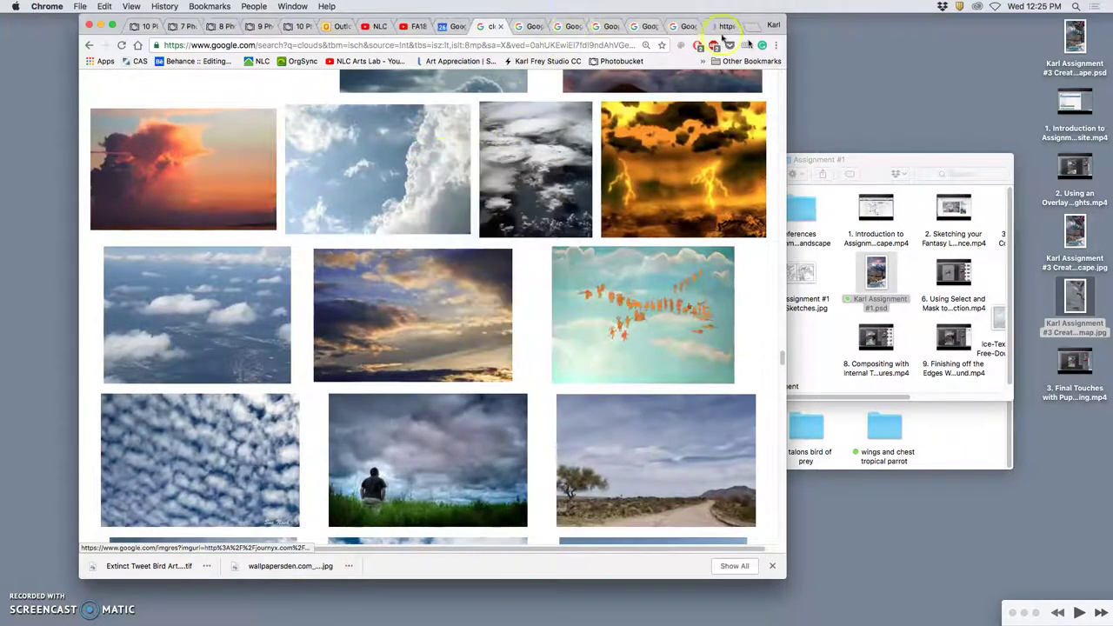
pyautogui.rightClick(887, 53)
pyautogui.click(901, 58)
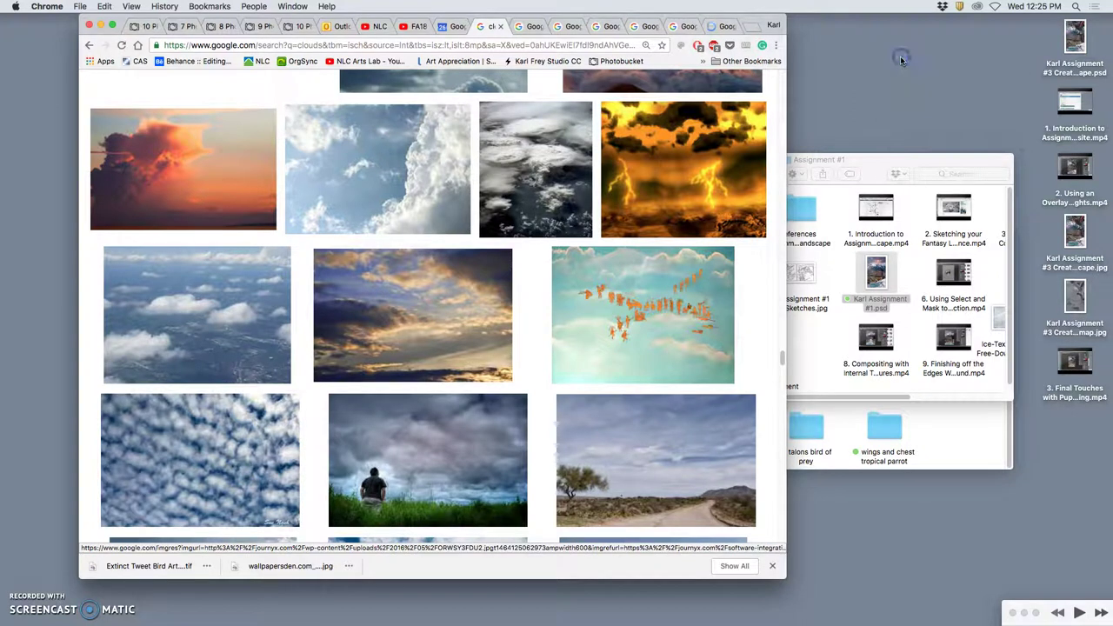
# Open the Pexels cloud image page and another cloud photo, then close the unneeded tabs.
pyautogui.click(528, 26)
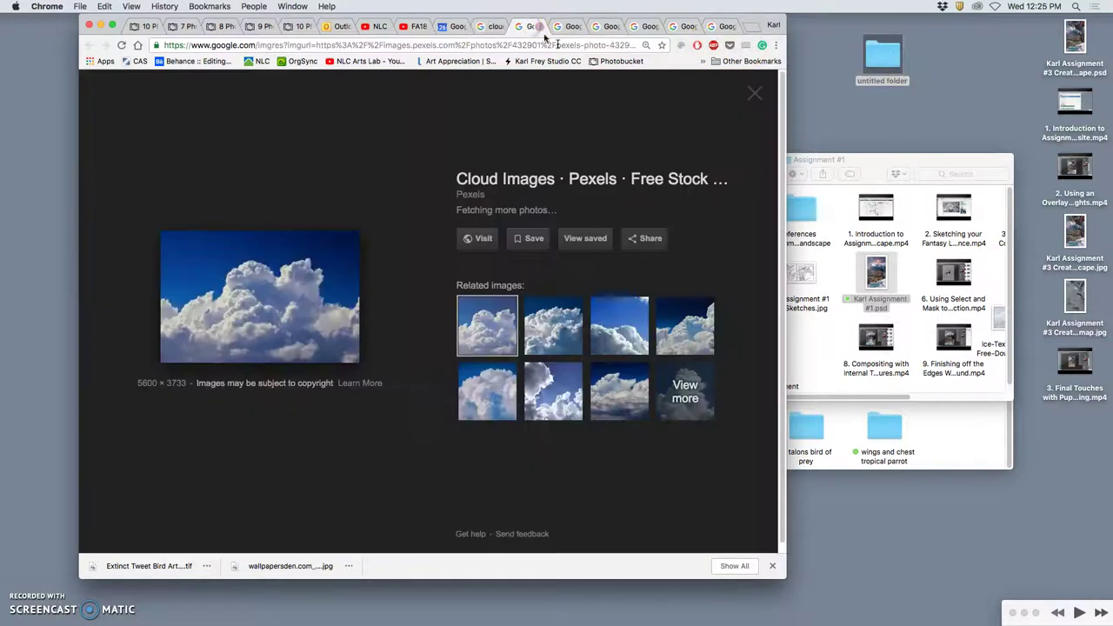
pyautogui.rightClick(264, 301)
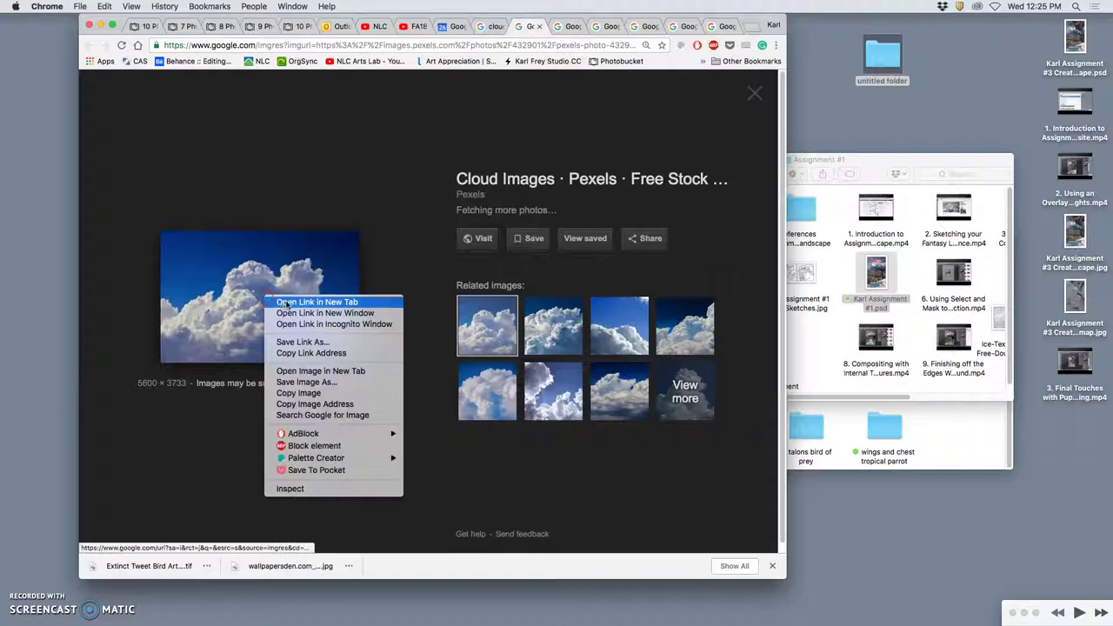
pyautogui.click(287, 302)
pyautogui.rightClick(302, 277)
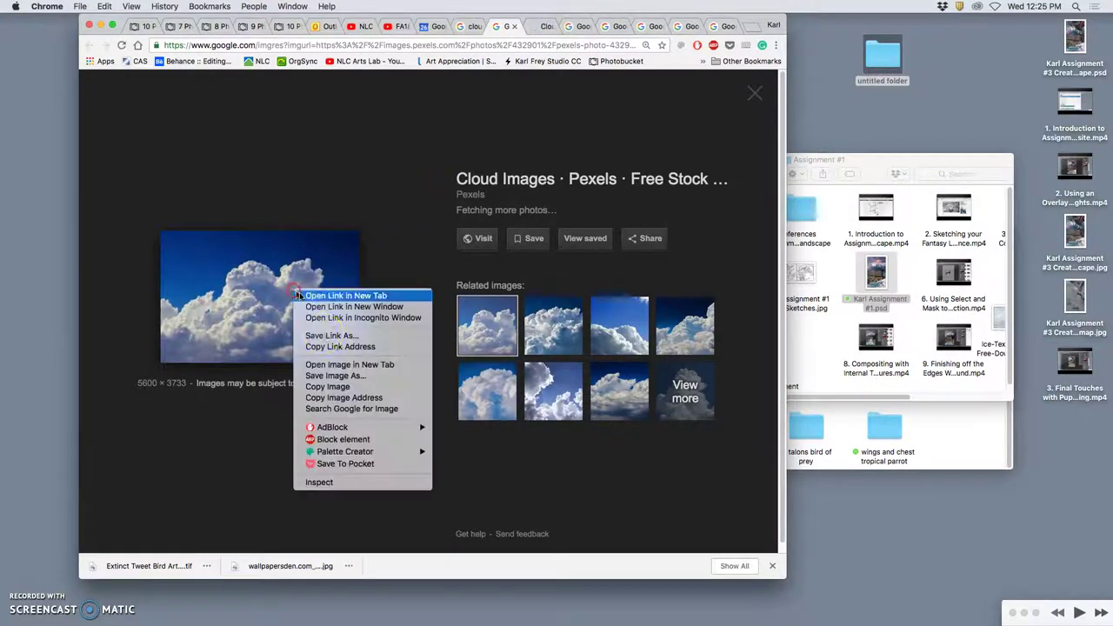
pyautogui.click(343, 368)
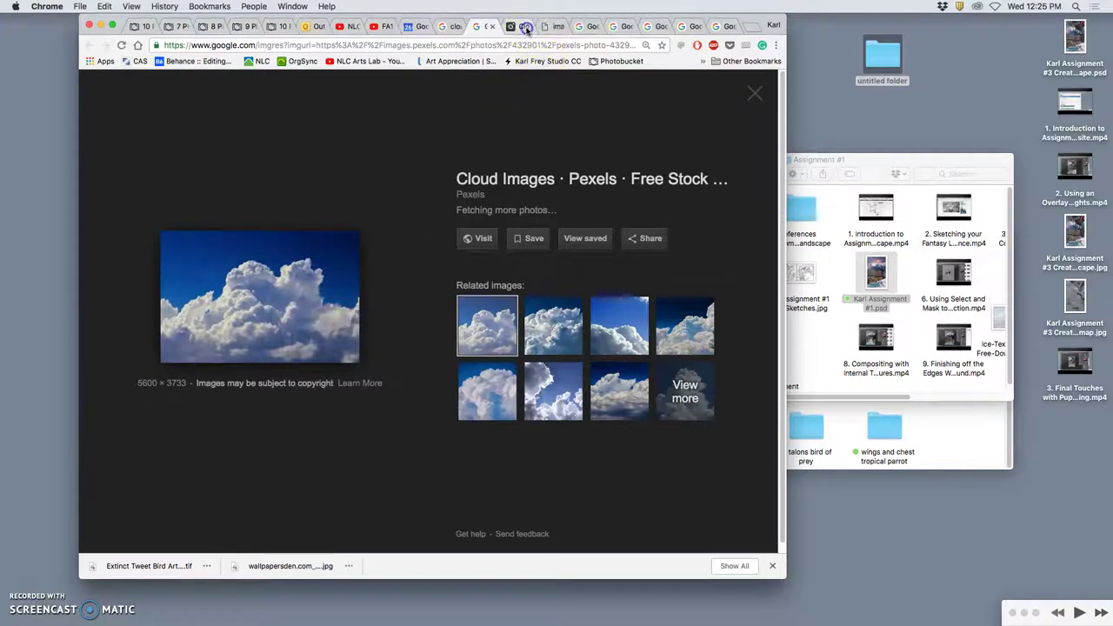
pyautogui.click(525, 27)
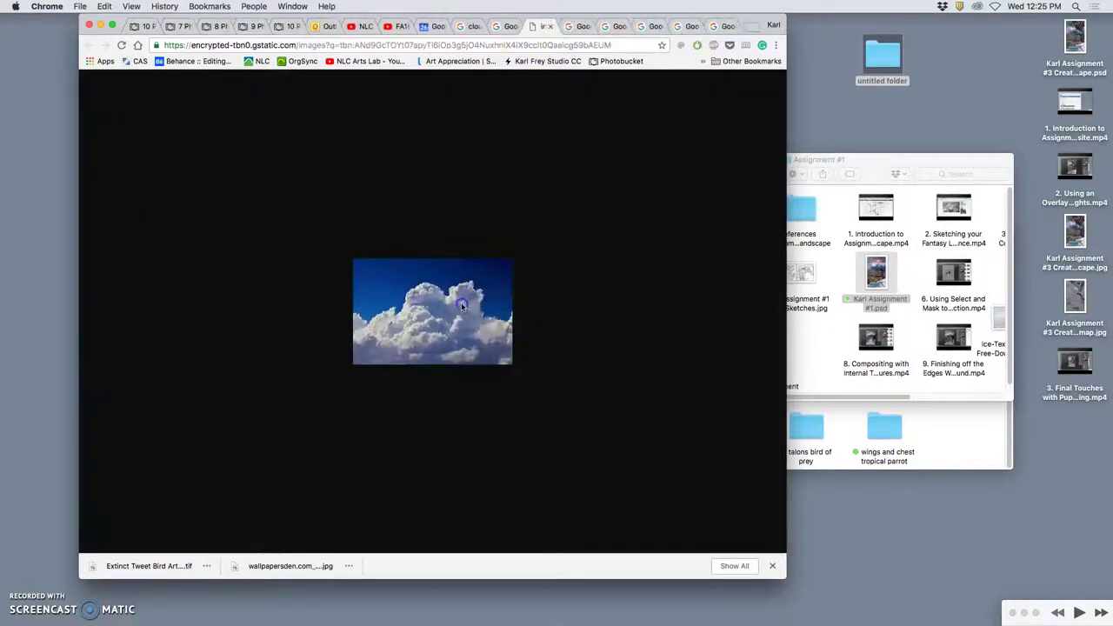
pyautogui.click(549, 27)
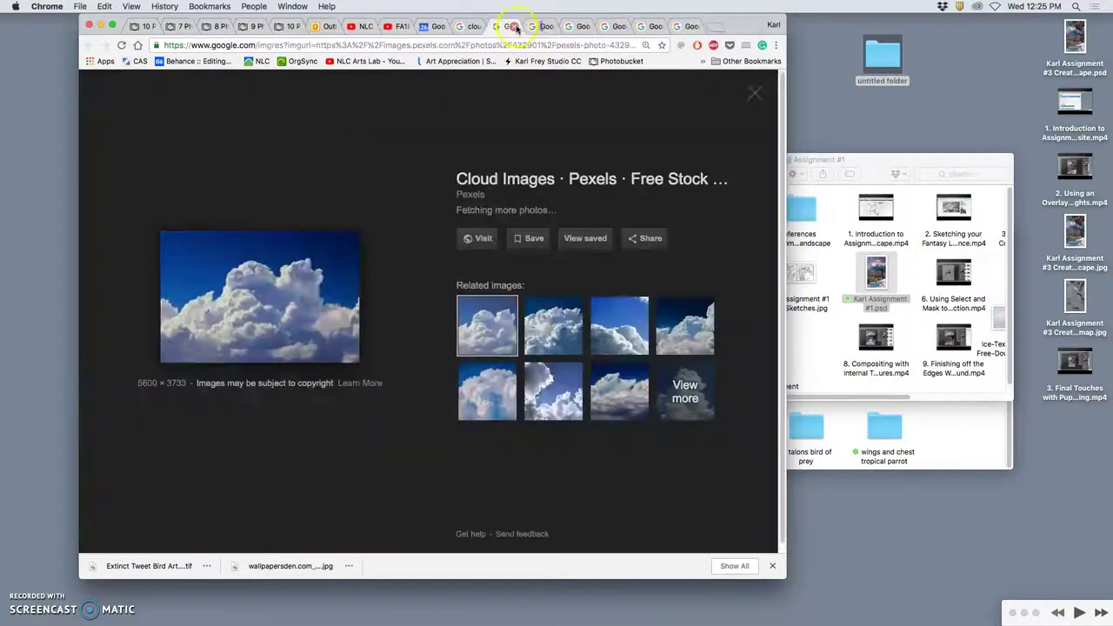
pyautogui.click(513, 27)
# Open the single white cumulus photo cloud-2.jpg (3264 × 2448) full size in its own tab.
pyautogui.rightClick(277, 334)
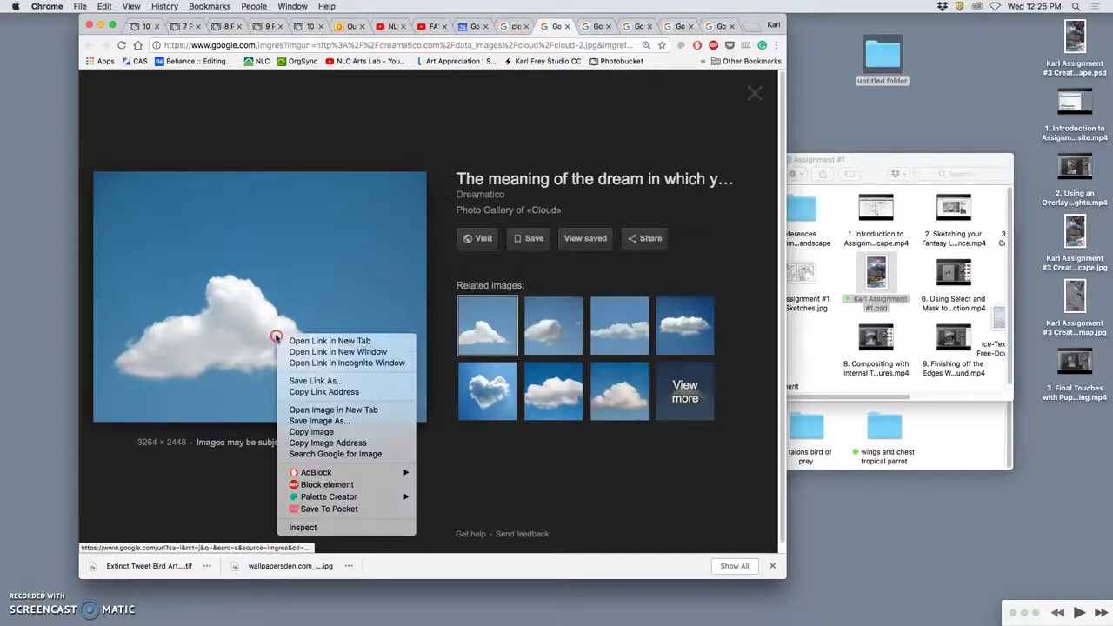
pyautogui.click(333, 410)
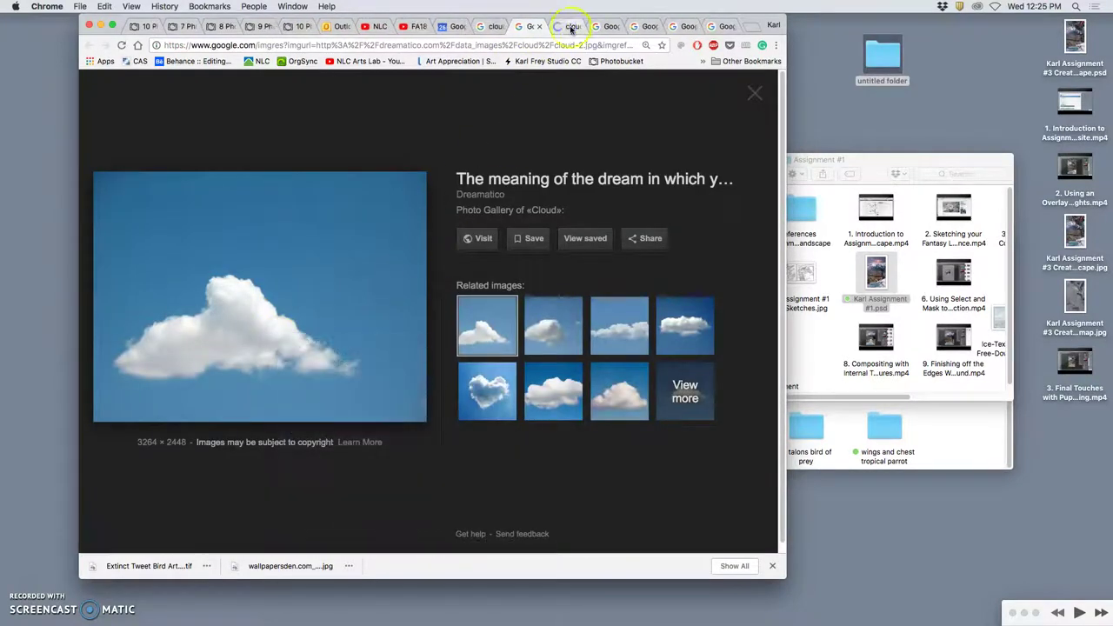
pyautogui.click(567, 26)
pyautogui.click(402, 335)
pyautogui.scroll(-3, 403, 339)
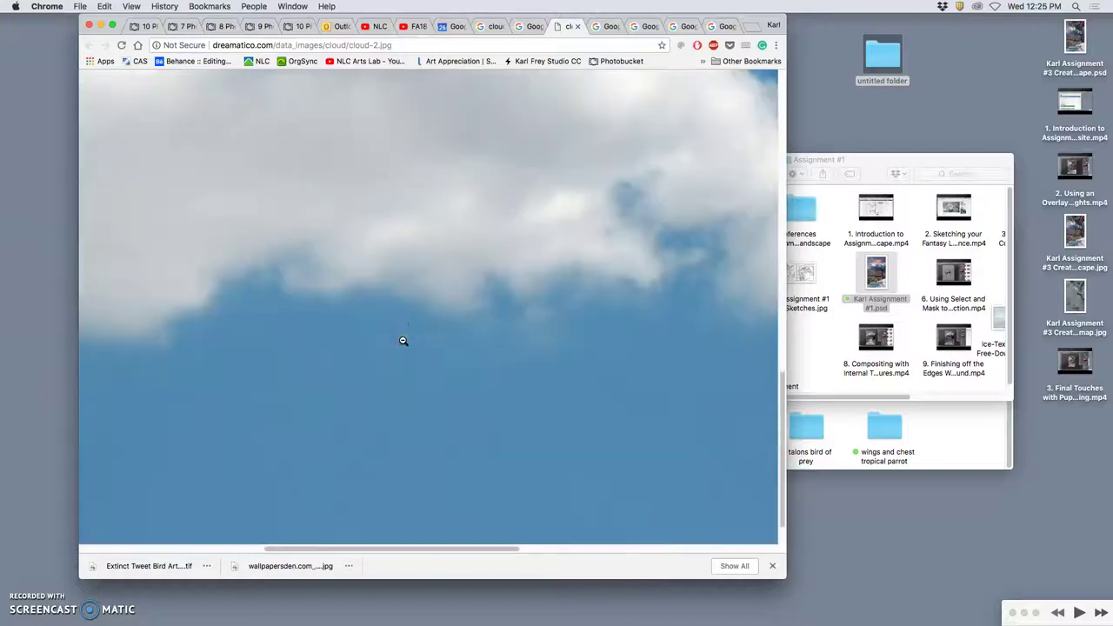
pyautogui.scroll(5, 403, 341)
pyautogui.scroll(-3, 404, 341)
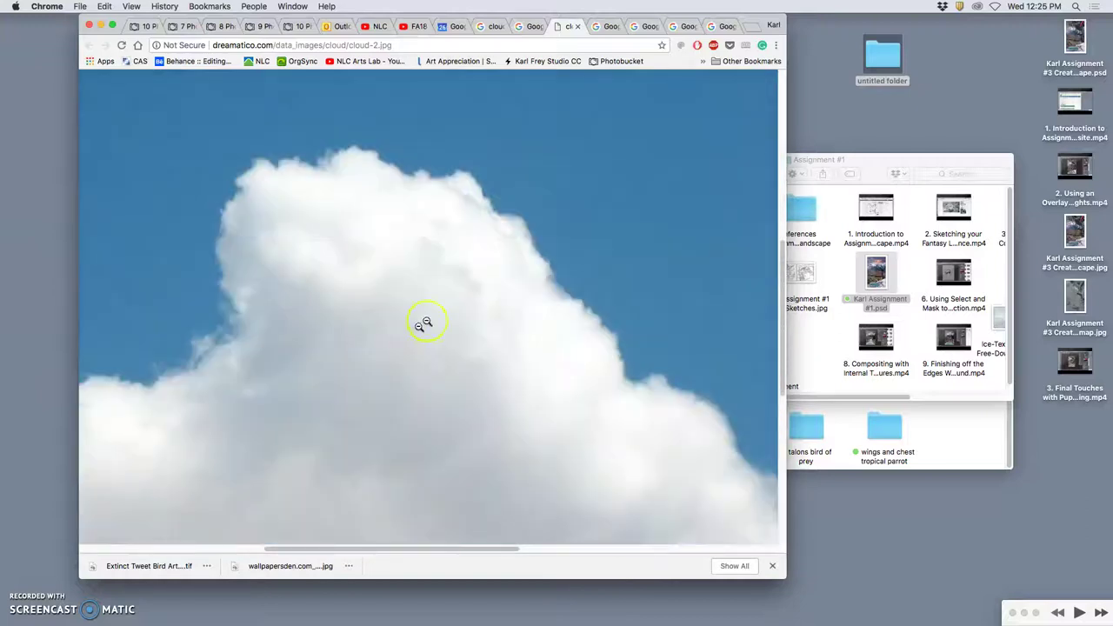
# Check the empty untitled desktop folder, then rename it 'cloud reference'.
pyautogui.click(880, 65)
pyautogui.doubleClick(880, 65)
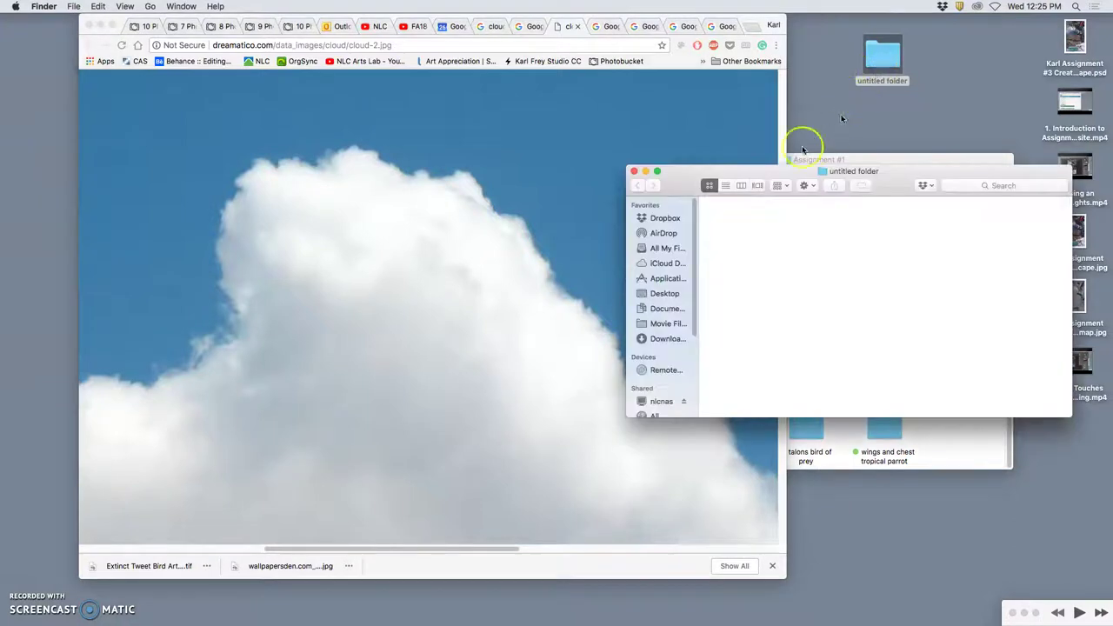
pyautogui.click(645, 172)
pyautogui.click(876, 76)
pyautogui.click(876, 81)
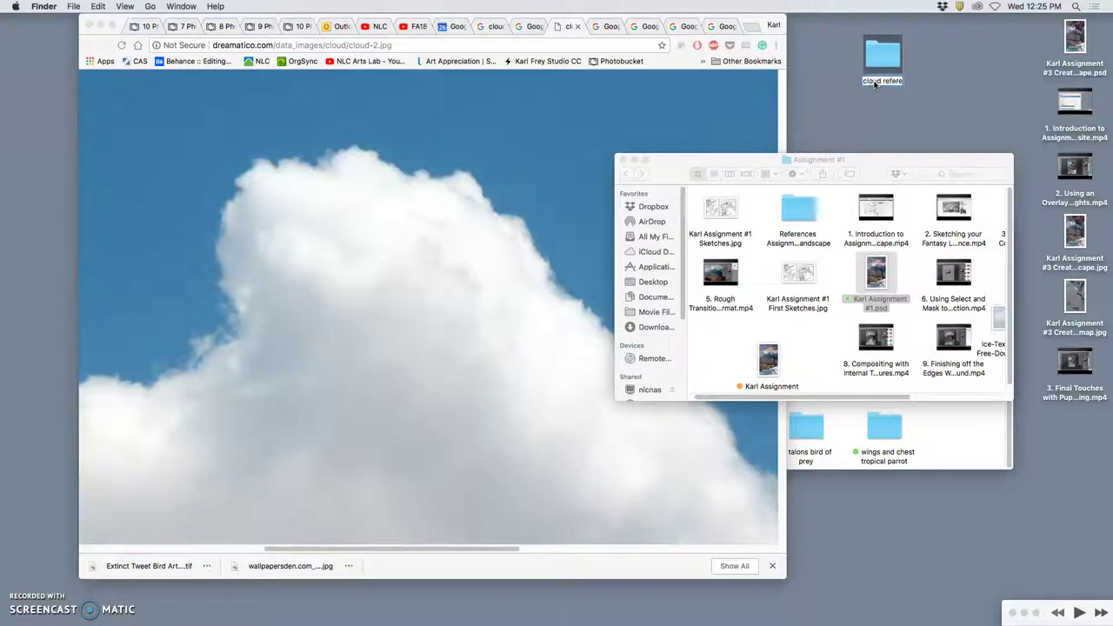
pyautogui.click(683, 136)
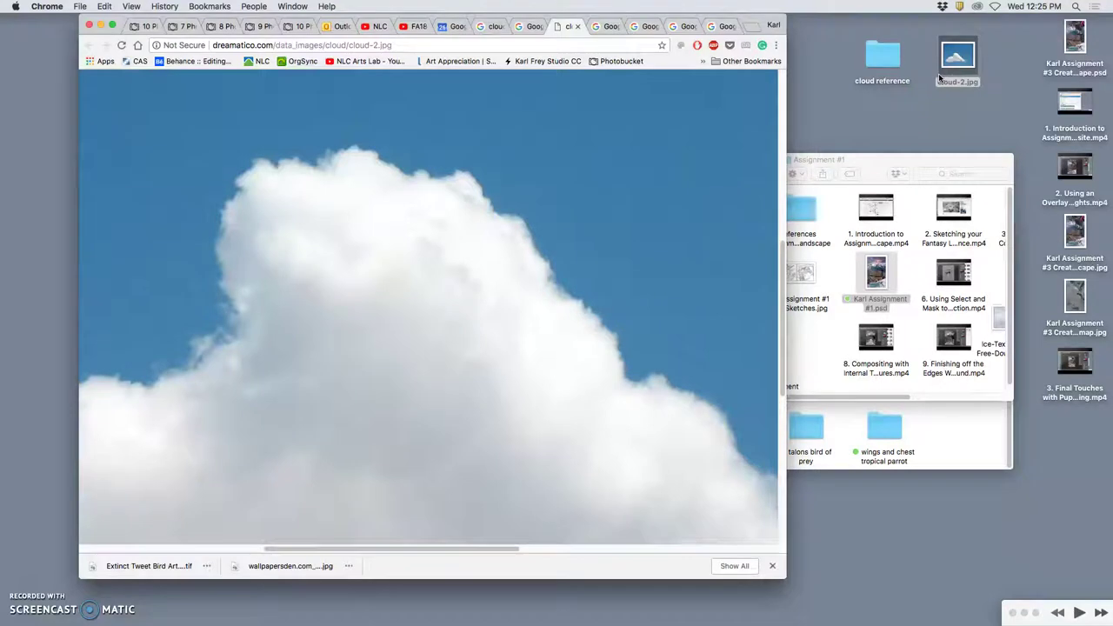
# Open the storm-cloud photo full size and save it onto the desktop.
pyautogui.click(576, 27)
pyautogui.click(573, 26)
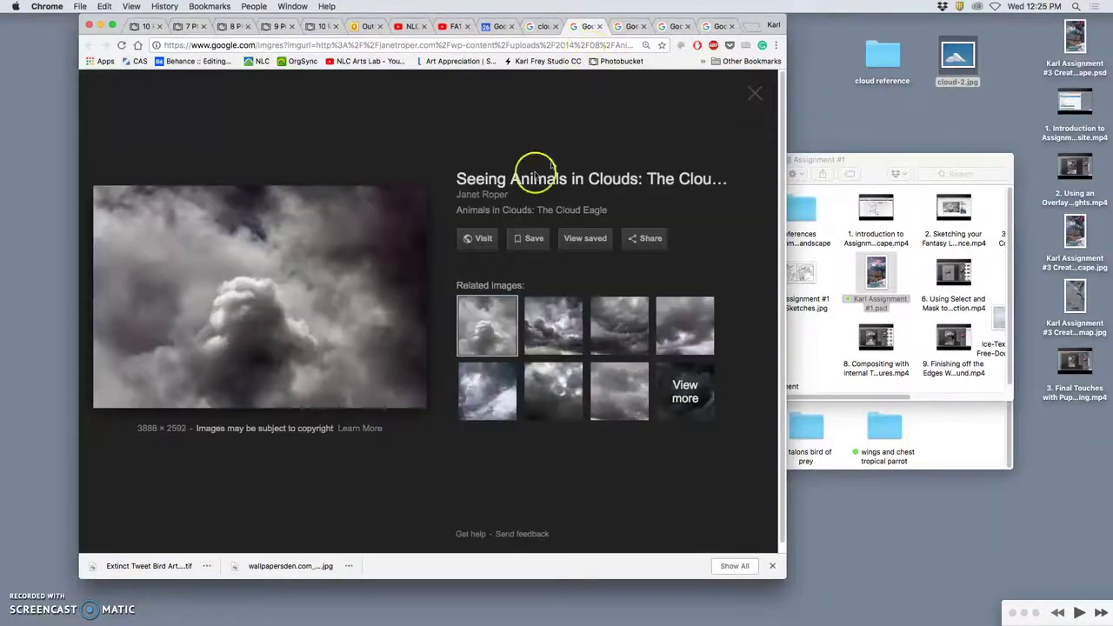
pyautogui.rightClick(318, 280)
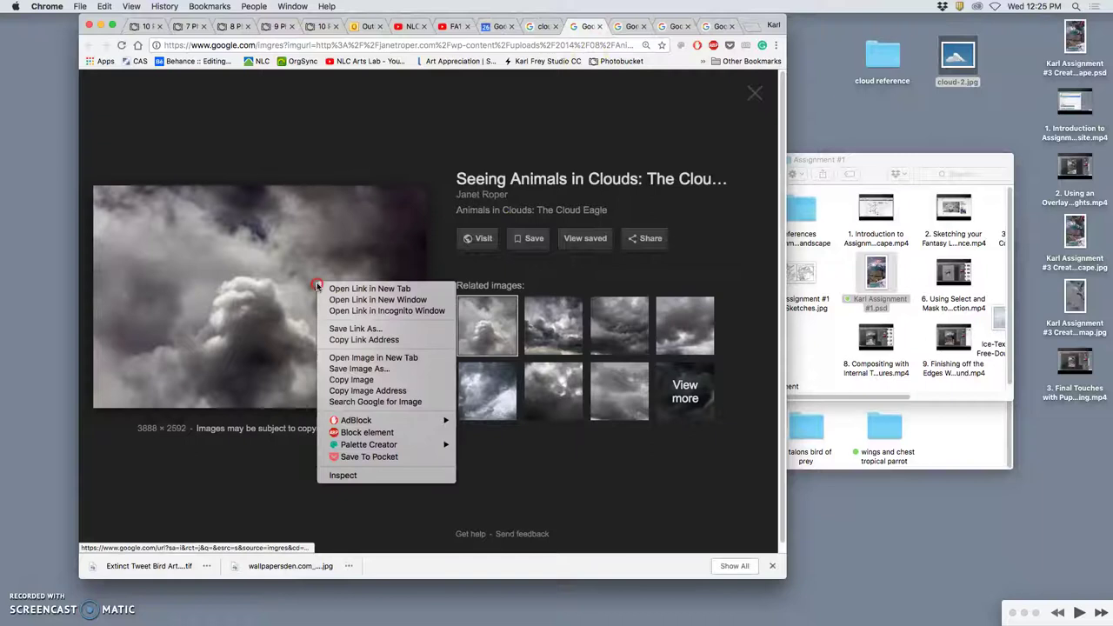
pyautogui.click(372, 358)
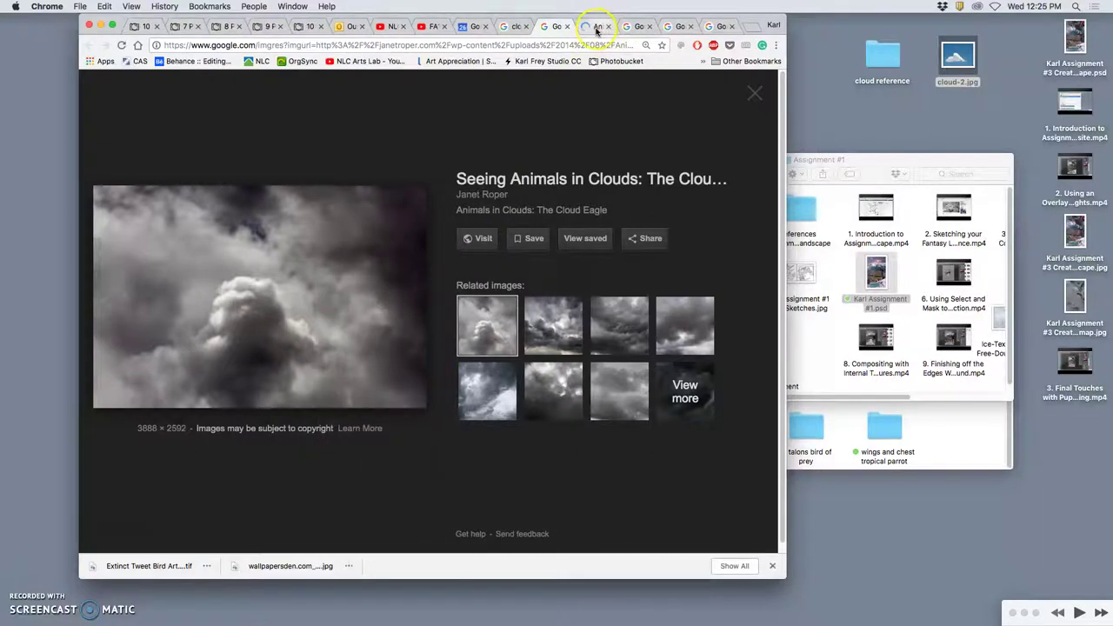
pyautogui.click(596, 28)
pyautogui.click(415, 344)
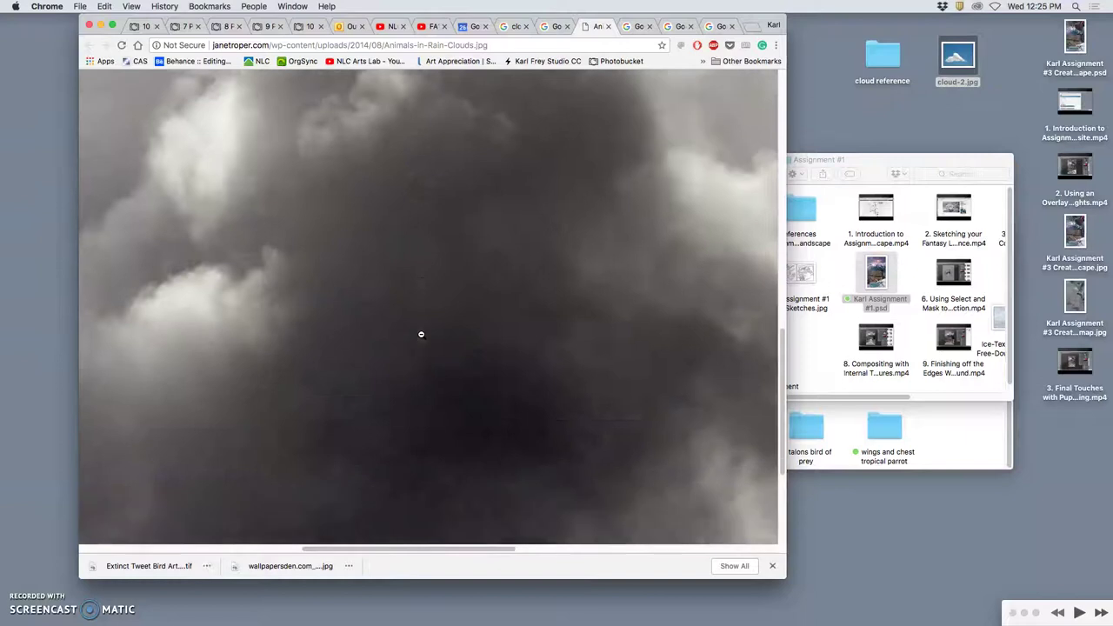
pyautogui.click(421, 334)
pyautogui.click(422, 335)
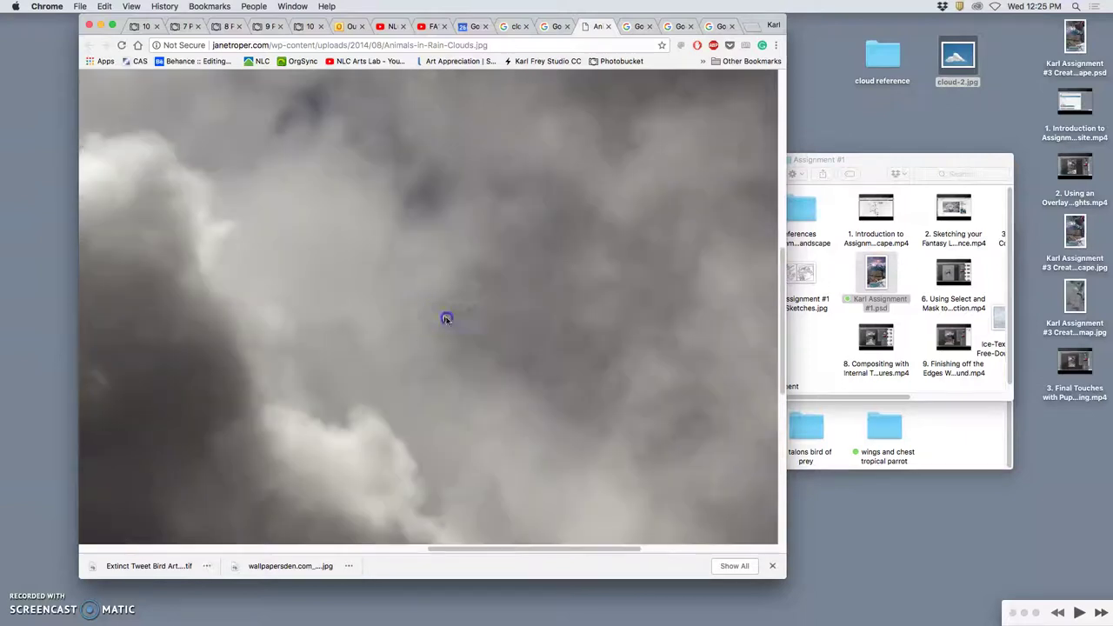
pyautogui.click(897, 105)
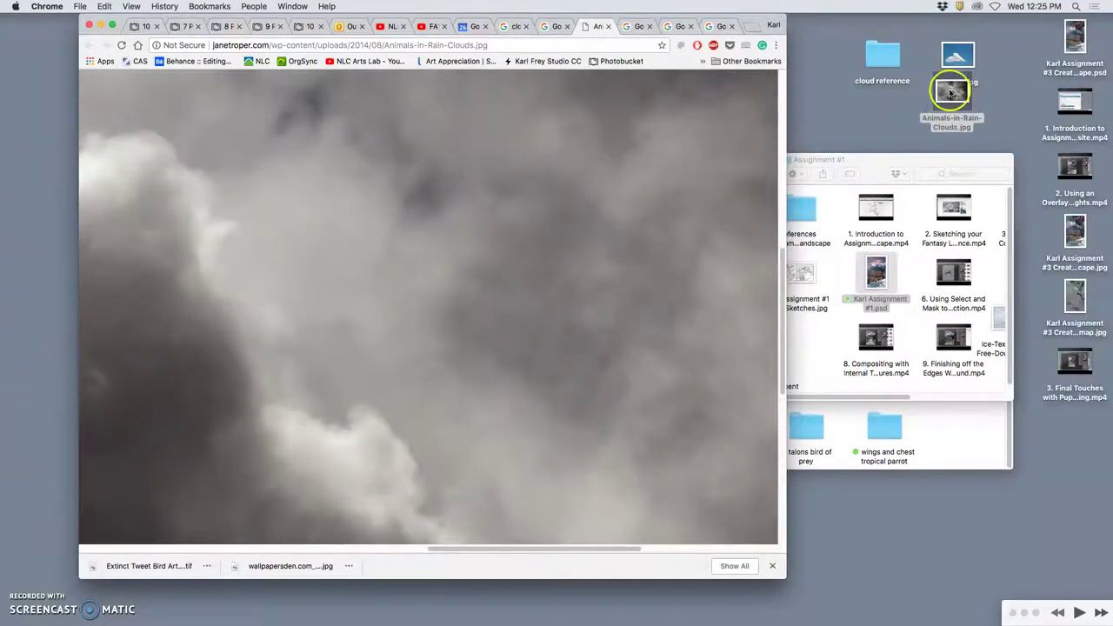
pyautogui.moveTo(951, 92); pyautogui.dragTo(753, 87)
# Open the towering cumulus photo full size and drag it onto the desktop.
pyautogui.click(611, 27)
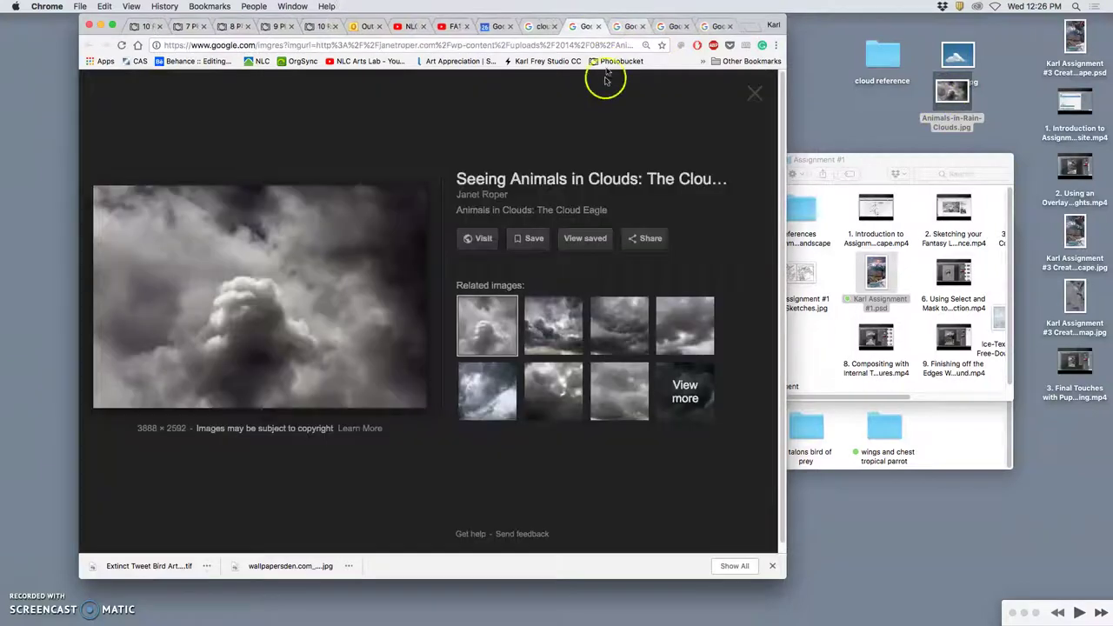
pyautogui.click(602, 27)
pyautogui.rightClick(339, 258)
pyautogui.click(409, 330)
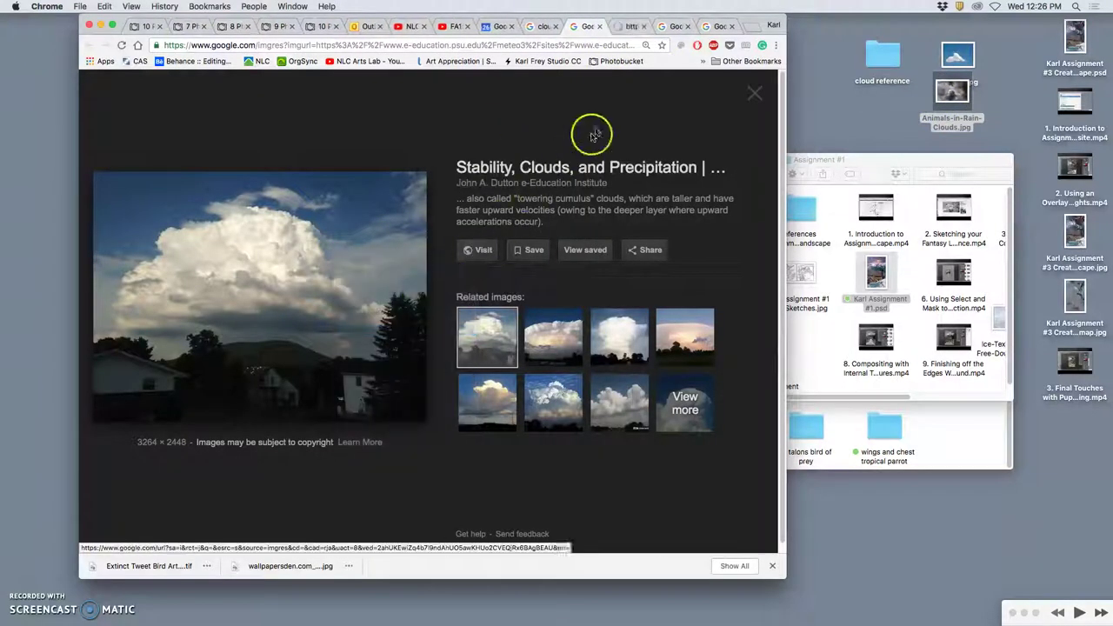
pyautogui.click(628, 26)
pyautogui.click(504, 253)
pyautogui.scroll(5, 455, 252)
pyautogui.scroll(-5, 454, 252)
pyautogui.hscroll(-3, 455, 252)
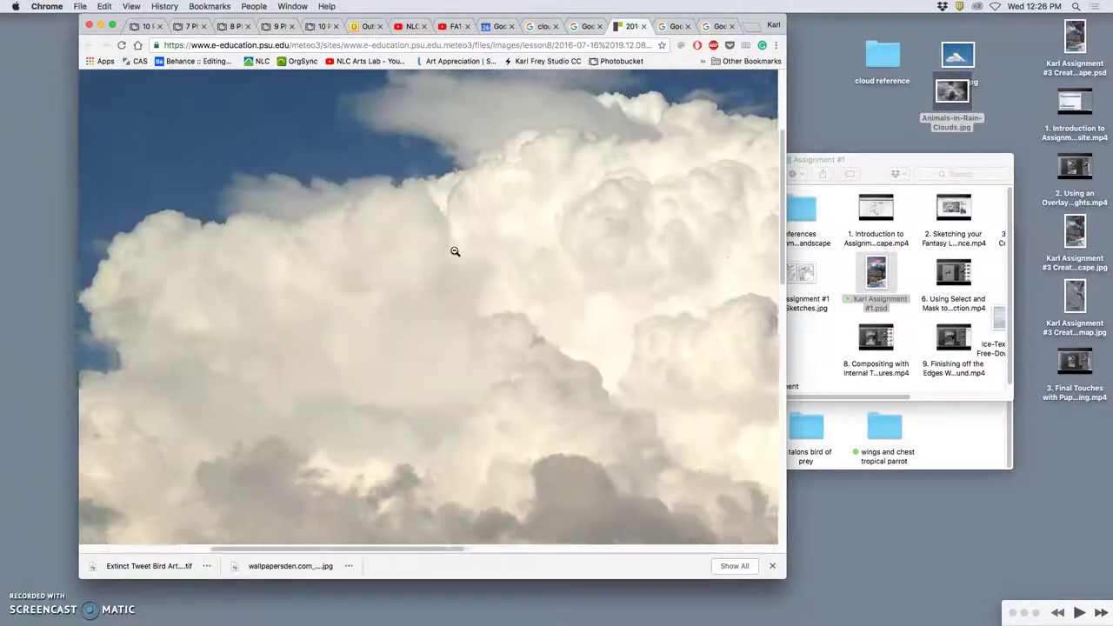
pyautogui.scroll(-5, 452, 251)
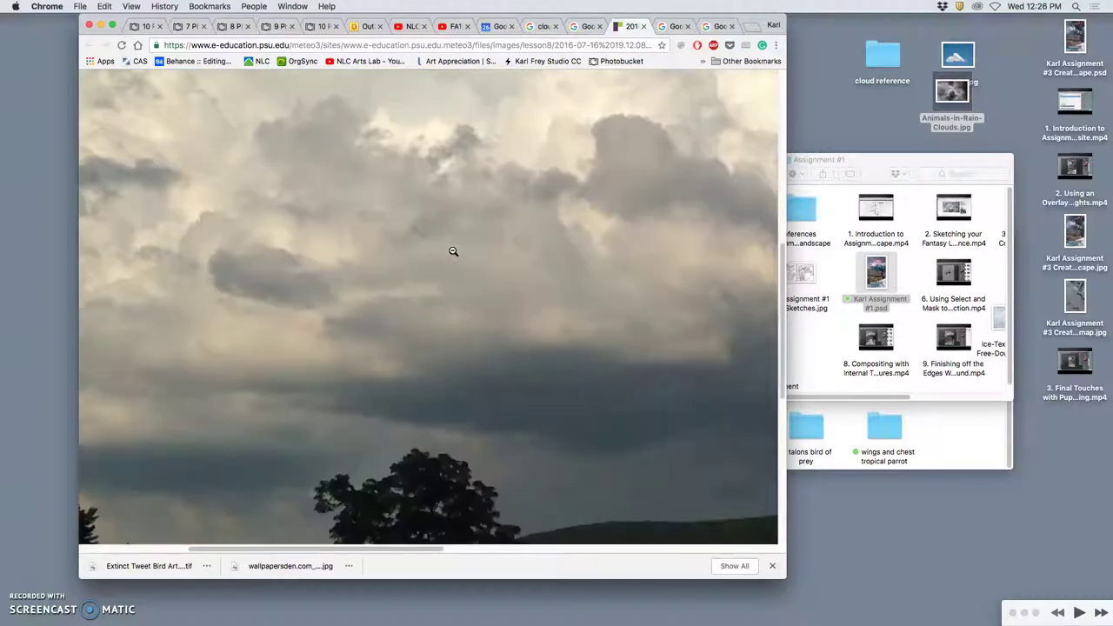
pyautogui.scroll(5, 452, 251)
pyautogui.hscroll(5, 452, 252)
pyautogui.click(362, 238)
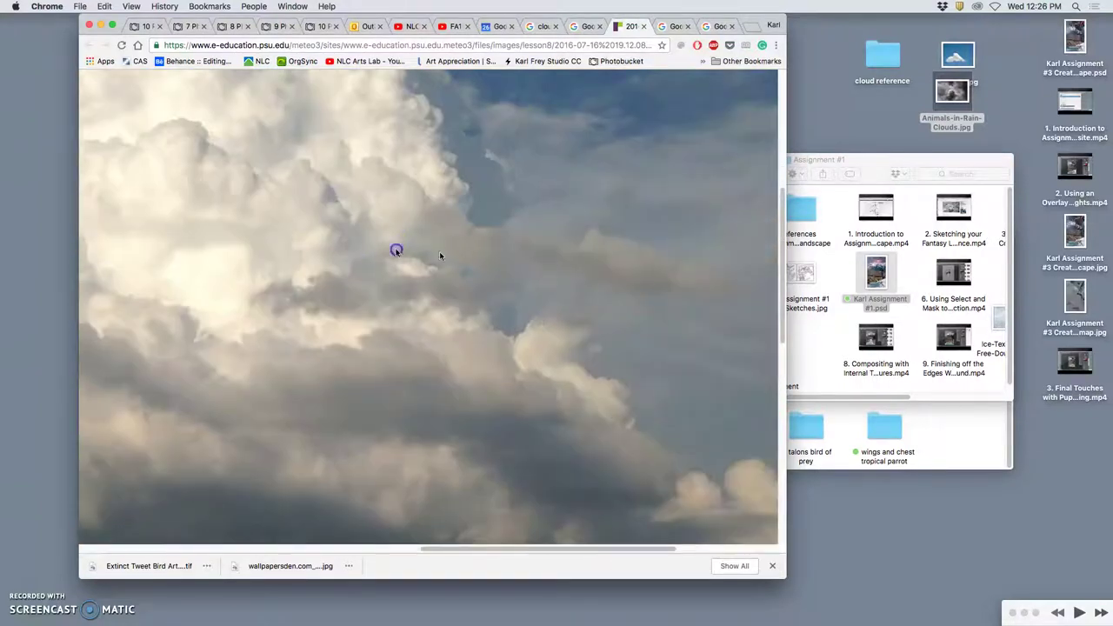
pyautogui.moveTo(439, 256); pyautogui.dragTo(900, 108)
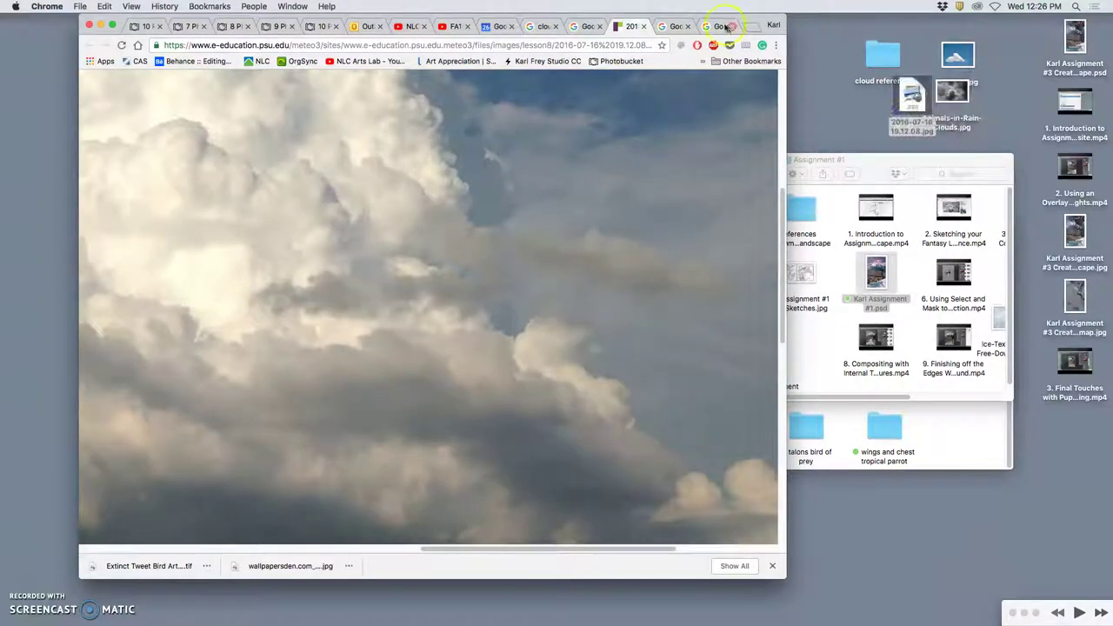
# Download the cumulus clouds 3840 × 2160 wallpaper image.
pyautogui.click(643, 26)
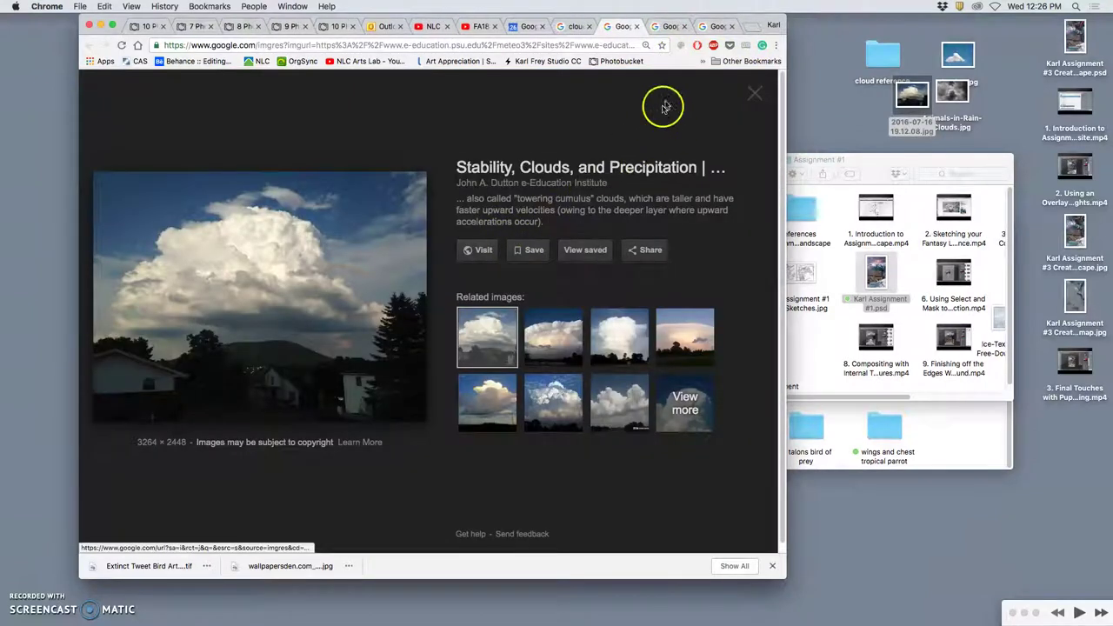
pyautogui.click(638, 27)
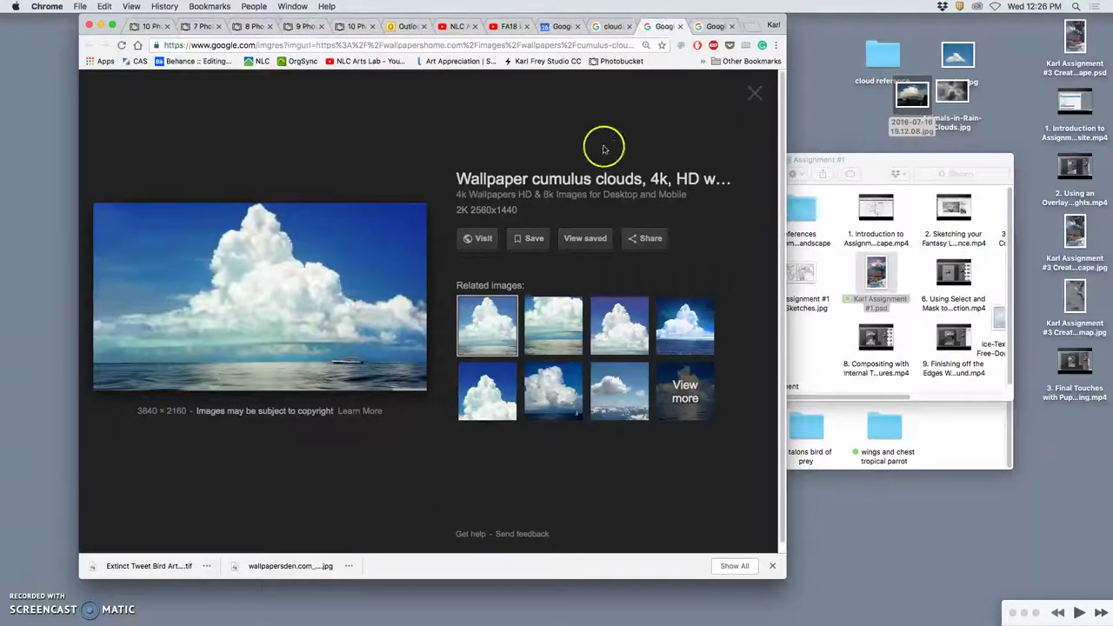
pyautogui.rightClick(291, 278)
pyautogui.click(338, 348)
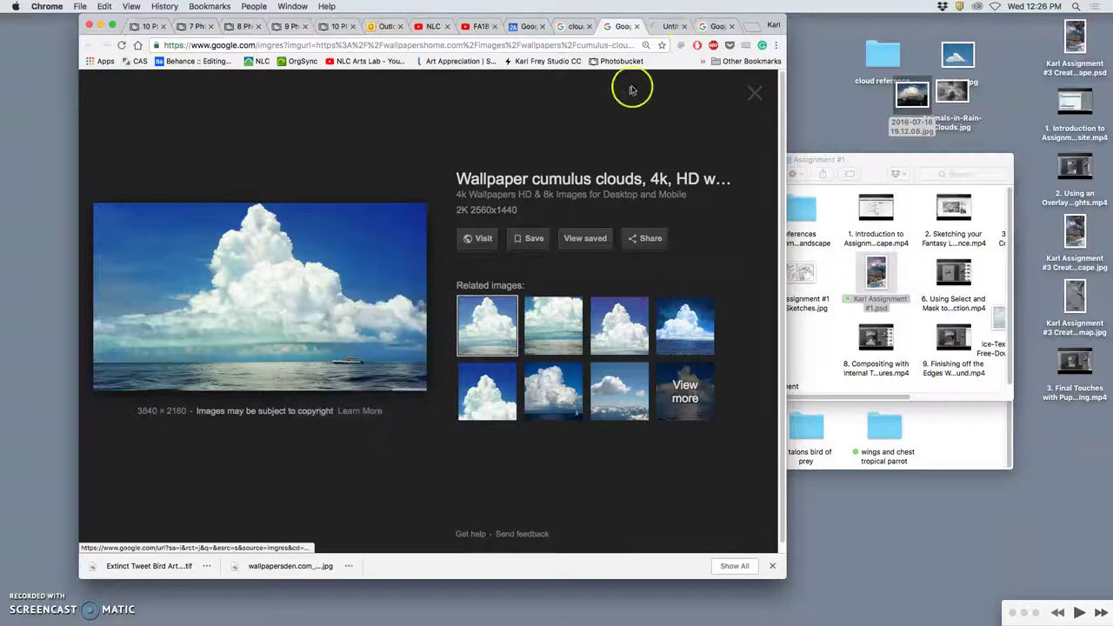
pyautogui.click(669, 27)
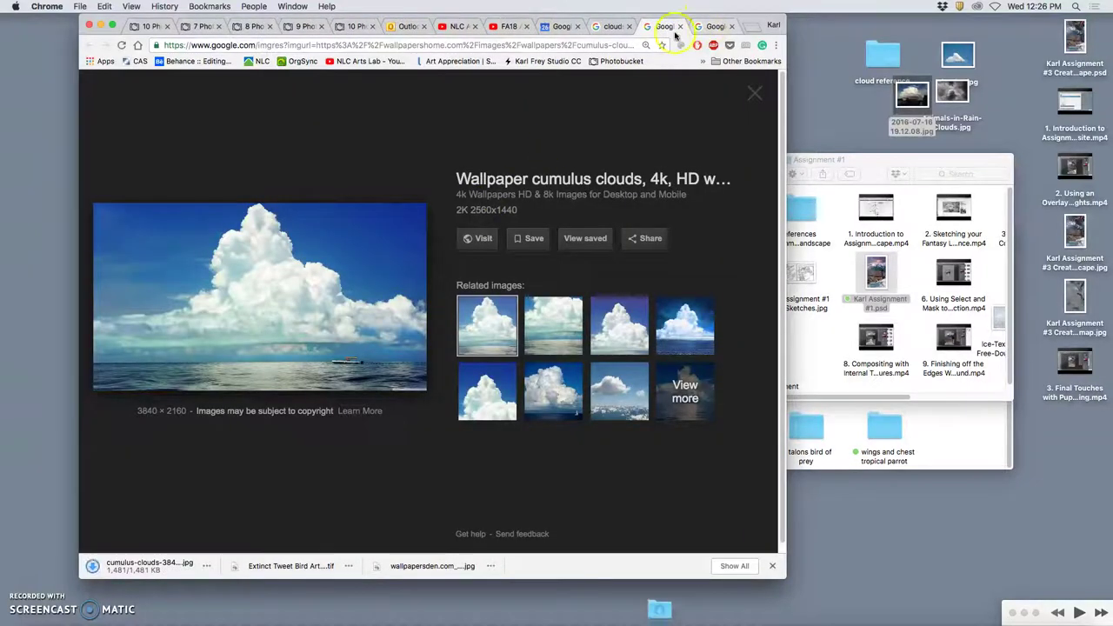
# Drag the downloaded cumulus-clouds JPG from Downloads to the desktop and inspect it in Preview.
pyautogui.click(659, 608)
pyautogui.moveTo(380, 154); pyautogui.dragTo(900, 58)
pyautogui.click(641, 166)
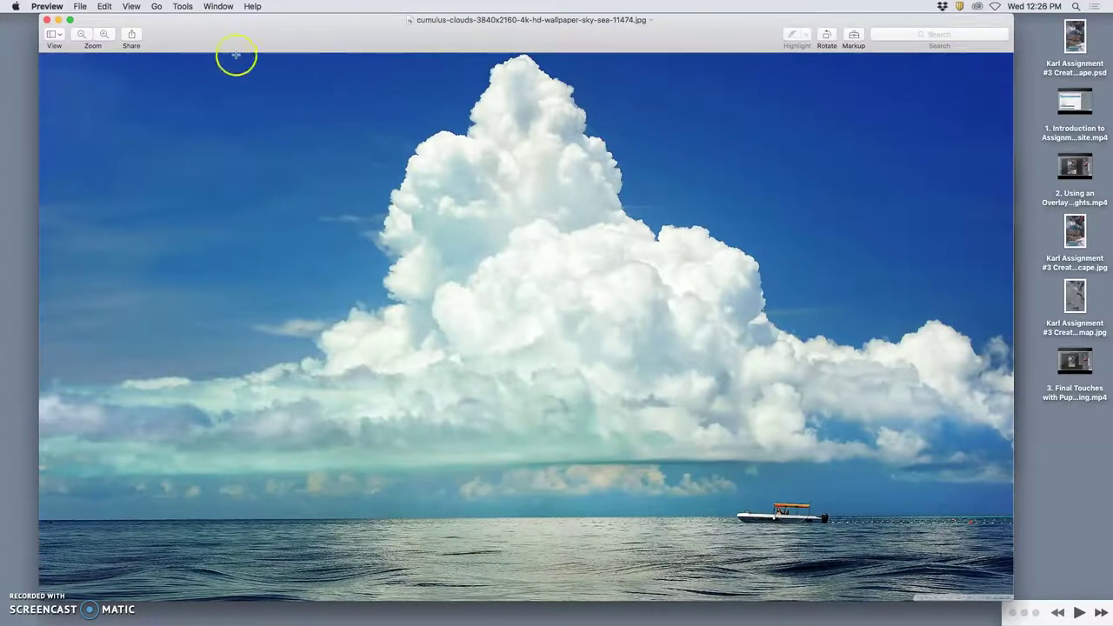
pyautogui.click(105, 33)
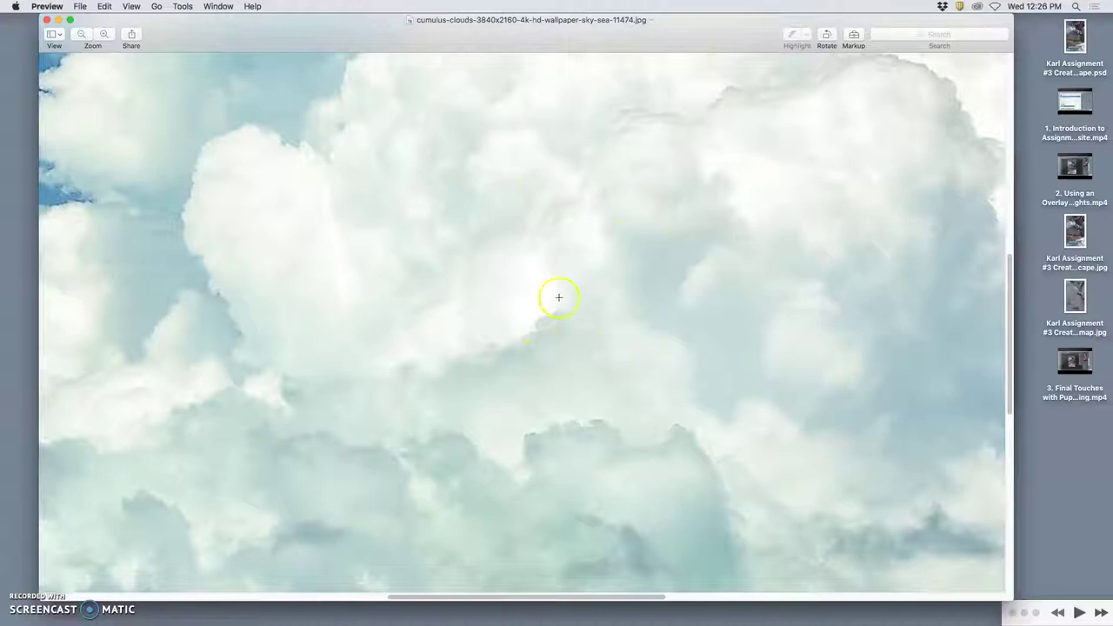
pyautogui.click(47, 18)
# Open the Journyx cumulus photo ORWSY3FDU2.jpg full size and drag it onto the desktop.
pyautogui.click(678, 28)
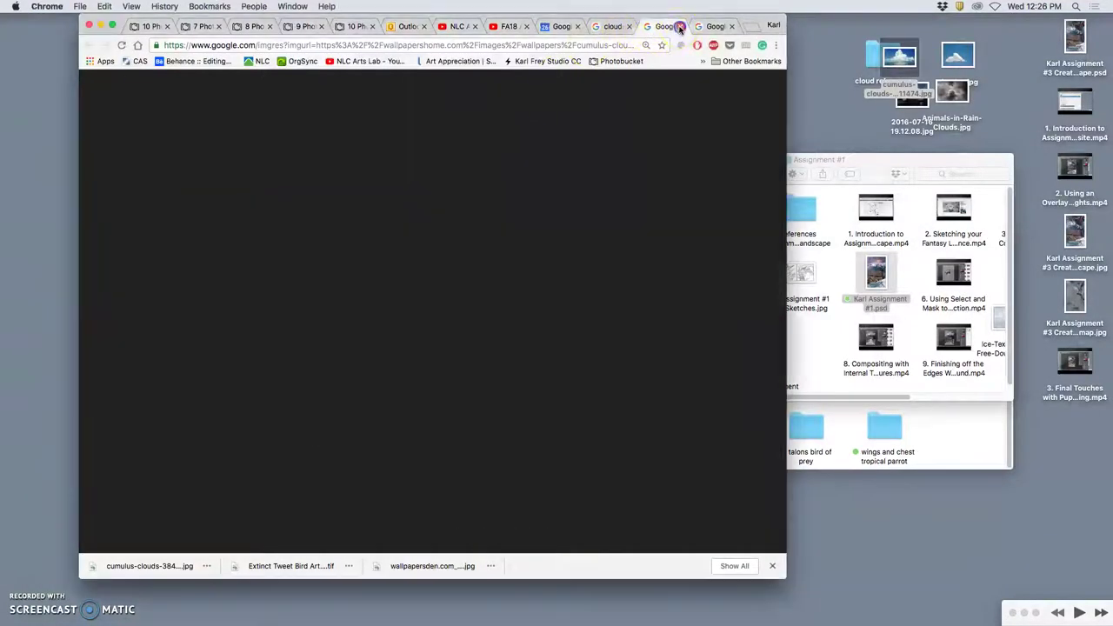
pyautogui.rightClick(351, 287)
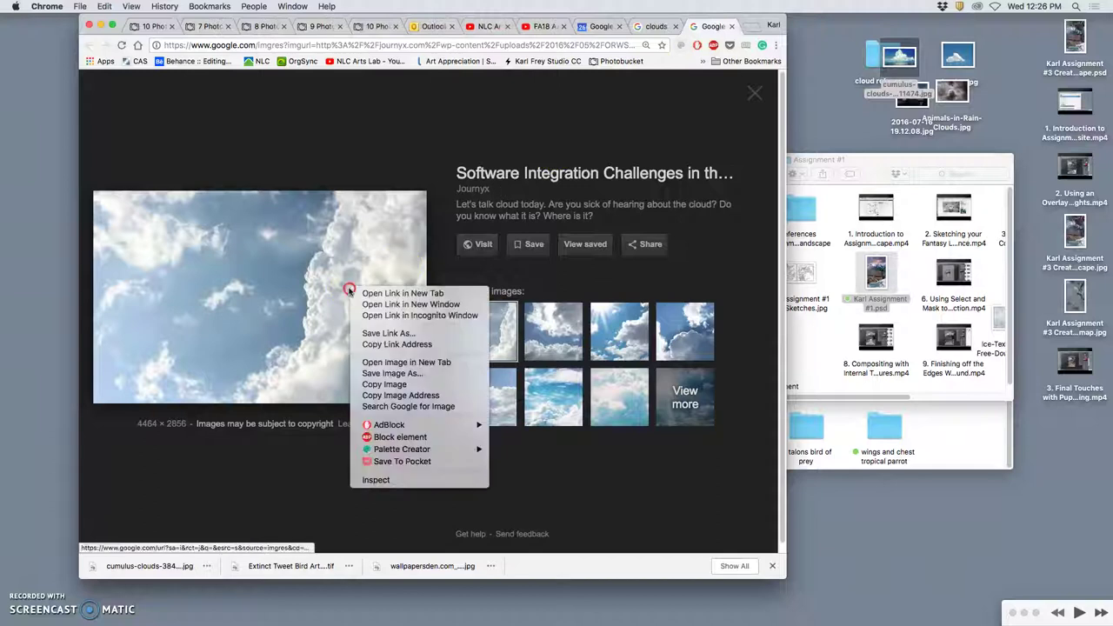
pyautogui.click(414, 363)
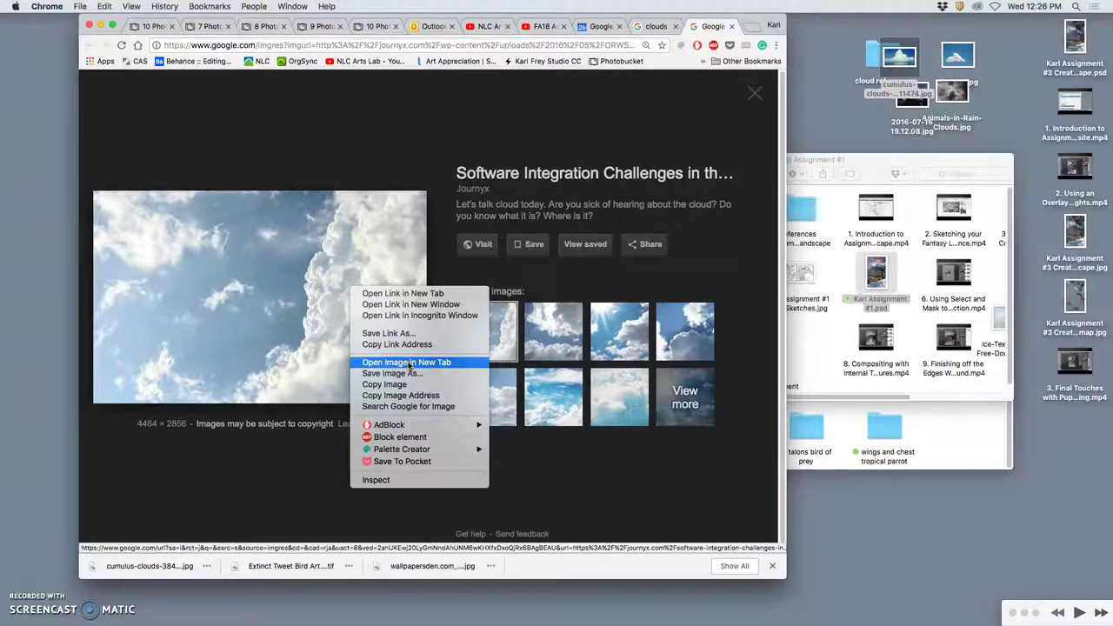
pyautogui.click(409, 365)
pyautogui.click(713, 26)
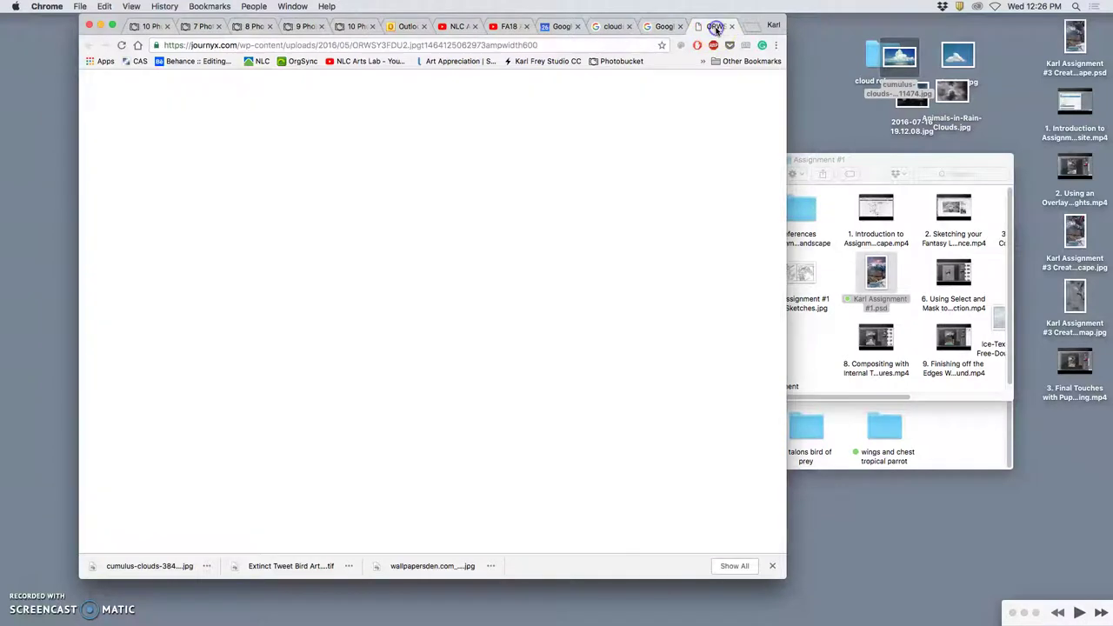
pyautogui.click(546, 212)
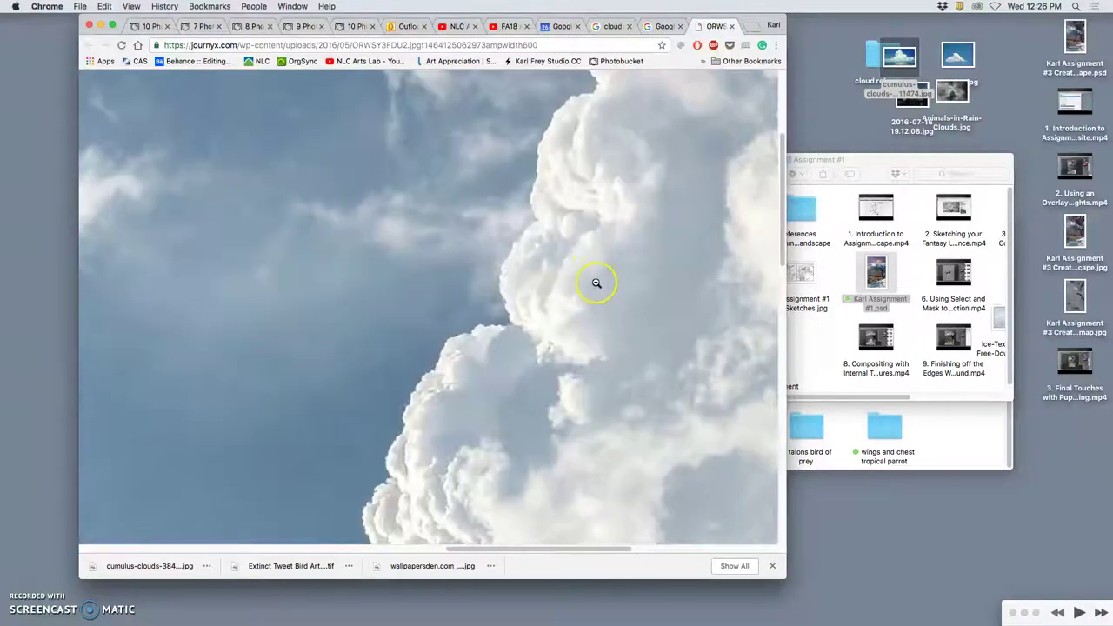
pyautogui.hscroll(5, 597, 282)
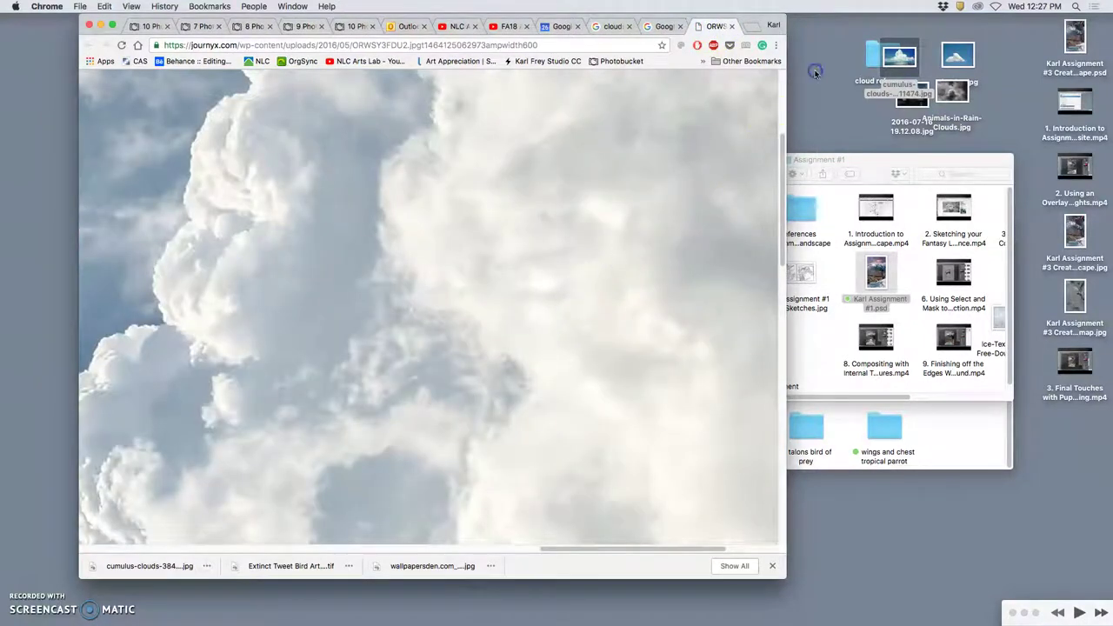
pyautogui.moveTo(814, 73); pyautogui.dragTo(816, 74)
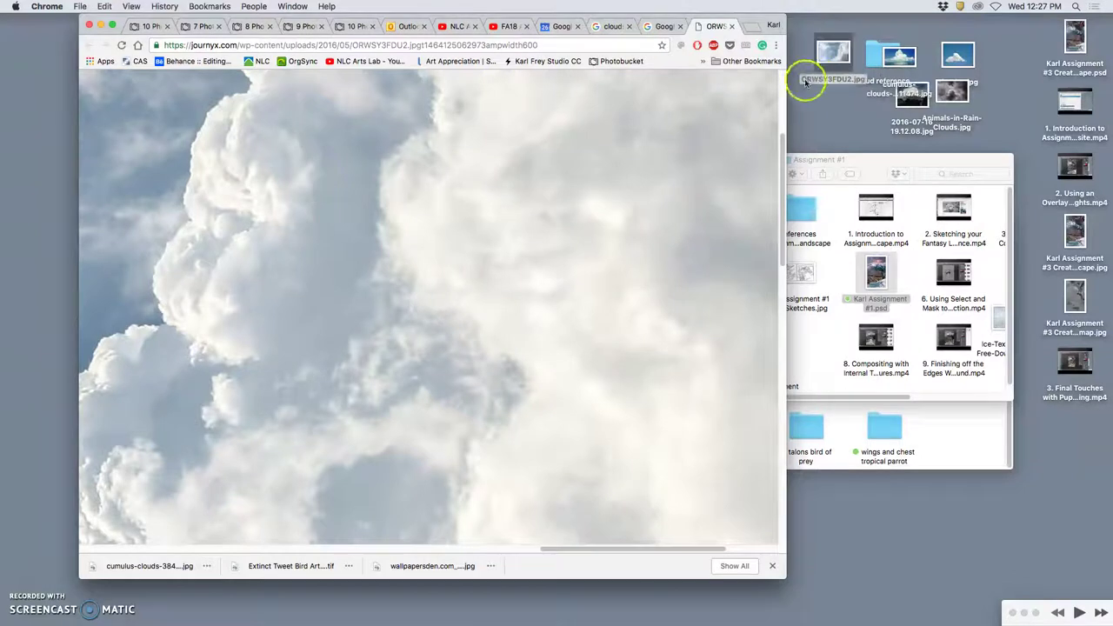
# Close the open cloud image tabs and scroll down the clouds search results.
pyautogui.click(733, 27)
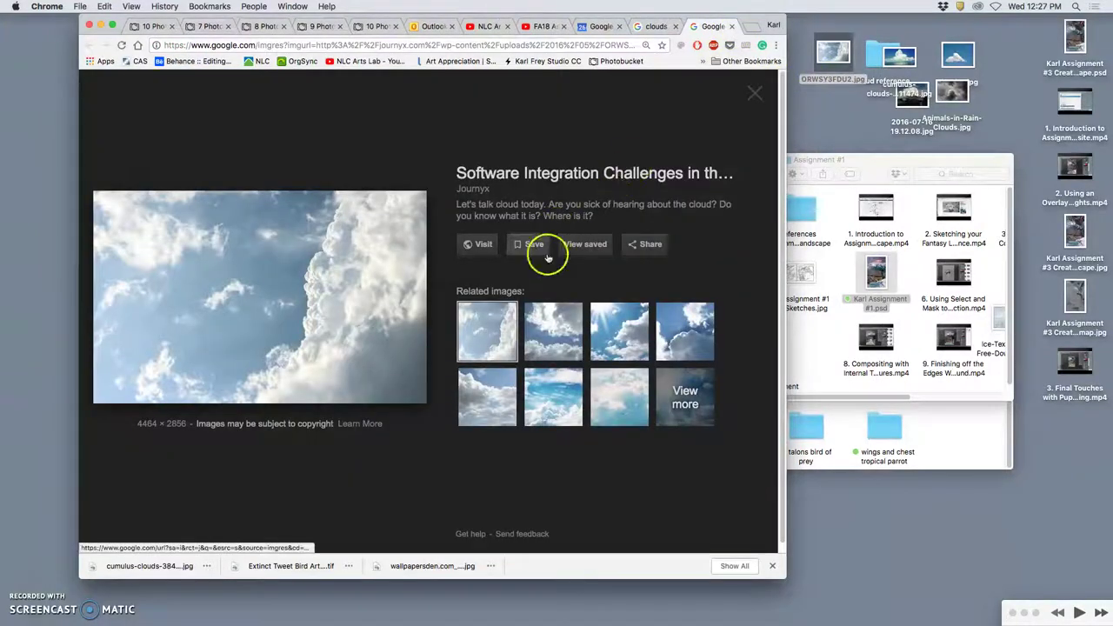
pyautogui.click(729, 27)
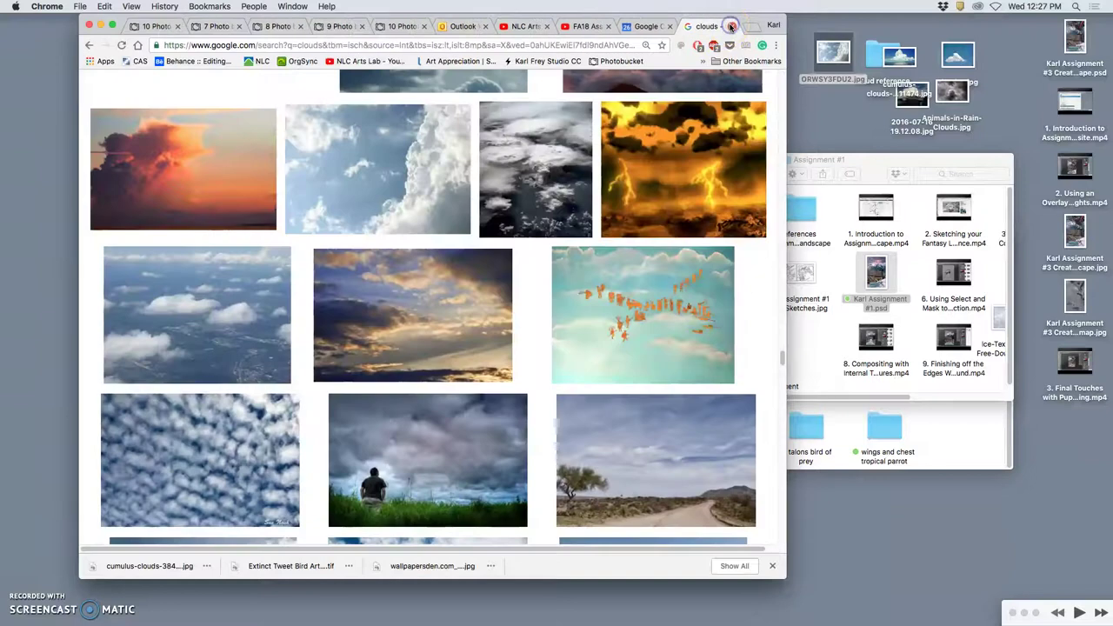
pyautogui.scroll(-5, 452, 289)
pyautogui.scroll(-10, 456, 292)
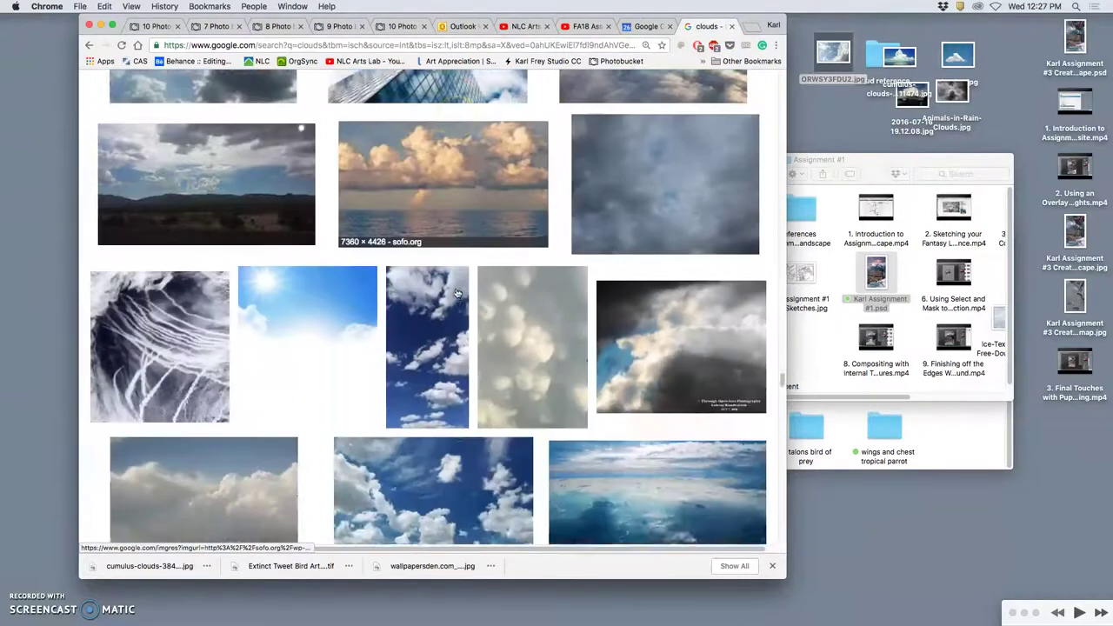
pyautogui.scroll(-1, 456, 292)
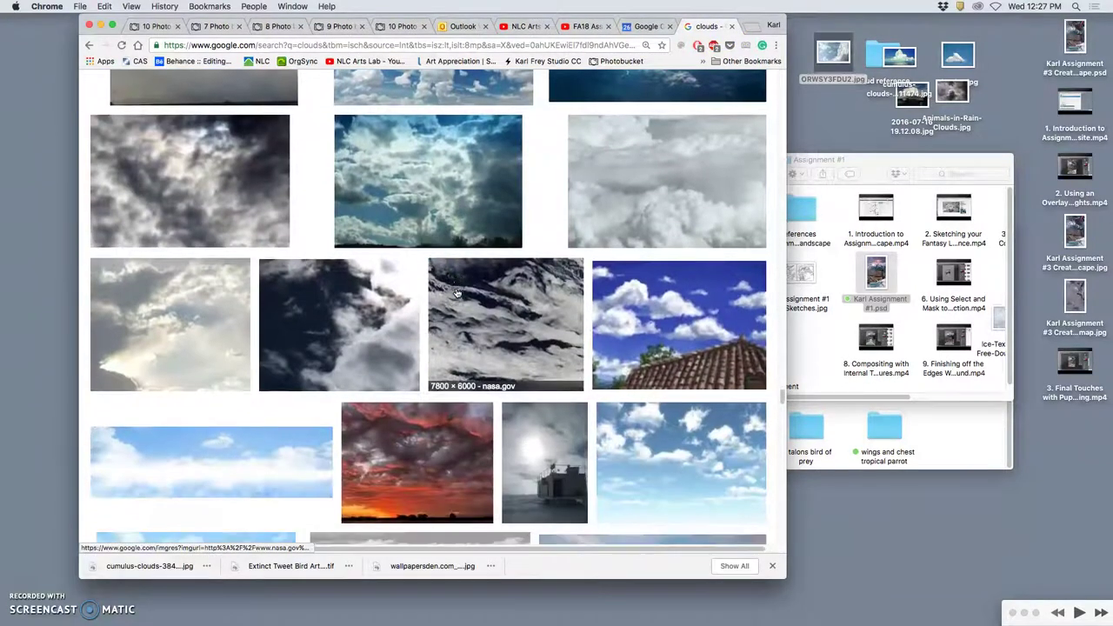
pyautogui.scroll(-3, 456, 292)
pyautogui.scroll(-10, 456, 292)
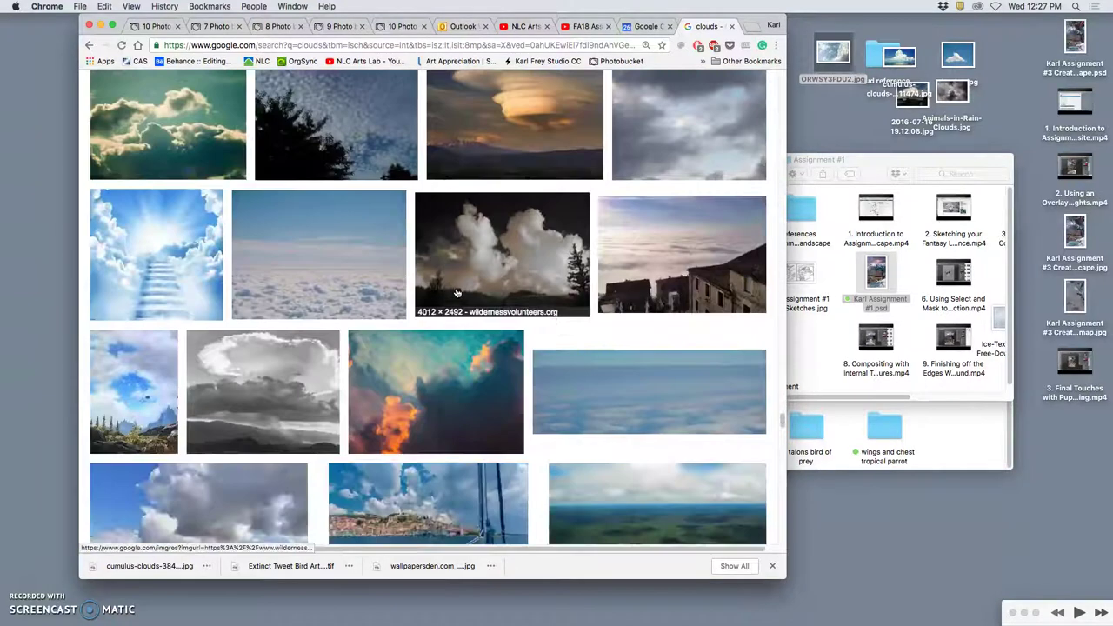
pyautogui.scroll(-8, 456, 292)
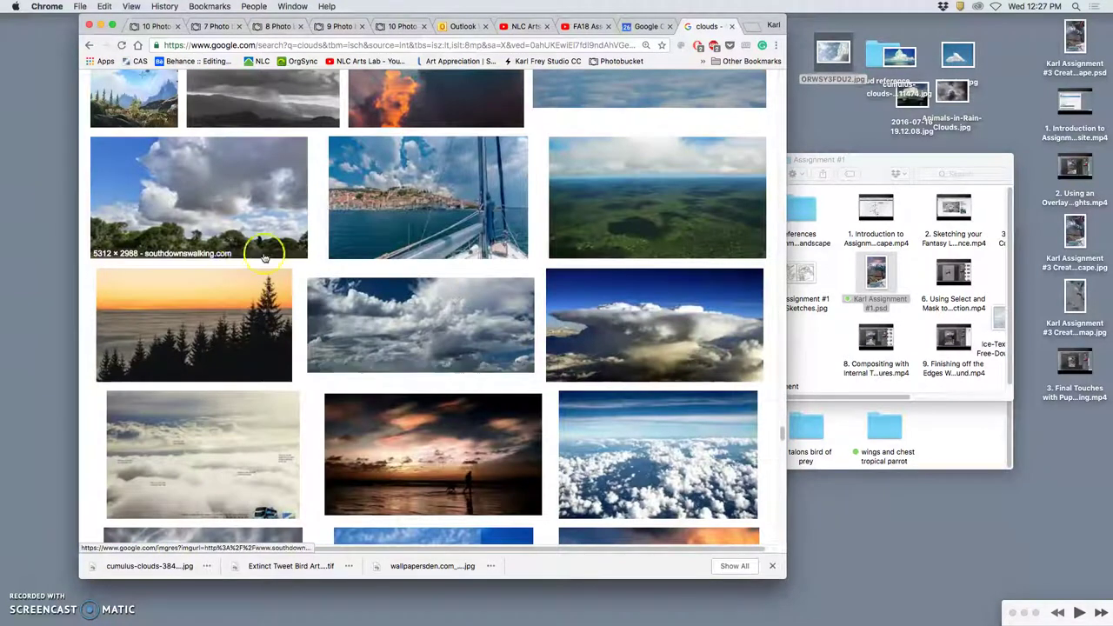
# Open the South Downs cloud photo's preview and full-size image in new tabs, then close both.
pyautogui.rightClick(219, 204)
pyautogui.click(369, 185)
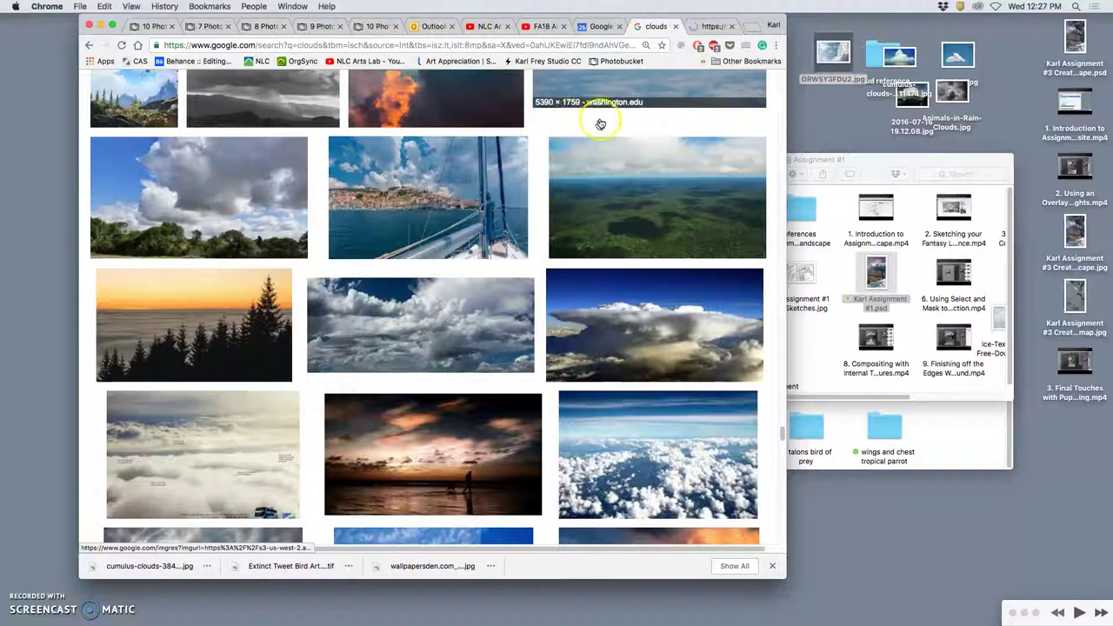
pyautogui.click(705, 28)
pyautogui.rightClick(296, 298)
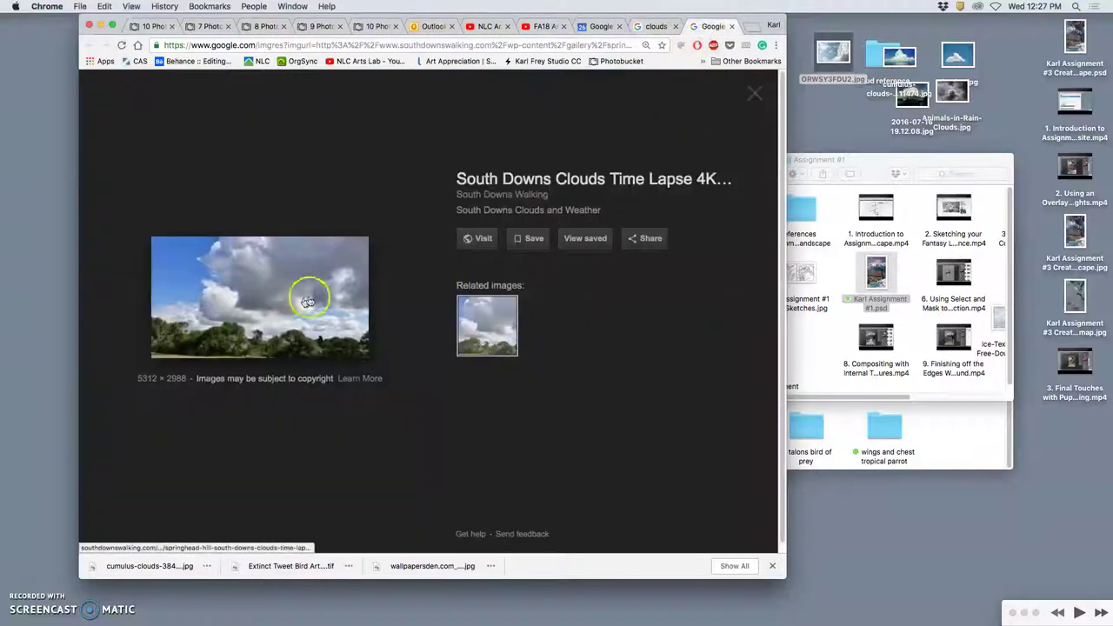
pyautogui.click(351, 375)
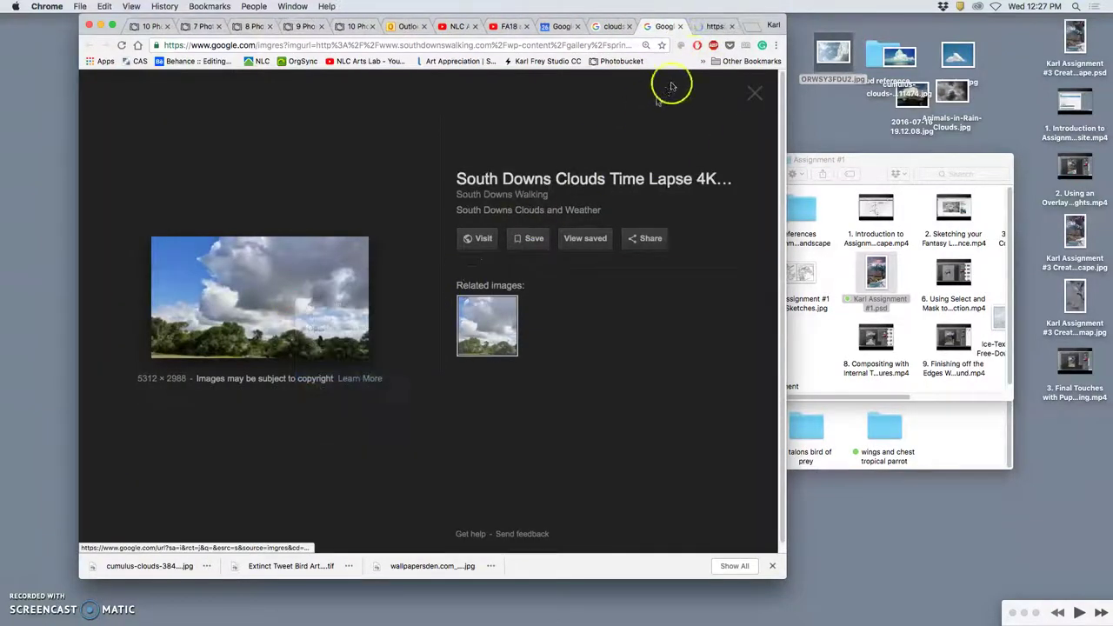
pyautogui.click(715, 26)
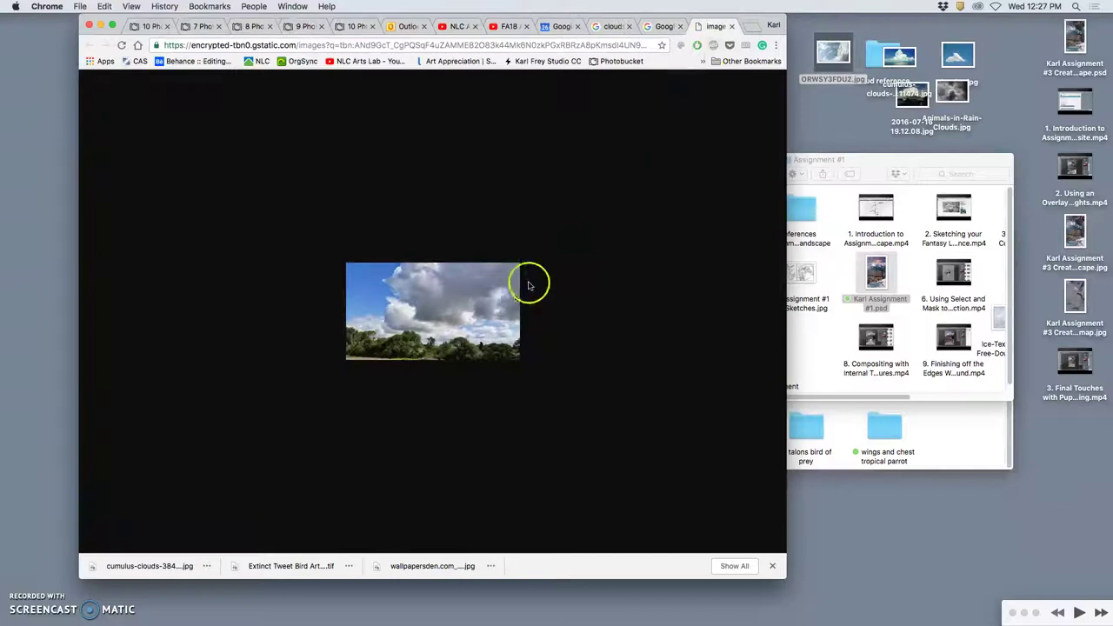
pyautogui.click(731, 26)
pyautogui.click(731, 26)
# Scroll further through the clouds results looking for another cloud photo.
pyautogui.scroll(-2, 559, 305)
pyautogui.scroll(-10, 559, 306)
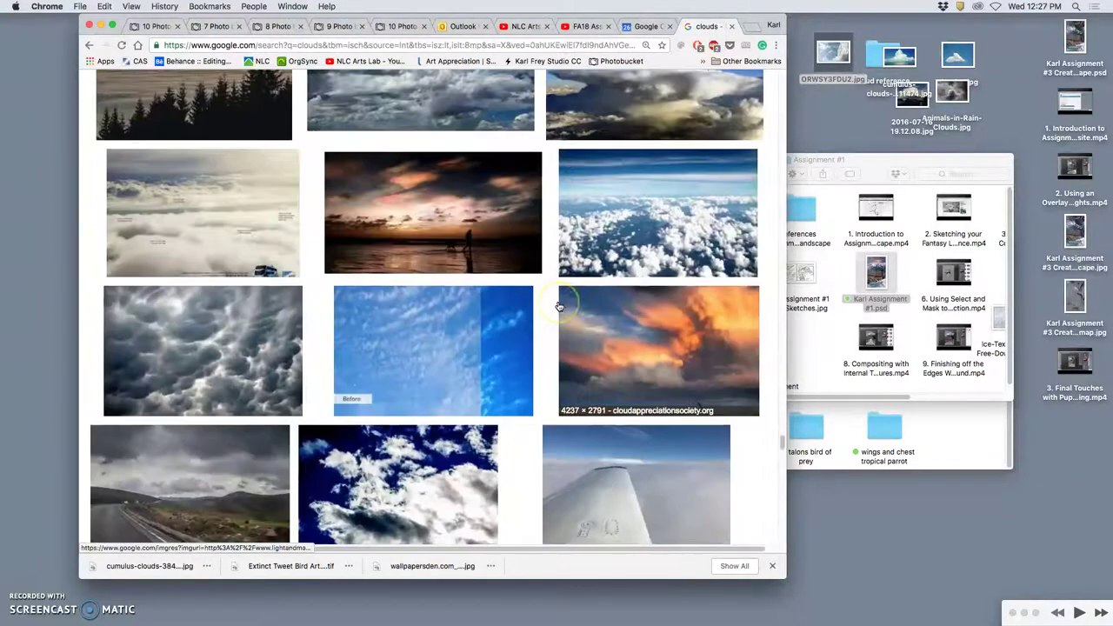
pyautogui.scroll(2, 559, 306)
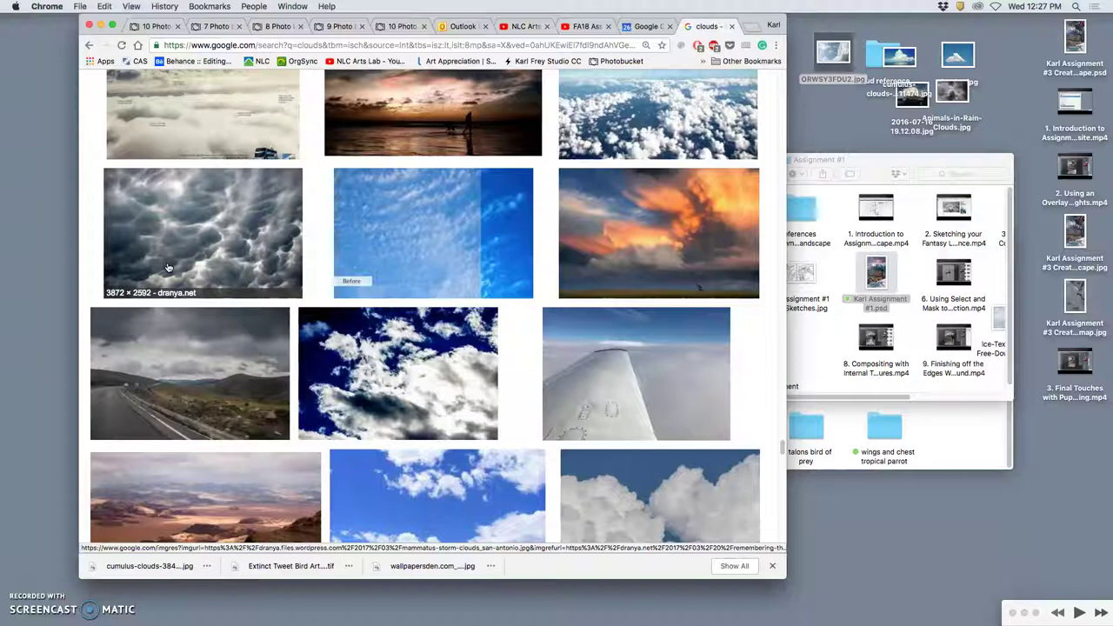
pyautogui.scroll(-6, 266, 335)
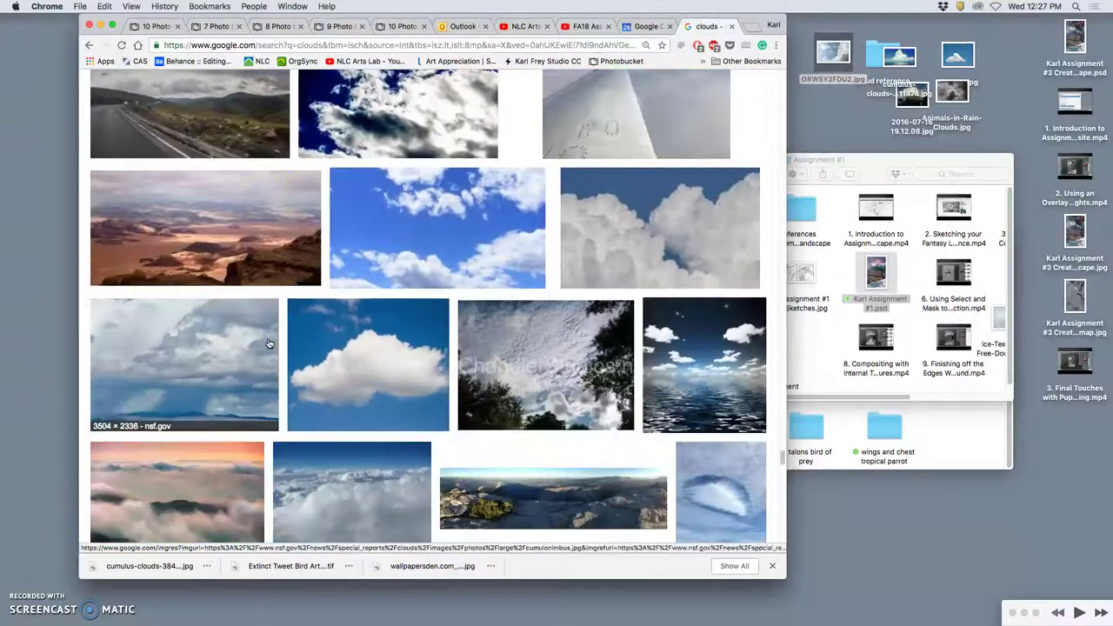
pyautogui.scroll(-3, 274, 339)
# Open the cumulus cloud's preview and full-size image in new tabs, then close both.
pyautogui.rightClick(365, 228)
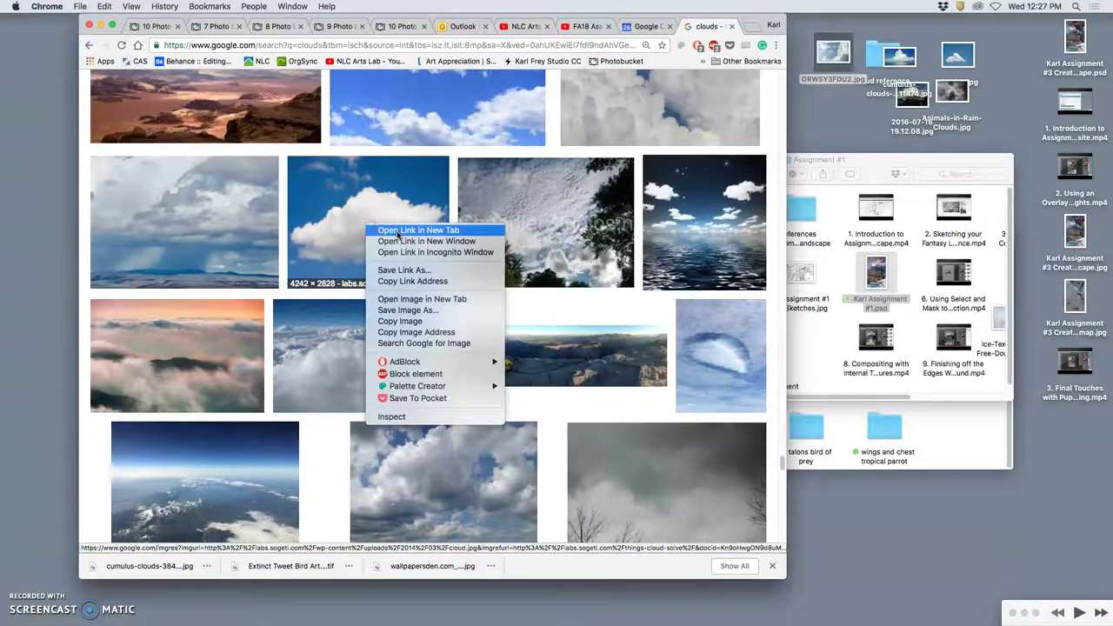
pyautogui.click(408, 226)
pyautogui.click(710, 28)
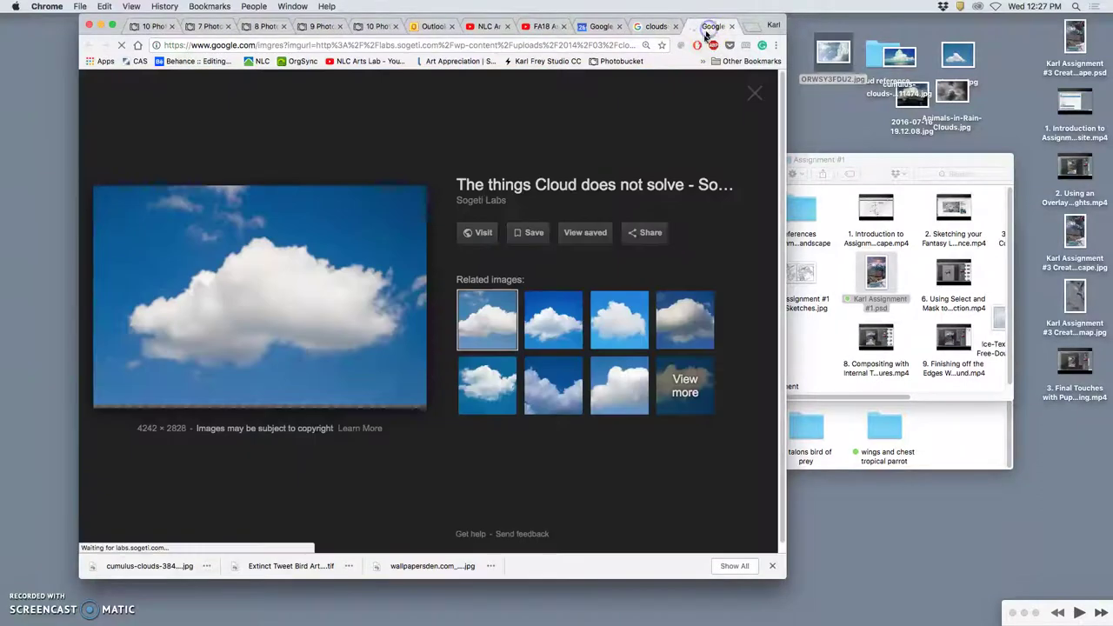
pyautogui.rightClick(278, 296)
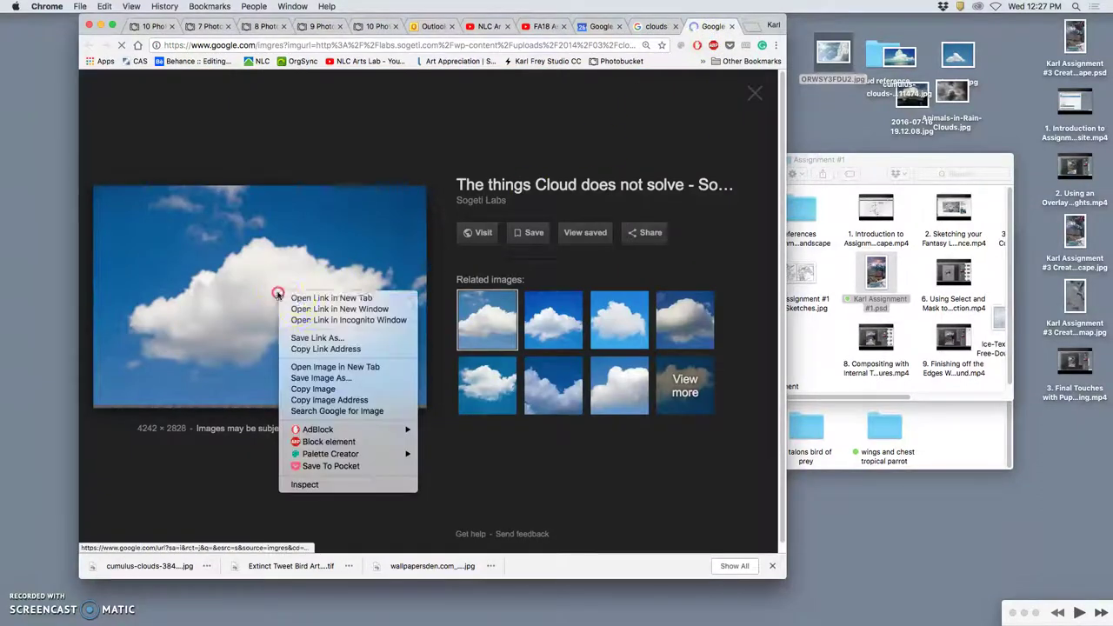
pyautogui.click(322, 365)
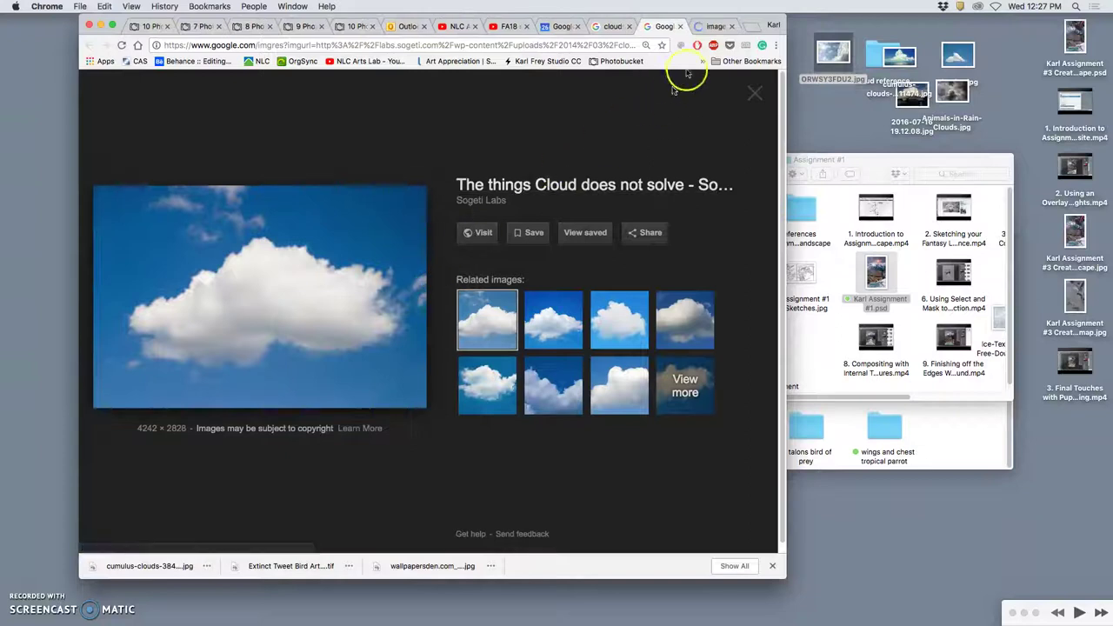
pyautogui.click(715, 26)
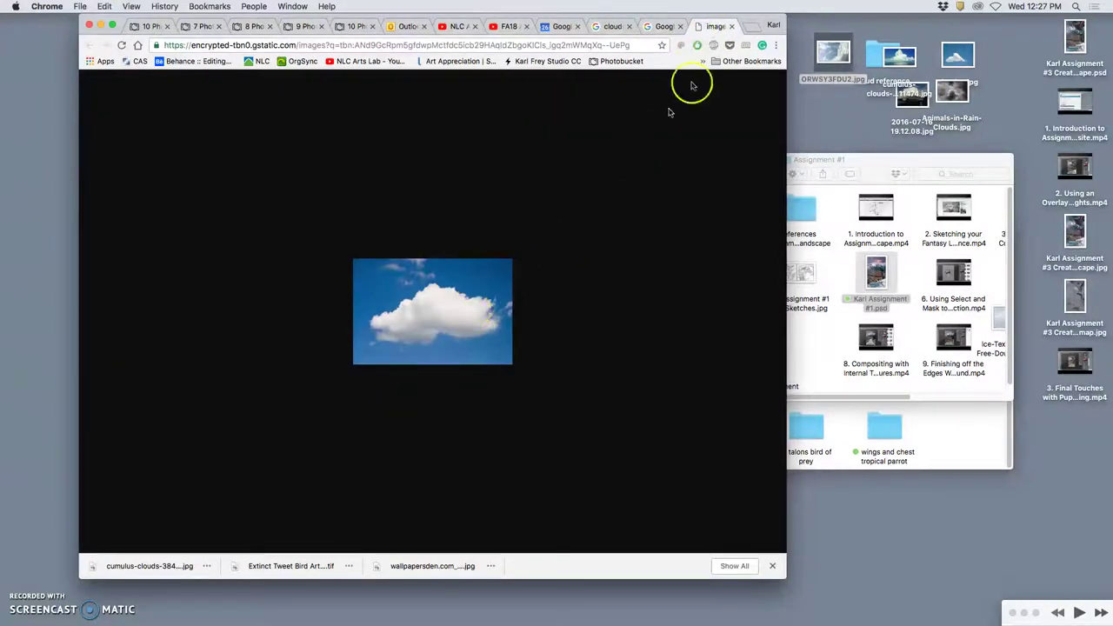
pyautogui.click(730, 26)
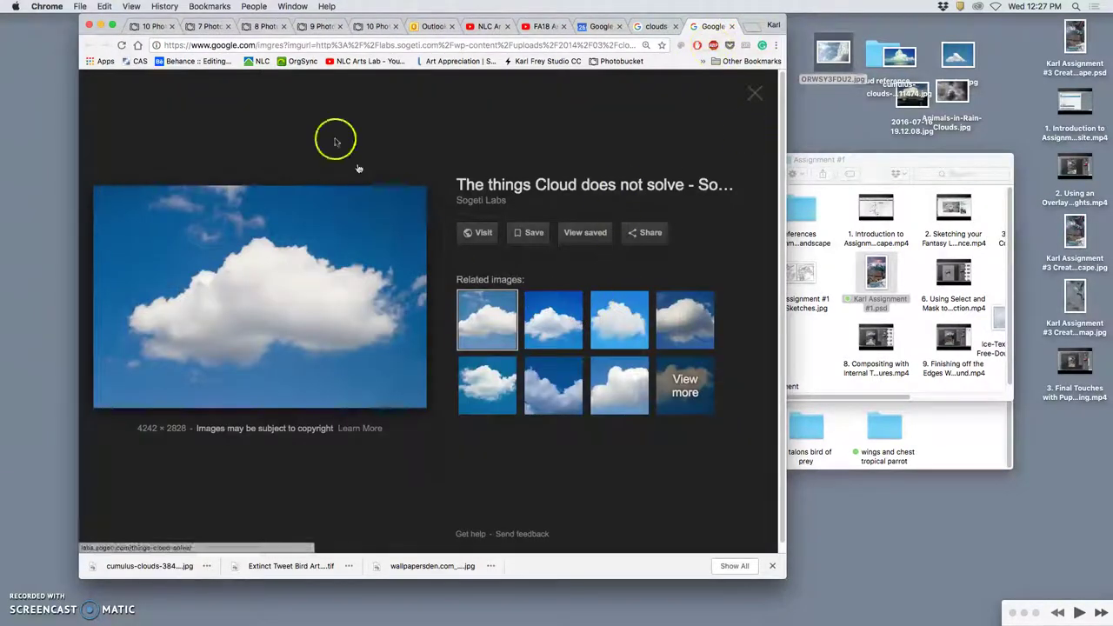
pyautogui.click(733, 26)
# Open another cloud thumbnail's preview, then the aerial cloud-sea photo's preview and full-size image.
pyautogui.scroll(-5, 460, 398)
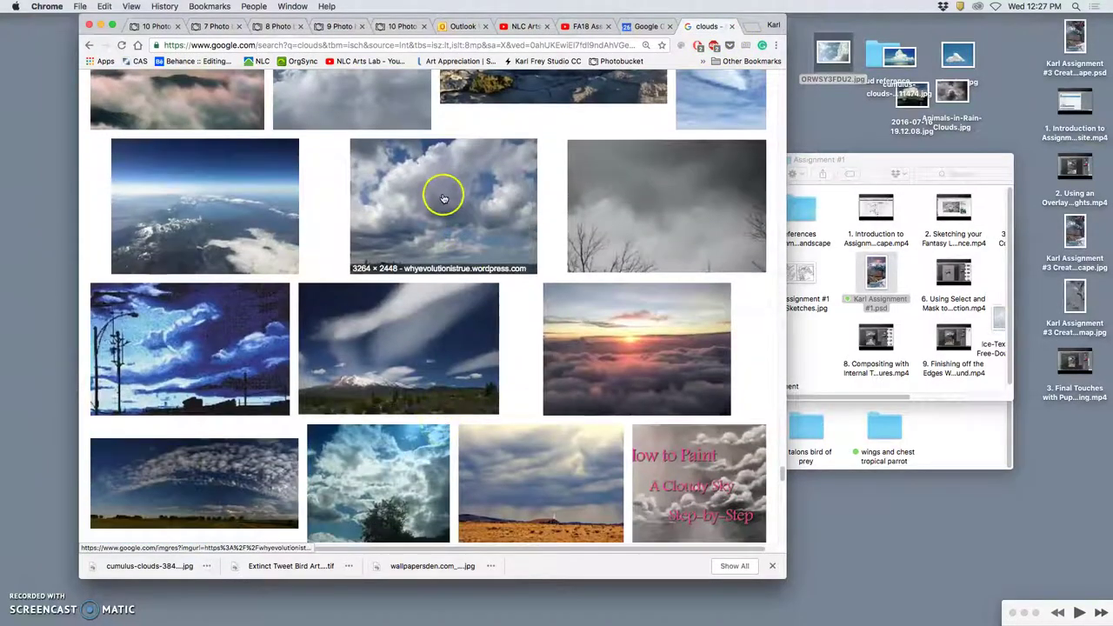
pyautogui.rightClick(443, 199)
pyautogui.click(469, 203)
pyautogui.scroll(3, 383, 140)
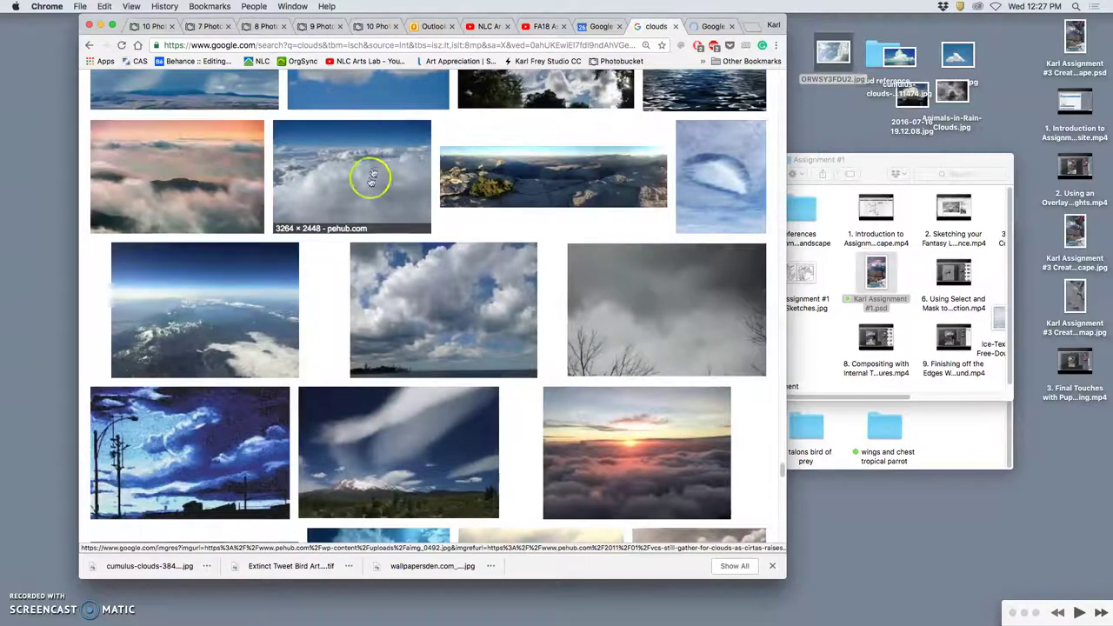
pyautogui.rightClick(369, 187)
pyautogui.click(406, 190)
pyautogui.click(713, 26)
pyautogui.rightClick(304, 270)
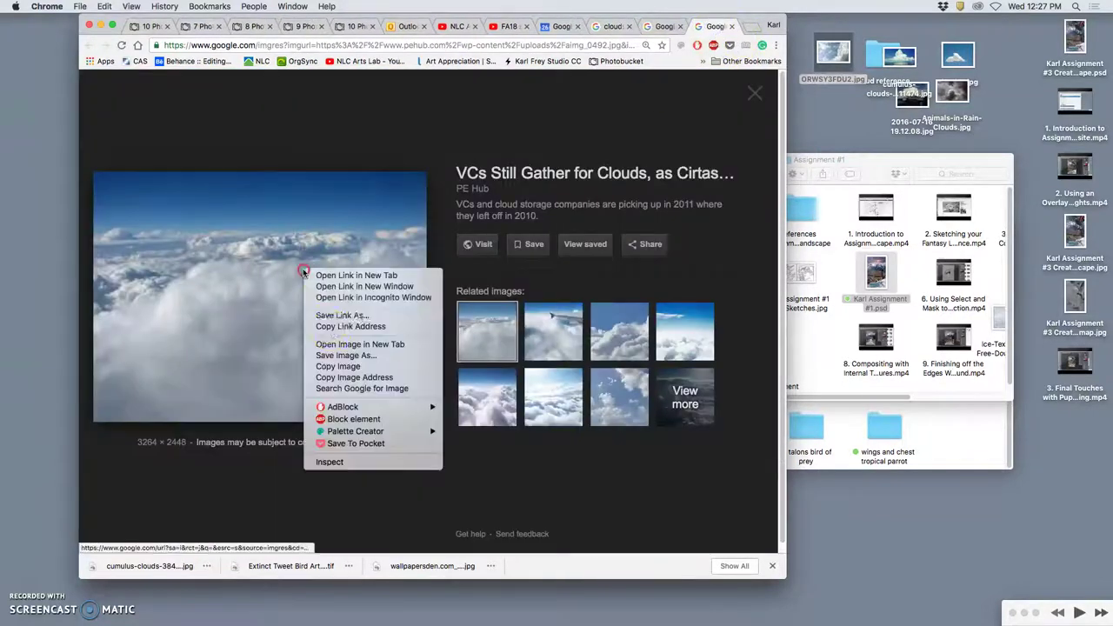
pyautogui.click(337, 346)
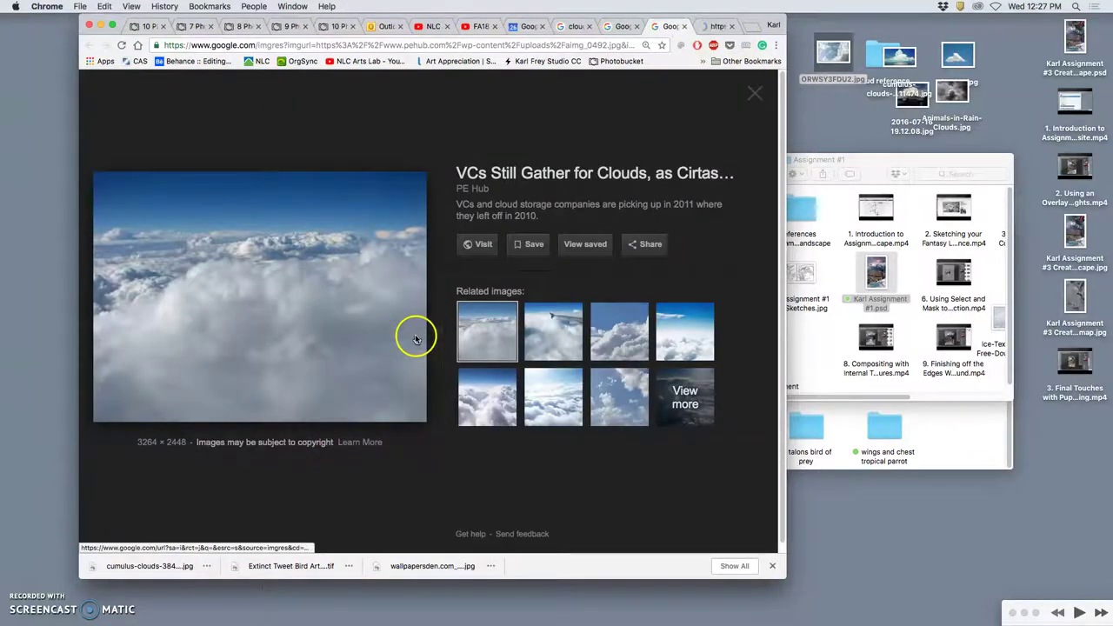
# Enlarge the full-size cloud photo and drag it onto the desktop as aimg_0492.jpg.
pyautogui.click(713, 26)
pyautogui.click(484, 258)
pyautogui.scroll(-3, 469, 330)
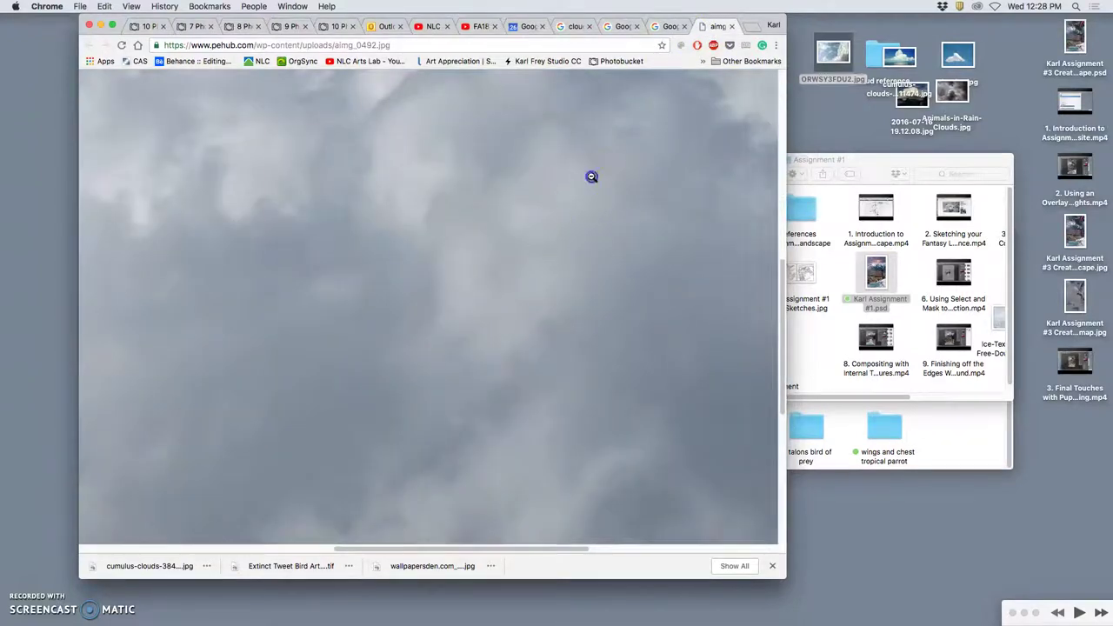
pyautogui.moveTo(847, 117); pyautogui.dragTo(848, 117)
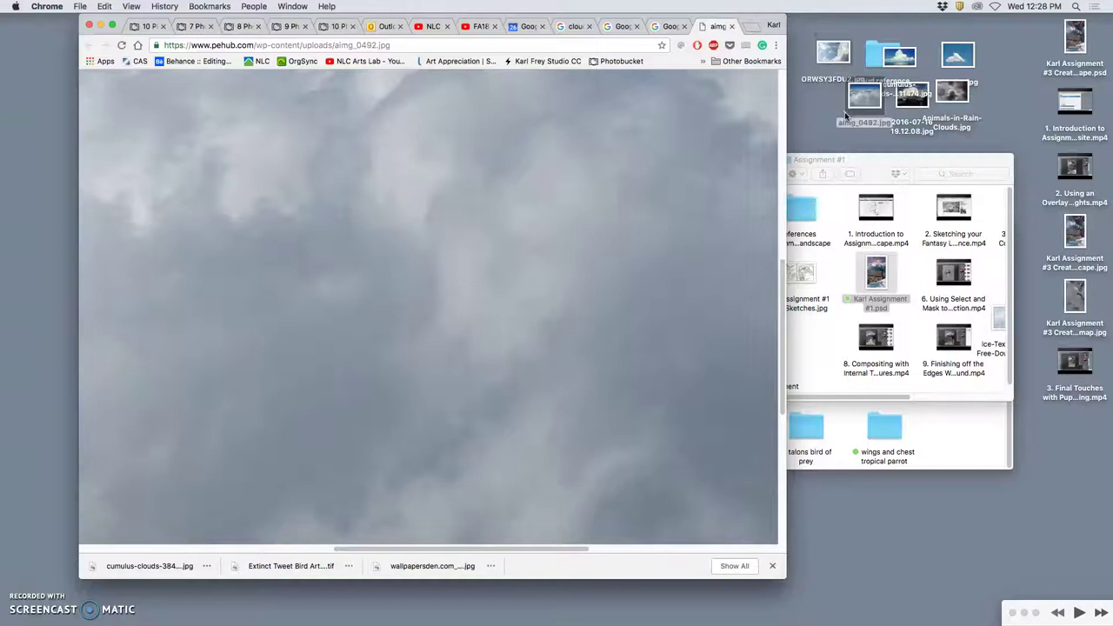
# Hide Chrome and open the Assignment #2 collaged creature .psd from Finder in Photoshop.
pyautogui.click(701, 74)
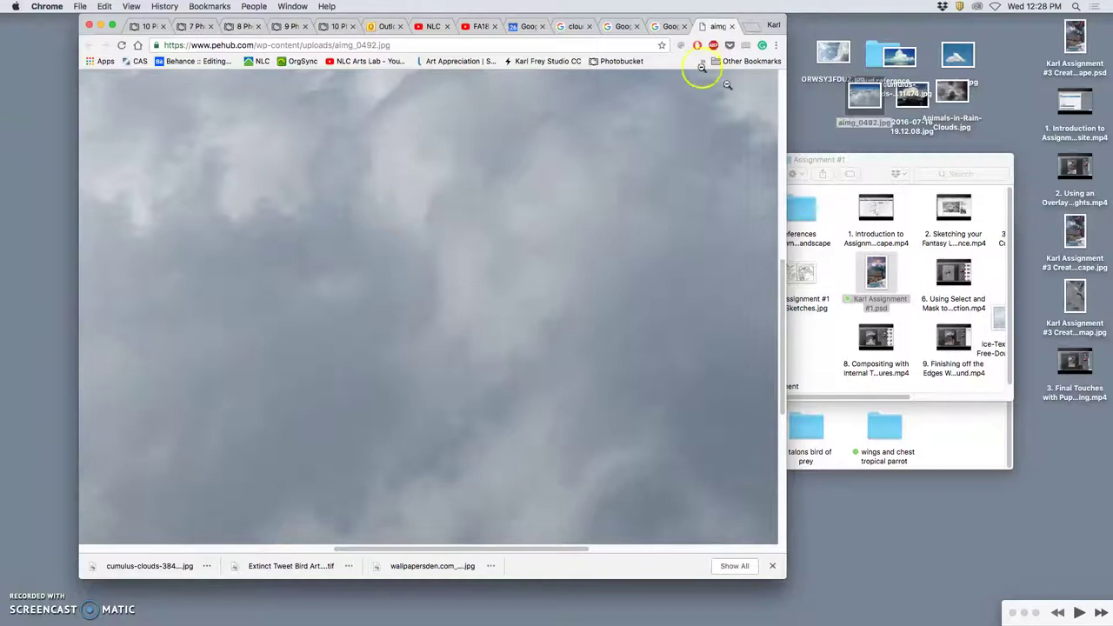
pyautogui.click(100, 25)
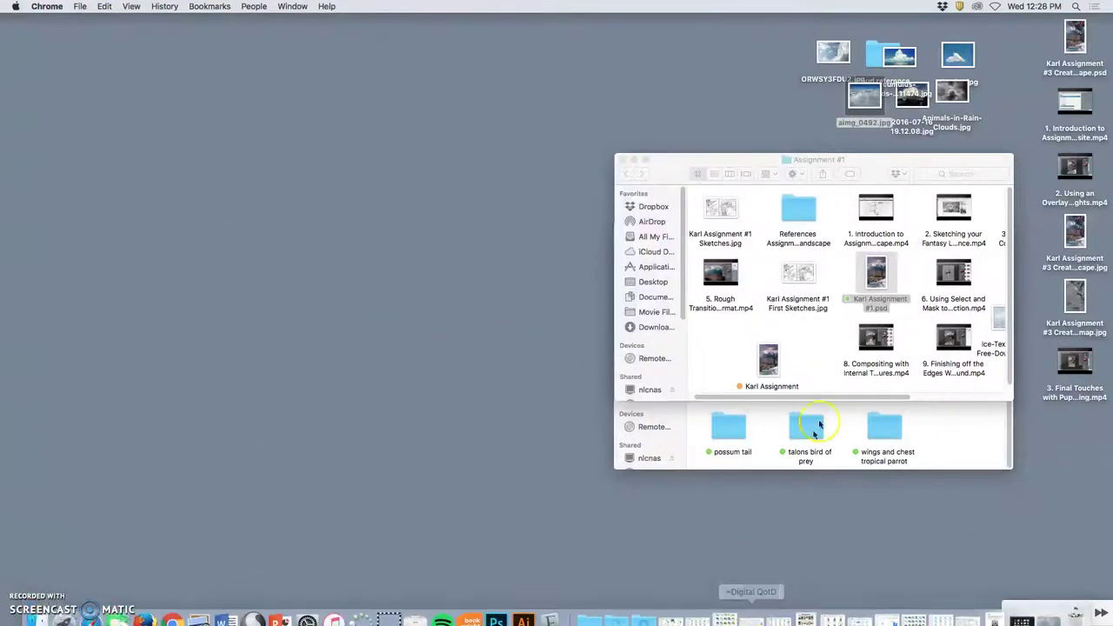
pyautogui.click(918, 420)
pyautogui.click(944, 328)
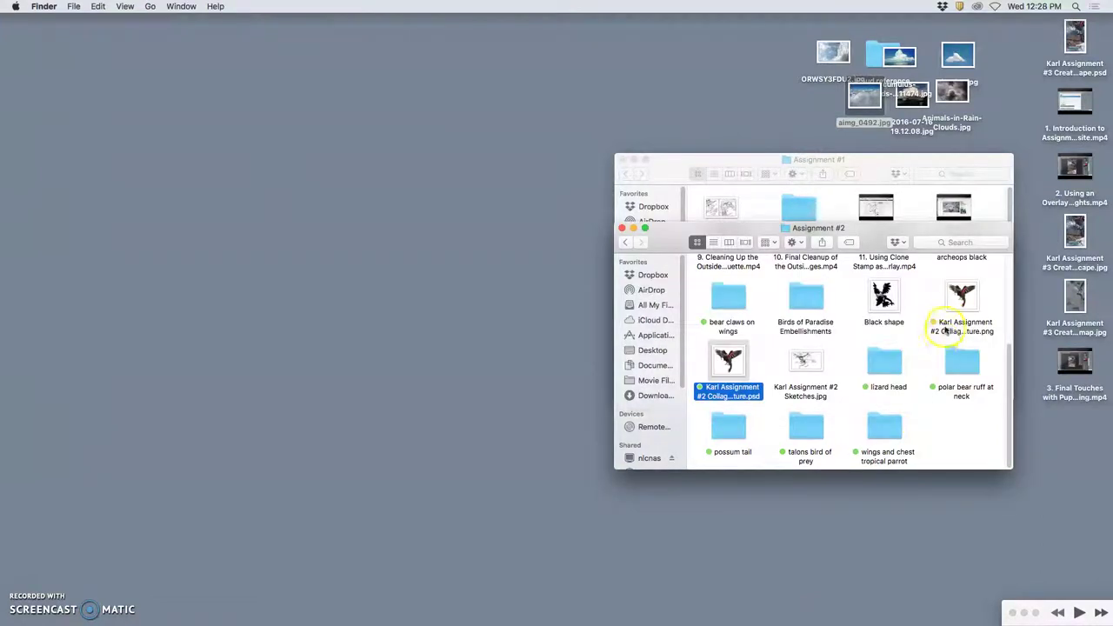
pyautogui.doubleClick(732, 364)
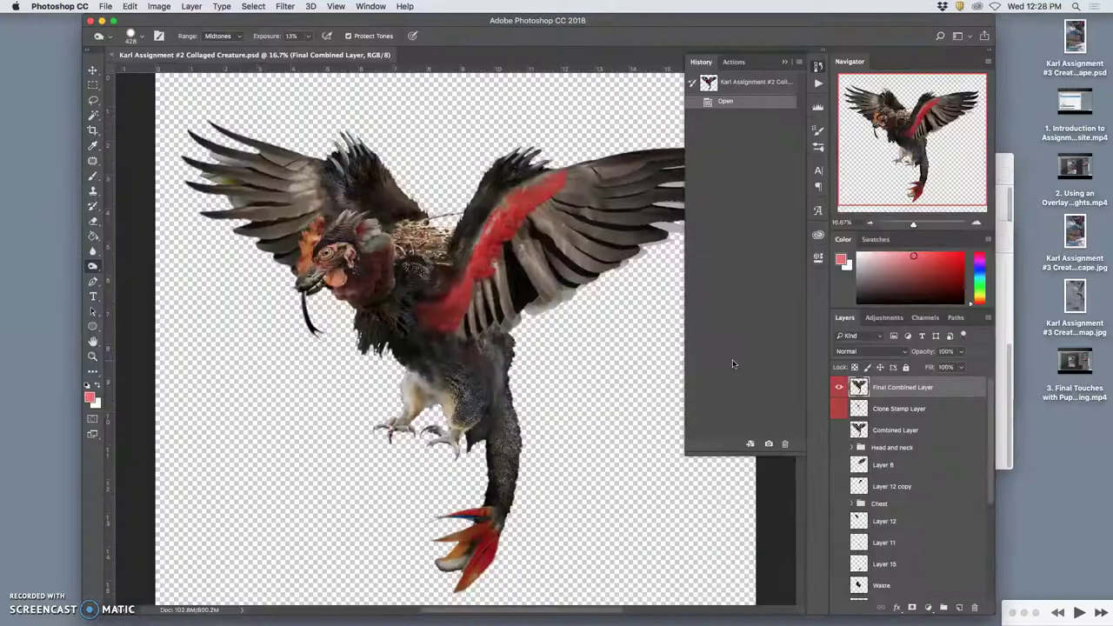
# Collapse History, select Clone Stamp Layer through Layer 1, and merge them with Cmd+E.
pyautogui.click(708, 335)
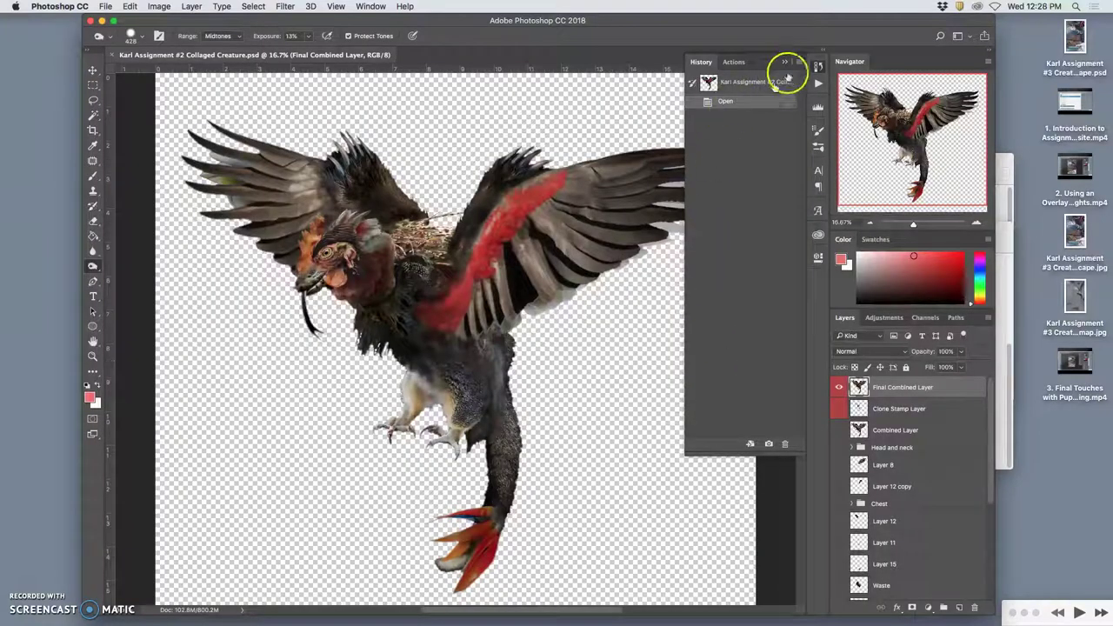
pyautogui.click(785, 63)
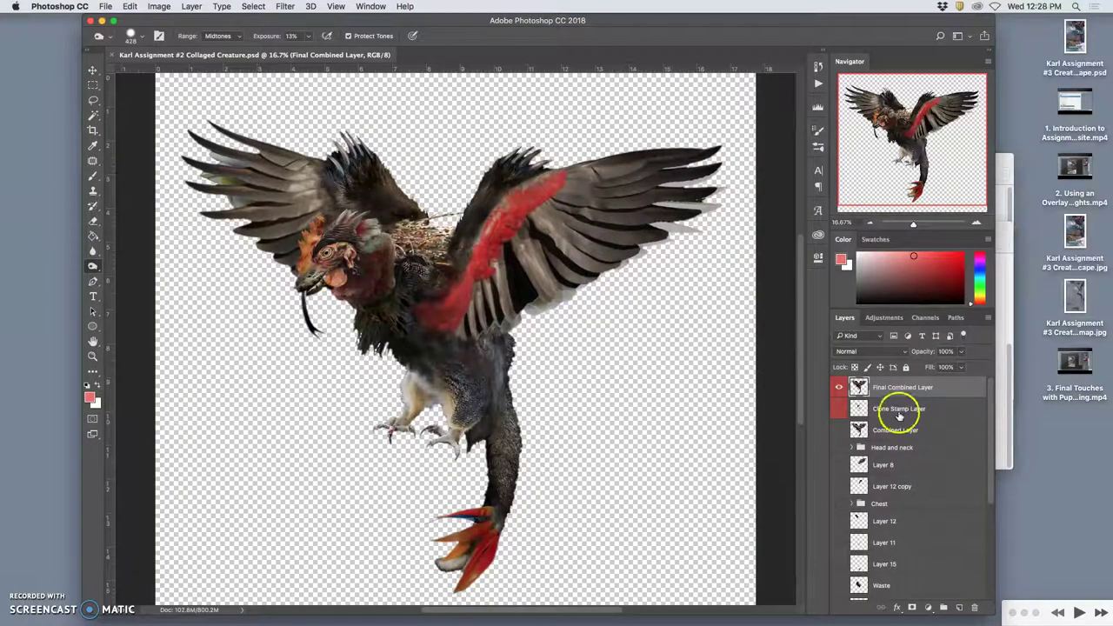
pyautogui.click(894, 409)
pyautogui.scroll(-5, 913, 469)
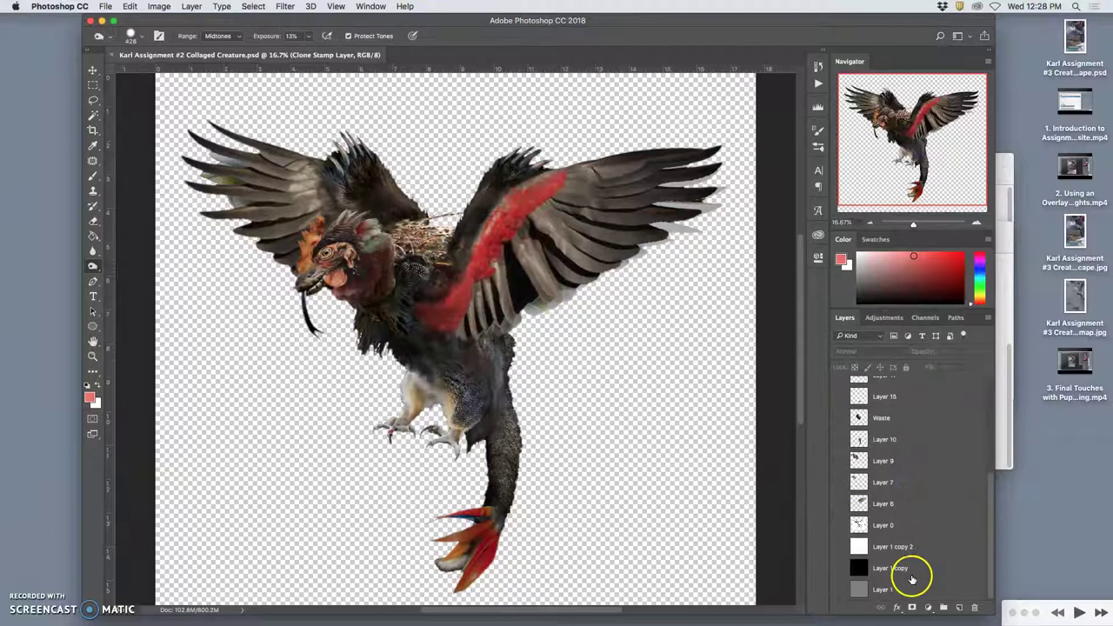
pyautogui.keyDown('shift'); pyautogui.click(904, 589); pyautogui.keyUp('shift')
pyautogui.press('super+e')
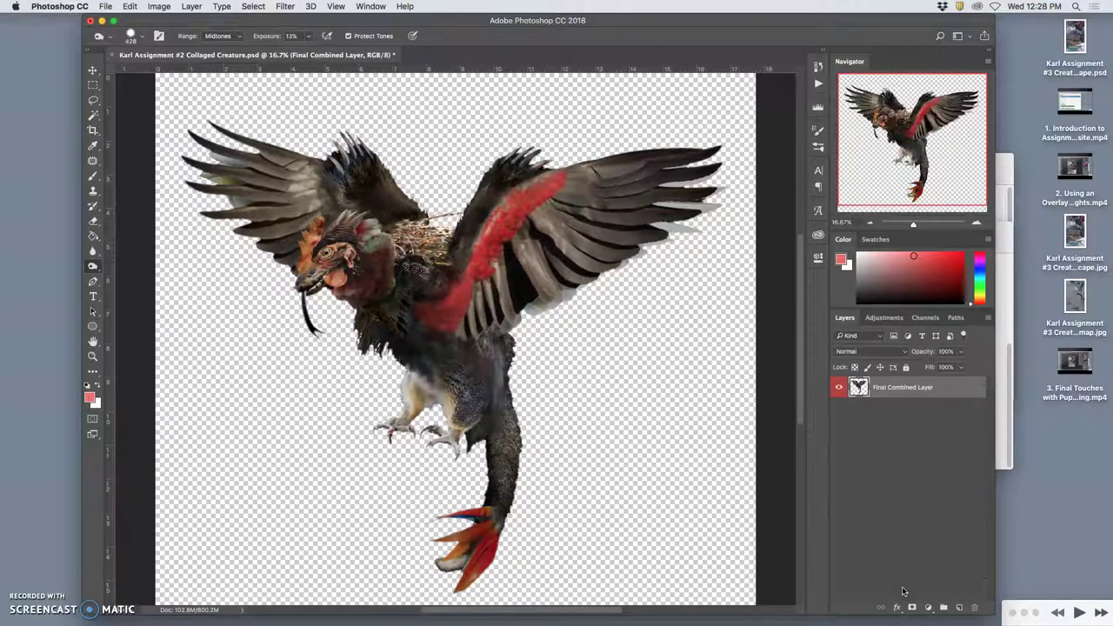
pyautogui.click(840, 387)
pyautogui.click(840, 387)
pyautogui.press('super+minus')
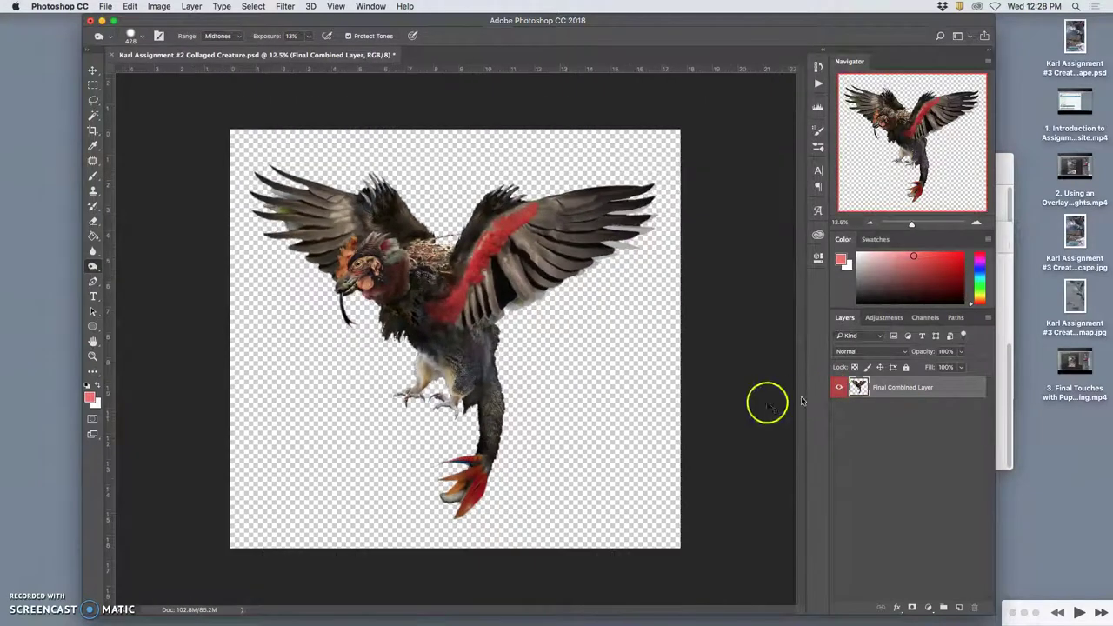
# In Canvas Size, set width 16 and height 20 inches, proceeding past the clipping warning.
pyautogui.click(159, 7)
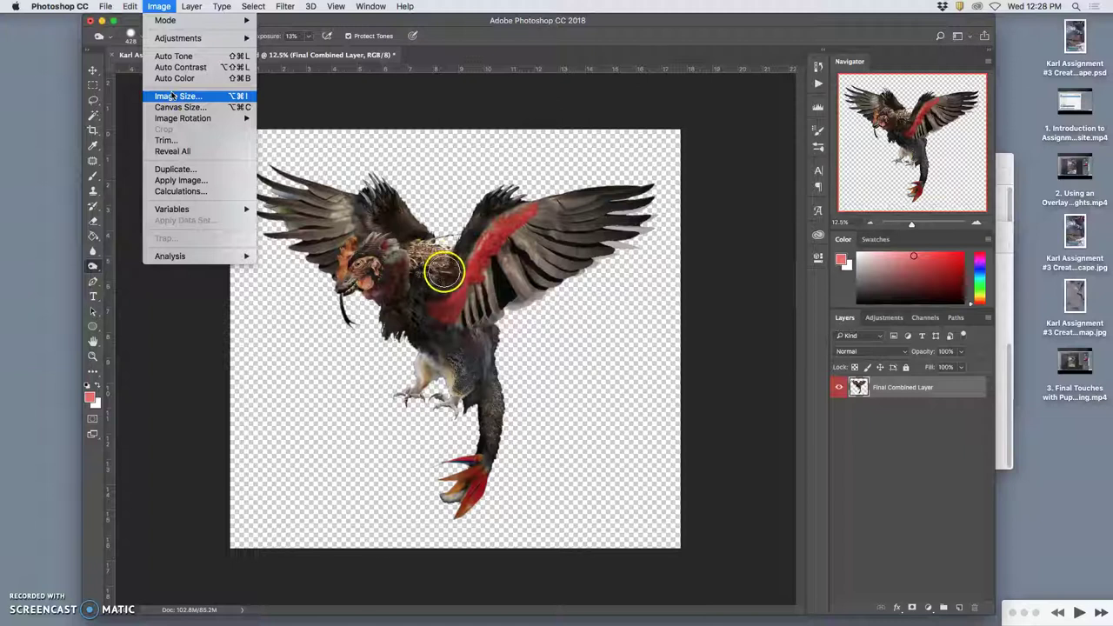
pyautogui.click(178, 107)
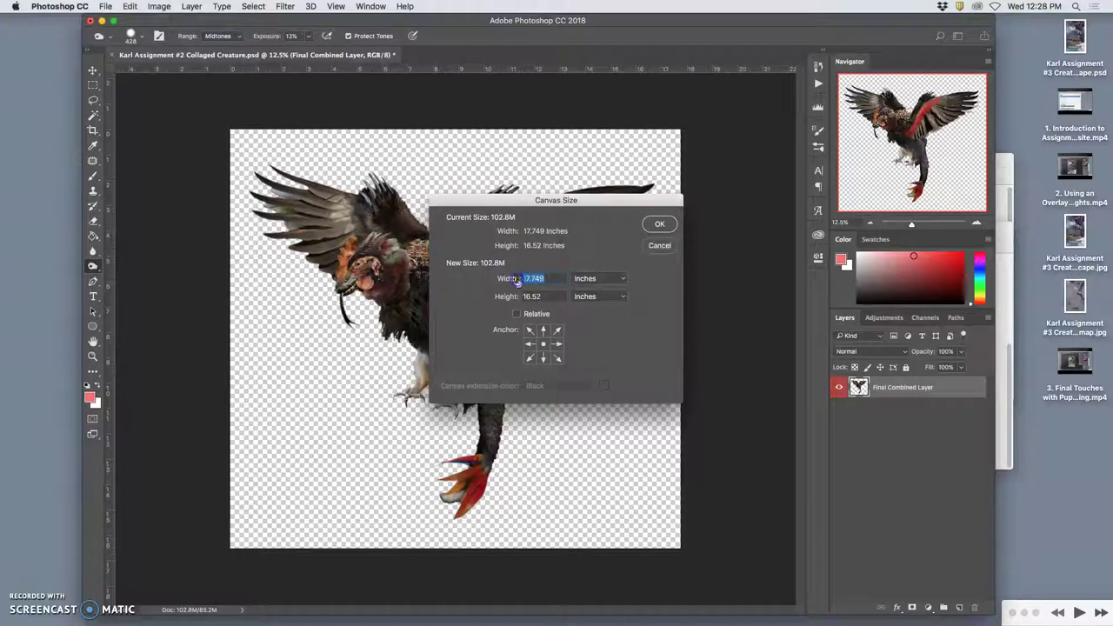
pyautogui.write('19')
pyautogui.press('Tab')
pyautogui.write('20')
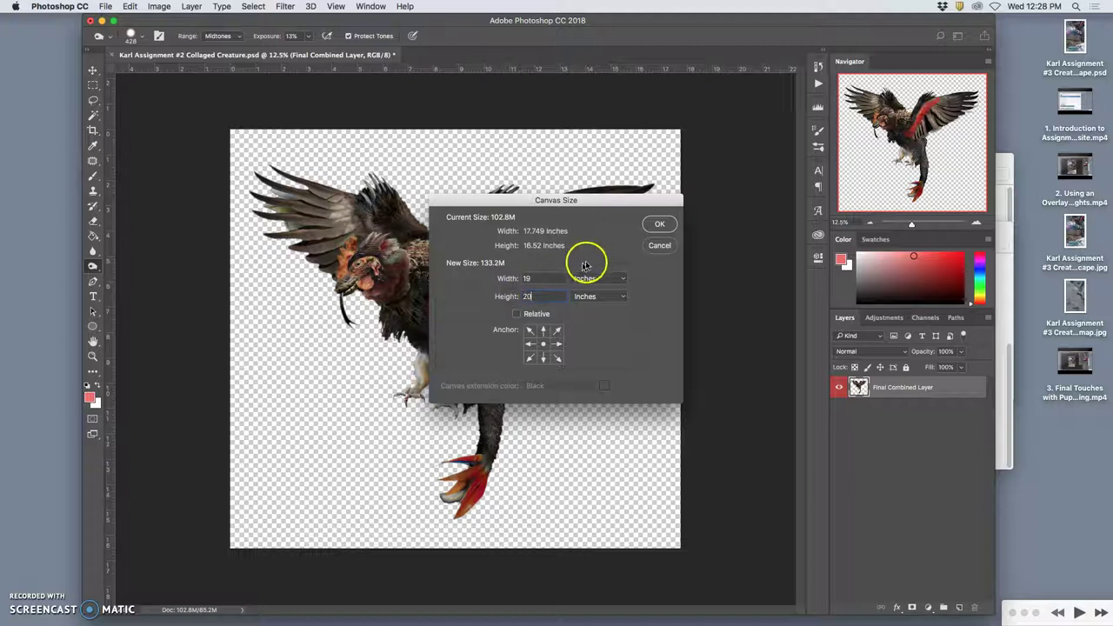
pyautogui.click(525, 278)
pyautogui.write('16')
pyautogui.press('Tab')
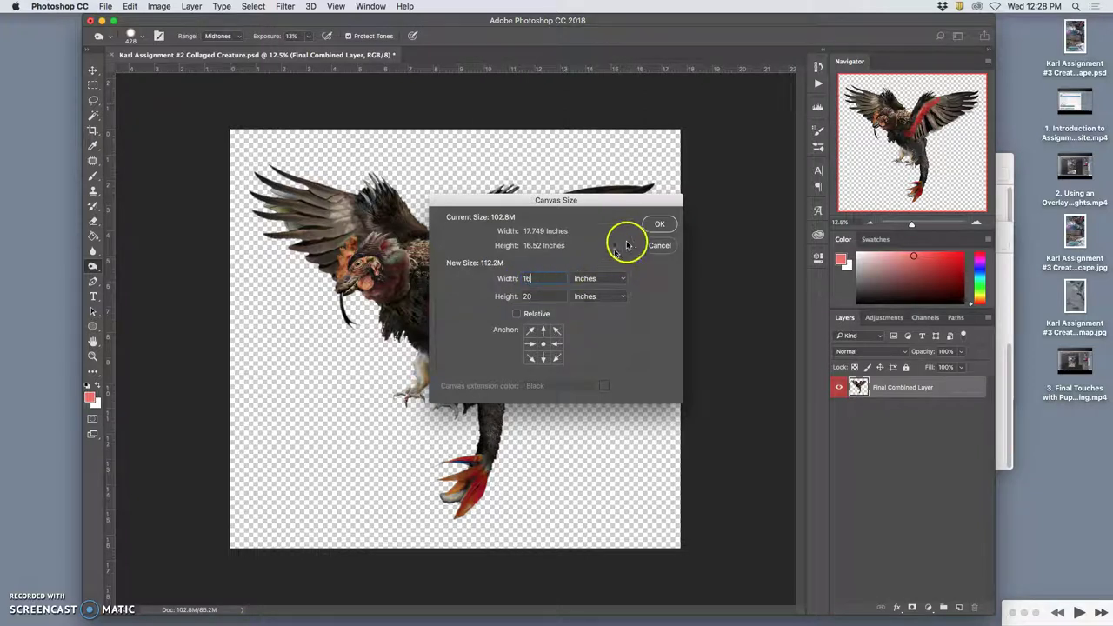
pyautogui.click(659, 224)
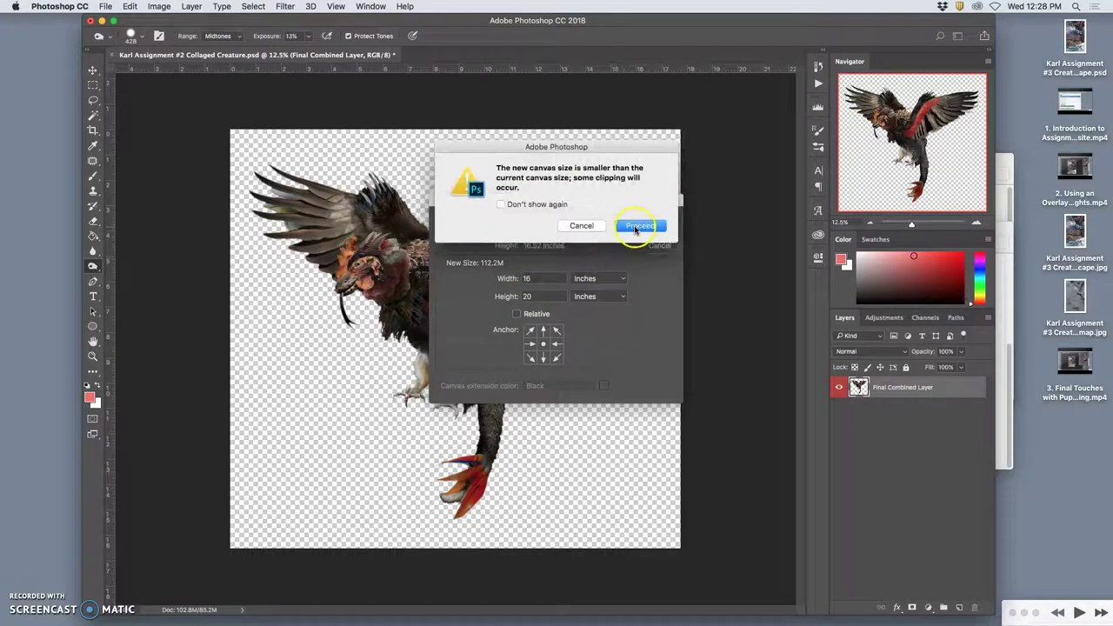
pyautogui.click(639, 227)
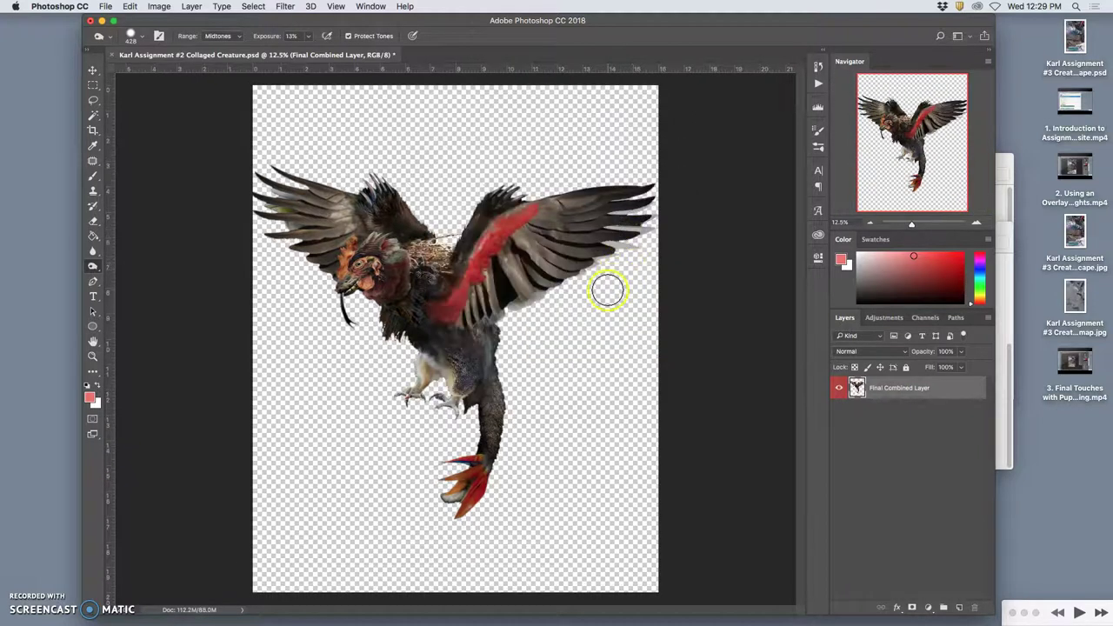
# Scale the creature down with Free Transform.
pyautogui.press('super+minus')
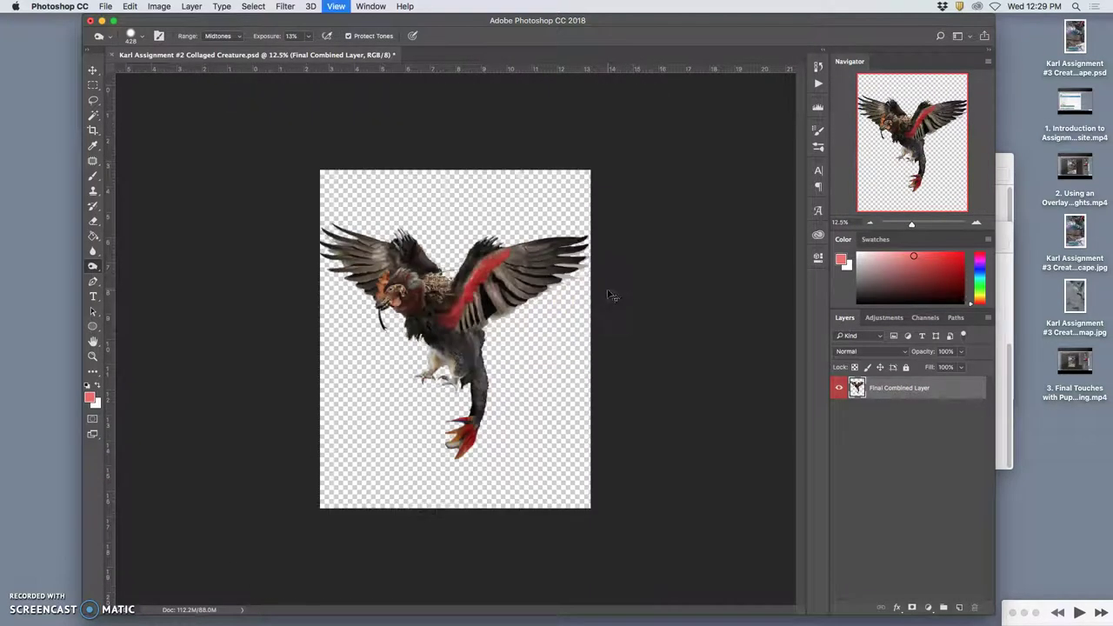
pyautogui.press('super+t')
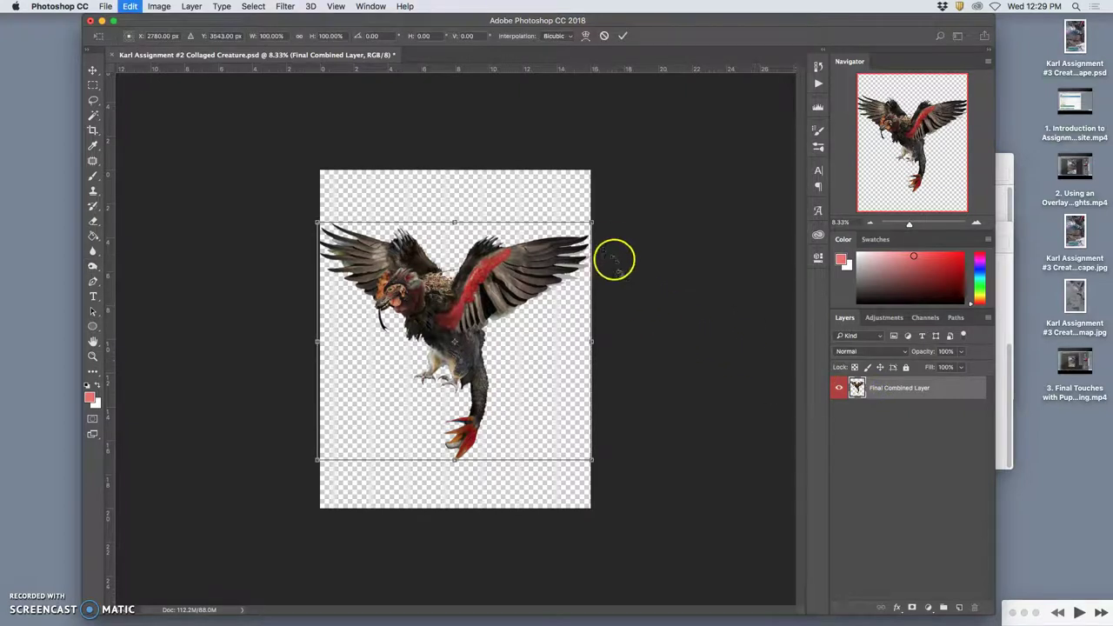
pyautogui.moveTo(589, 224); pyautogui.dragTo(527, 246)
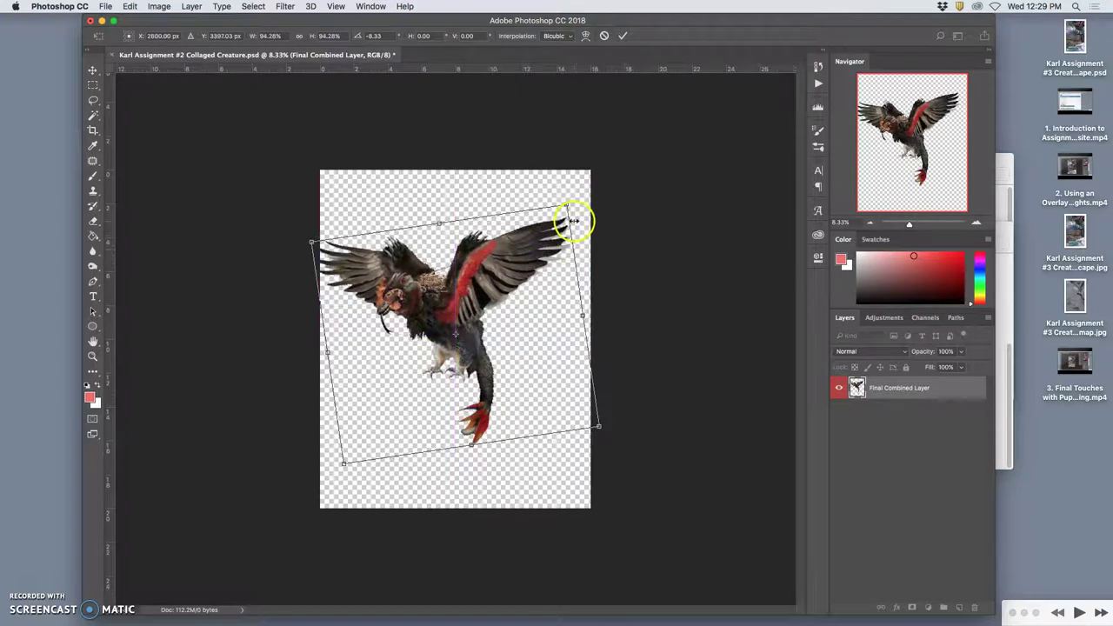
pyautogui.press('Return')
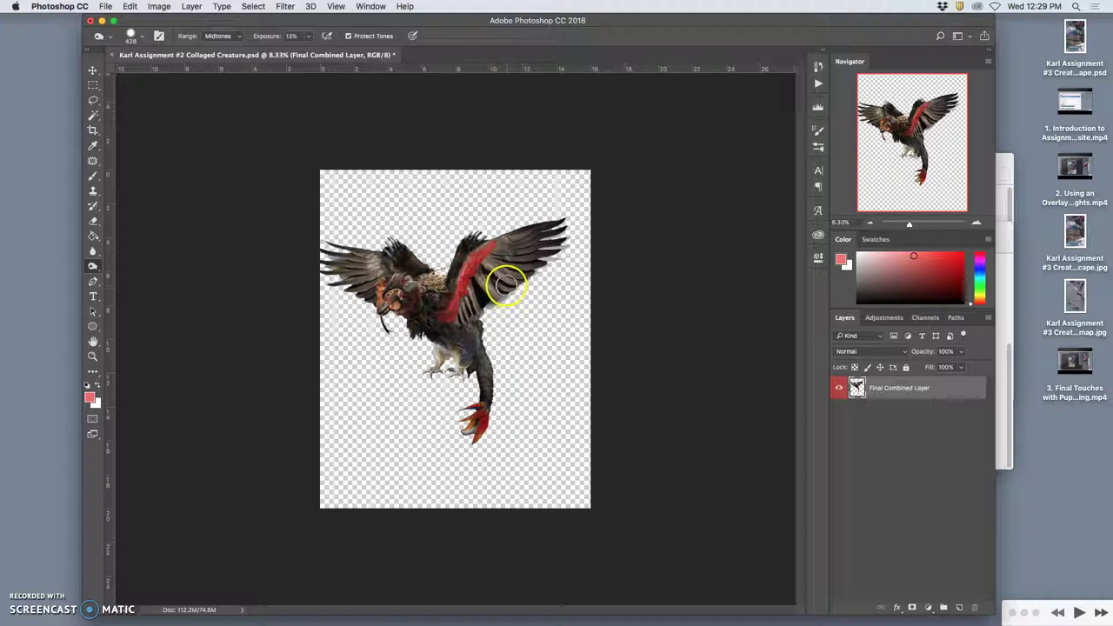
# Shrink the creature further, centre it on the canvas, and rotate it about -6°.
pyautogui.hotkey('ctrl', 't')
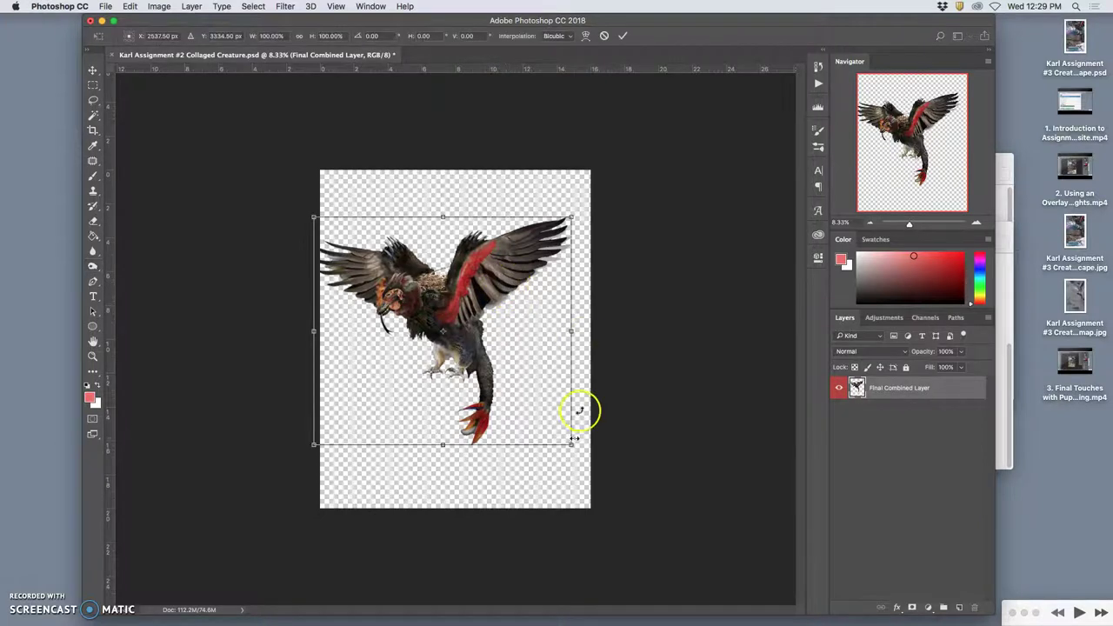
pyautogui.moveTo(571, 445); pyautogui.dragTo(550, 427)
pyautogui.moveTo(455, 324); pyautogui.dragTo(479, 324)
pyautogui.moveTo(576, 198); pyautogui.dragTo(562, 186)
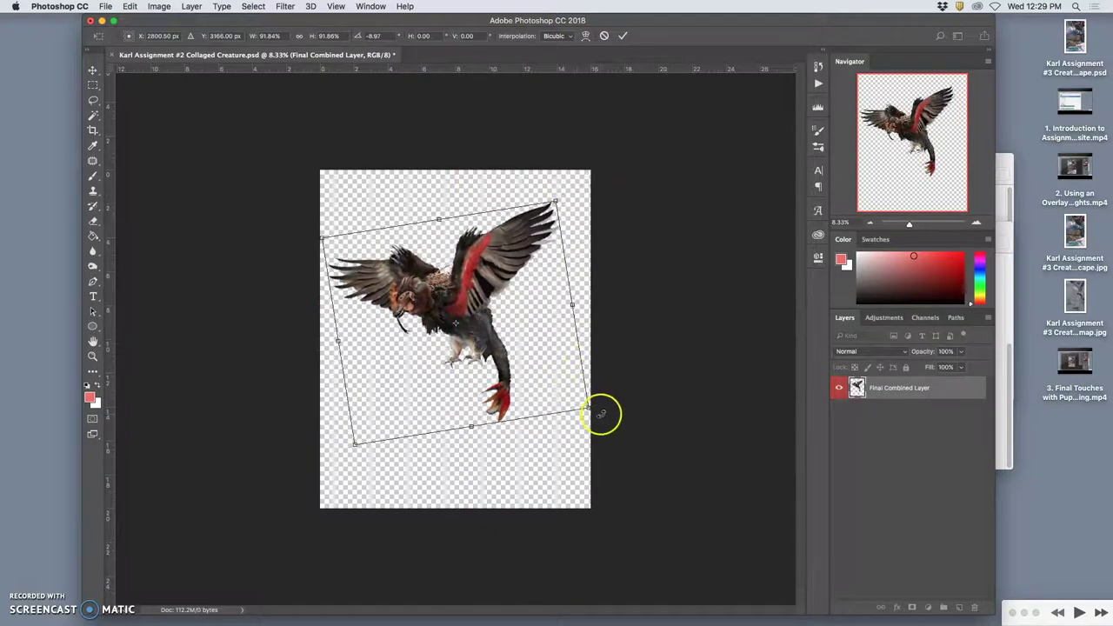
pyautogui.moveTo(604, 409); pyautogui.dragTo(594, 420)
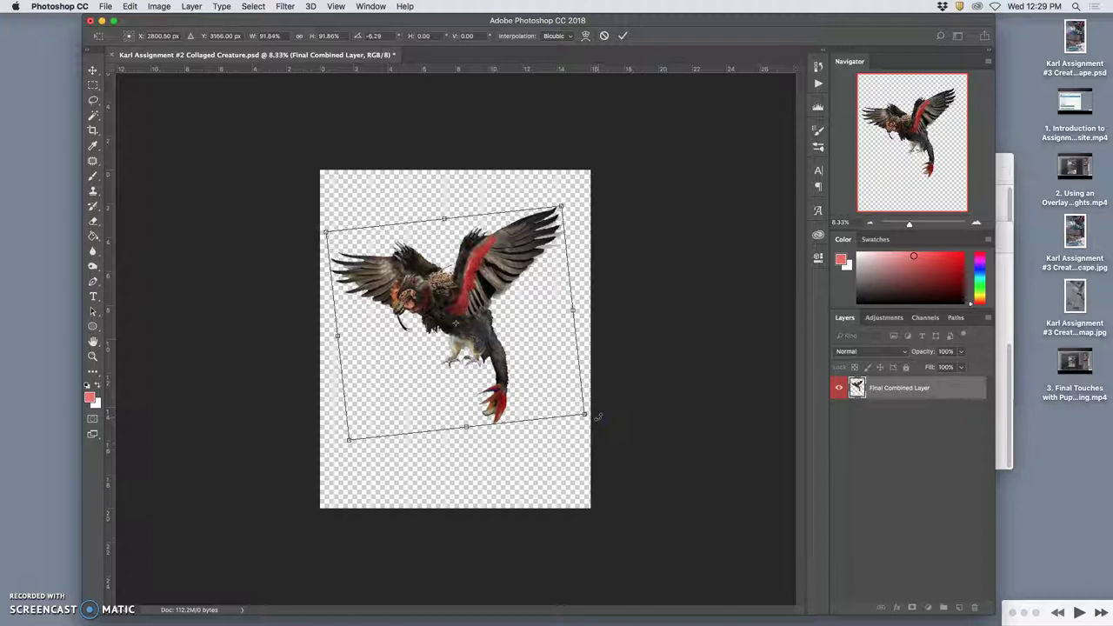
pyautogui.press('Return')
pyautogui.press('o')
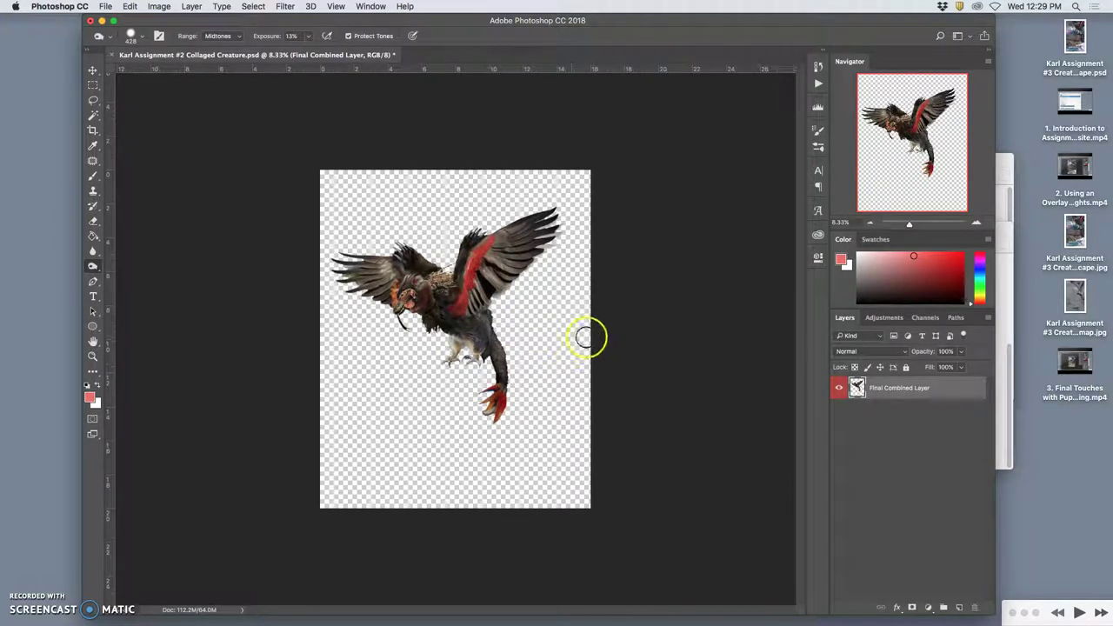
# Start Puppet Warp, pin both wingtips and the head, and bend the wings.
pyautogui.click(129, 6)
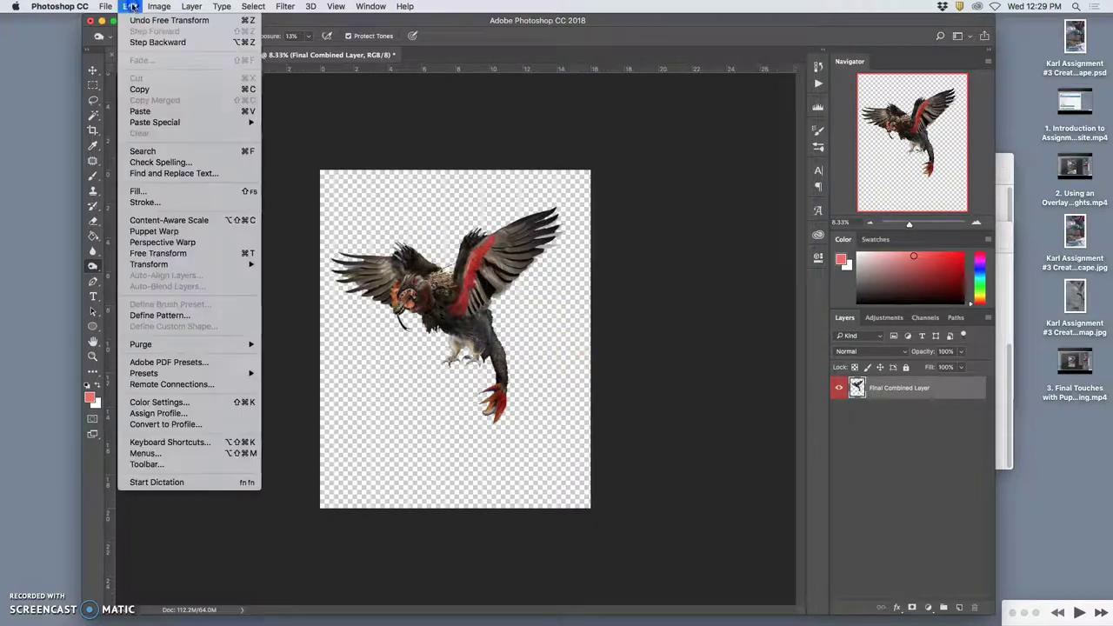
pyautogui.click(150, 235)
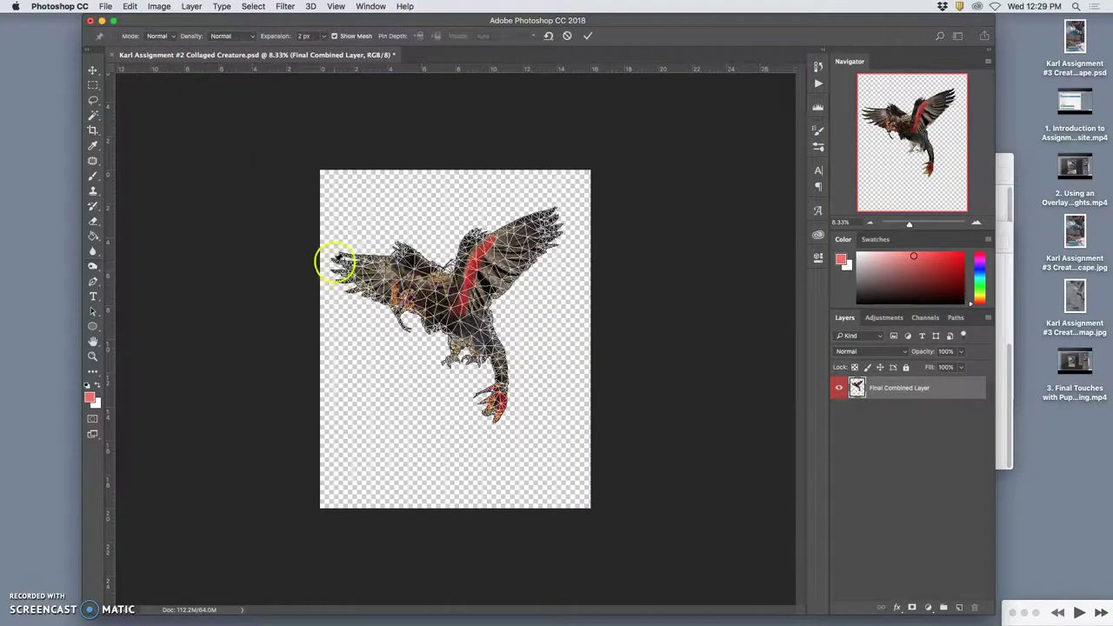
pyautogui.click(338, 261)
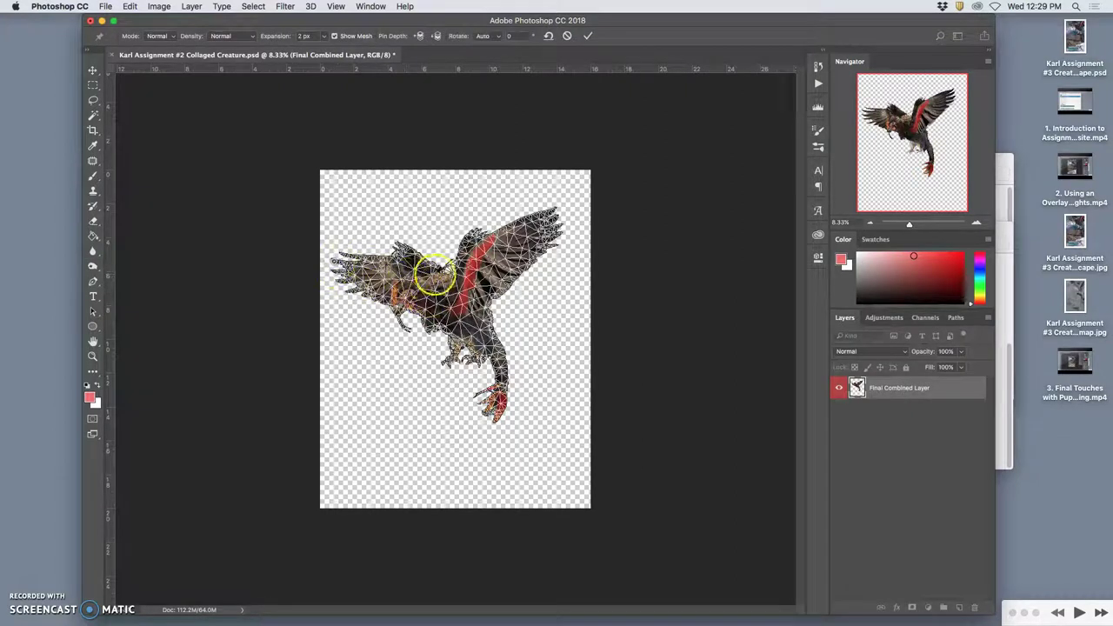
pyautogui.click(444, 274)
pyautogui.click(540, 220)
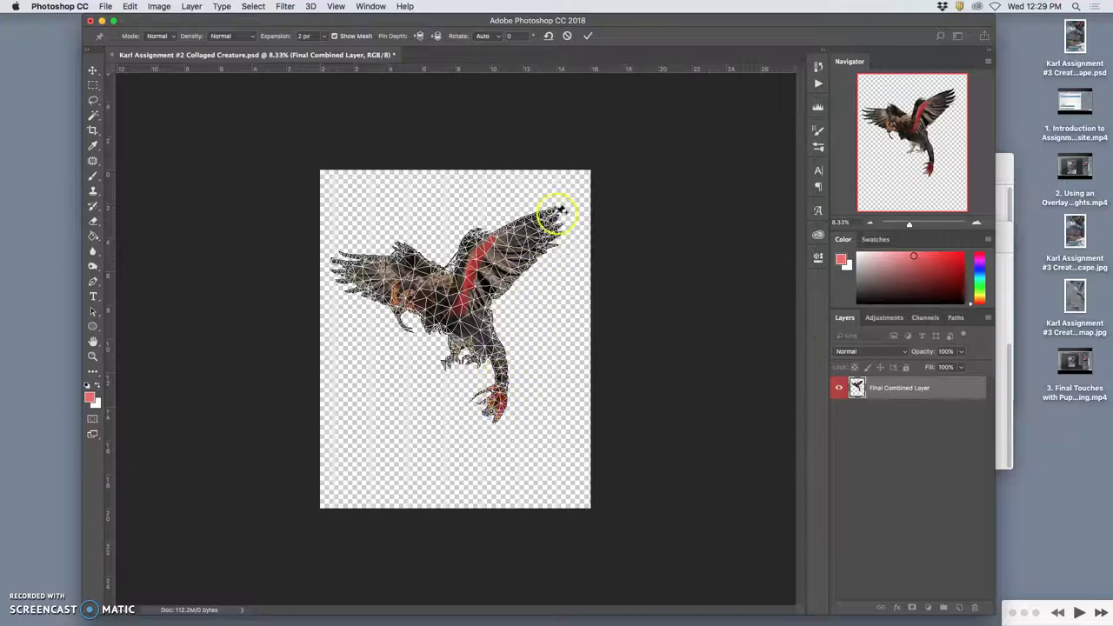
pyautogui.moveTo(562, 215); pyautogui.dragTo(566, 228)
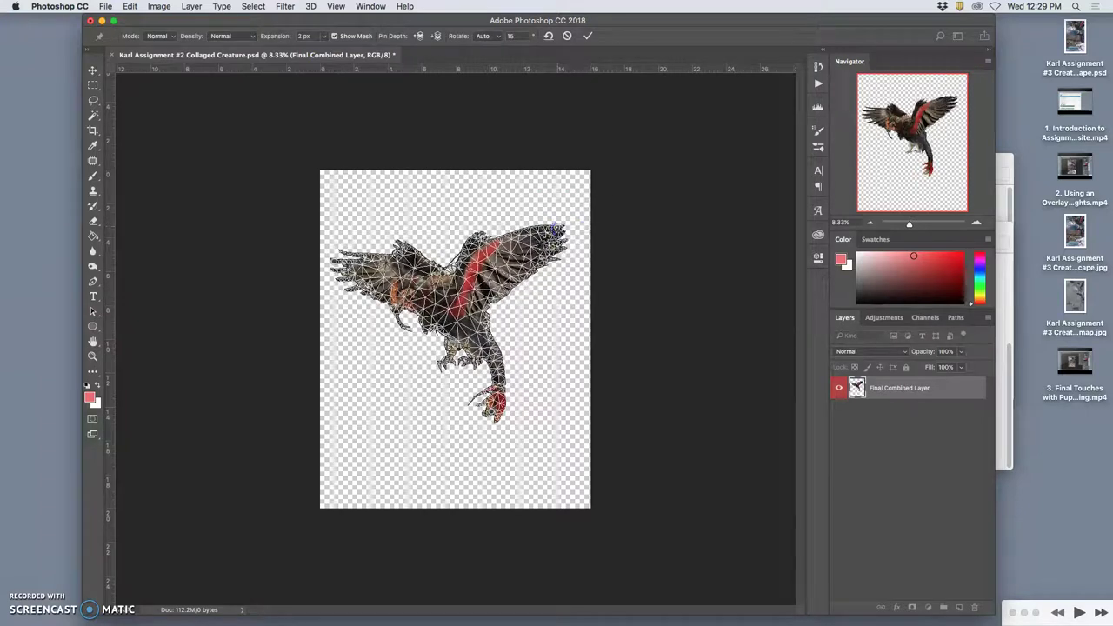
pyautogui.moveTo(336, 265); pyautogui.dragTo(338, 276)
pyautogui.click(461, 370)
# Bend the leg upward, rotate the foot pin inward, and commit the warp.
pyautogui.moveTo(491, 410); pyautogui.dragTo(484, 399)
pyautogui.click(500, 352)
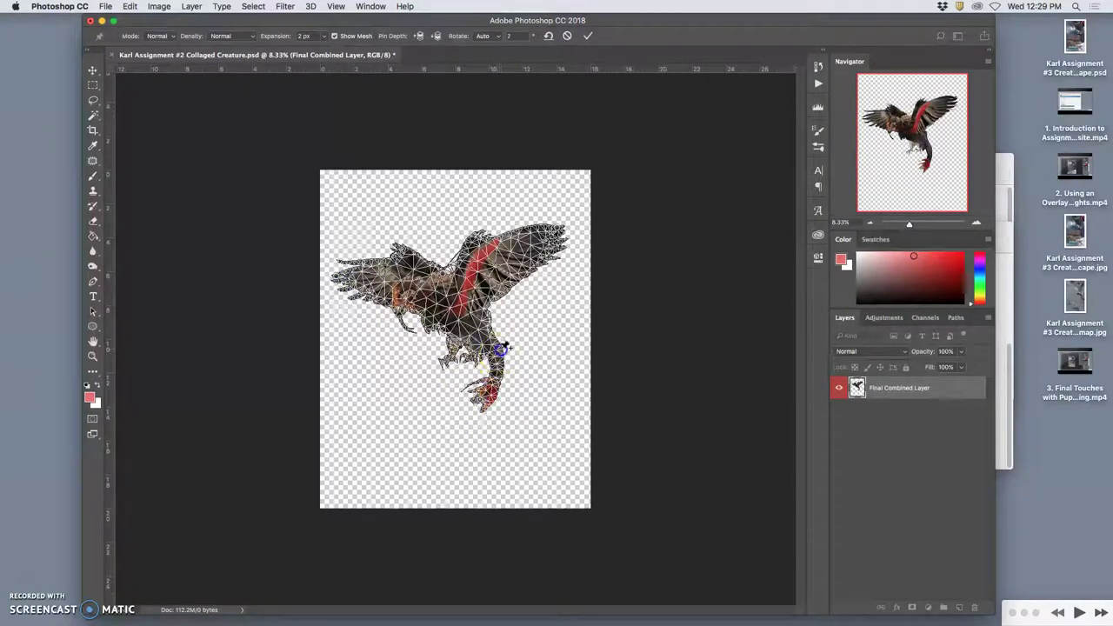
pyautogui.moveTo(503, 348); pyautogui.dragTo(493, 293)
pyautogui.click(481, 399)
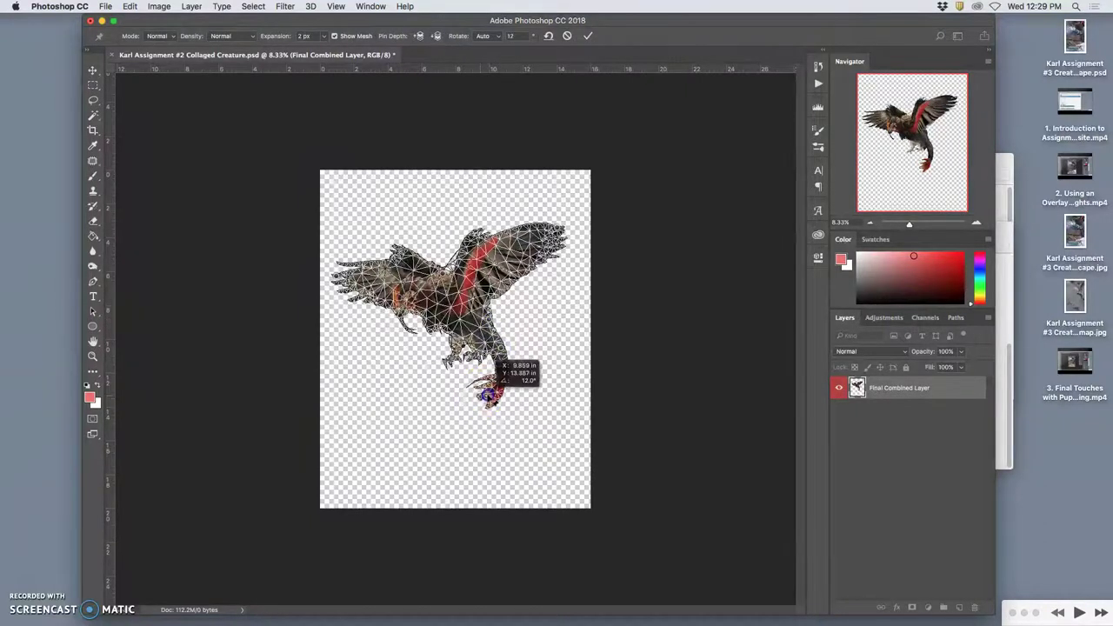
pyautogui.moveTo(477, 398); pyautogui.dragTo(480, 395)
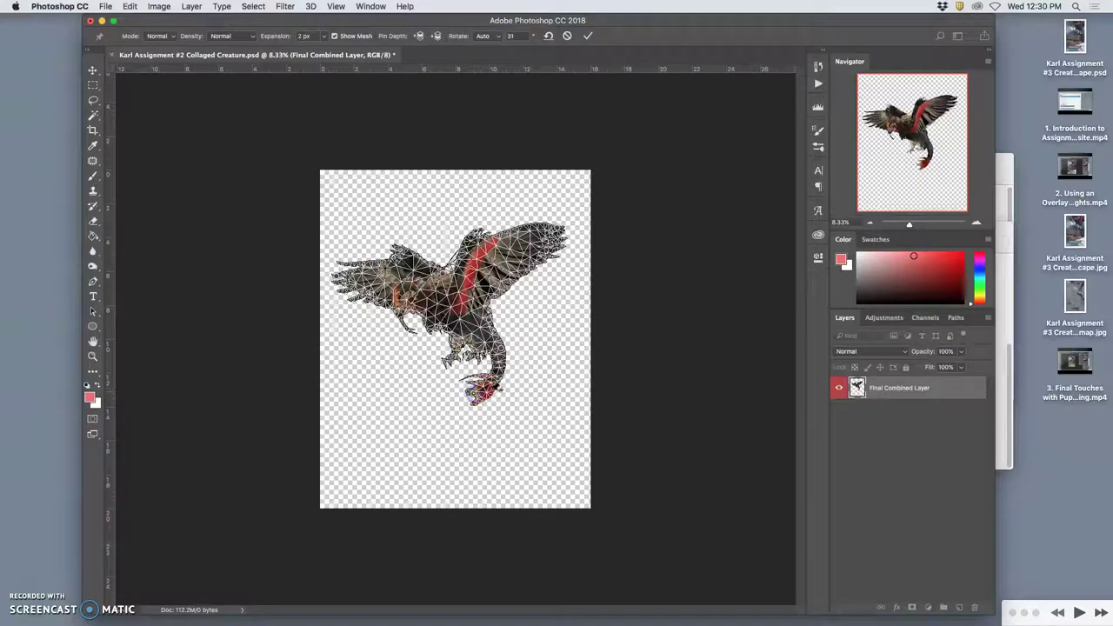
pyautogui.click(521, 378)
pyautogui.press('Return')
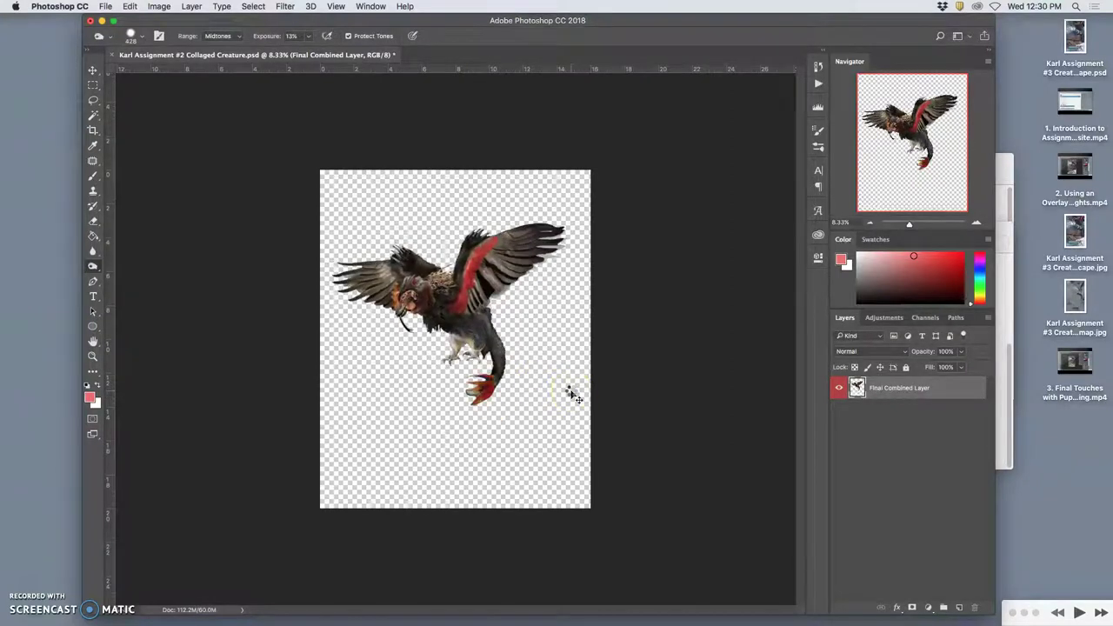
# Duplicate the creature, shrink the copy into the bottom-left corner, and move Final Combined Layer above it.
pyautogui.press('super+z')
pyautogui.press('super+z')
pyautogui.click(731, 402)
pyautogui.press('super+j')
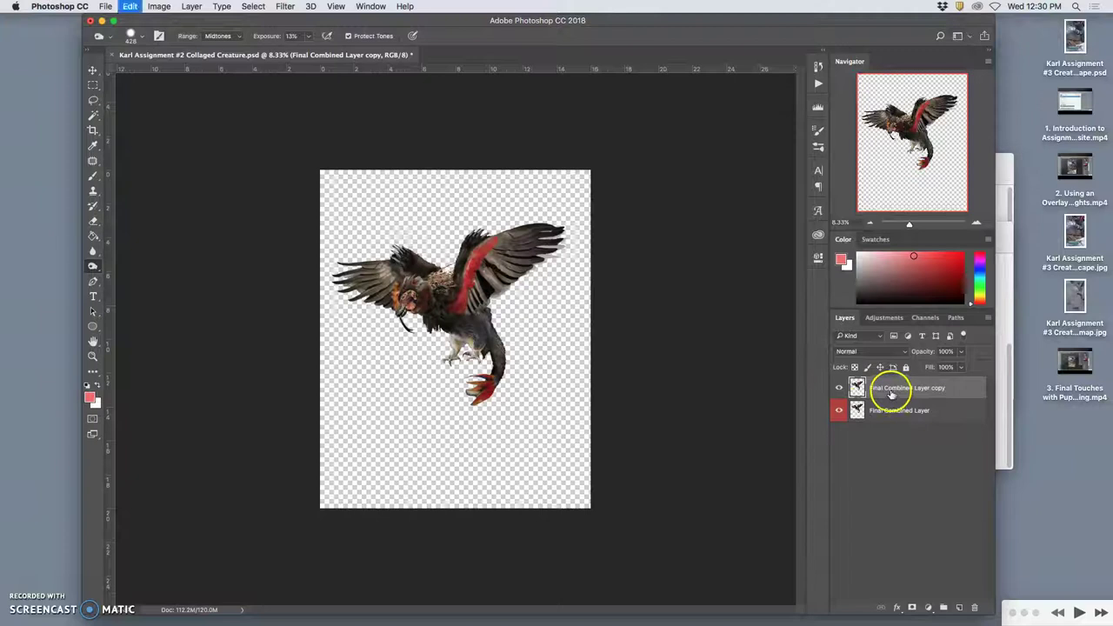
pyautogui.press('super+t')
pyautogui.moveTo(565, 223); pyautogui.dragTo(383, 449)
pyautogui.press('Return')
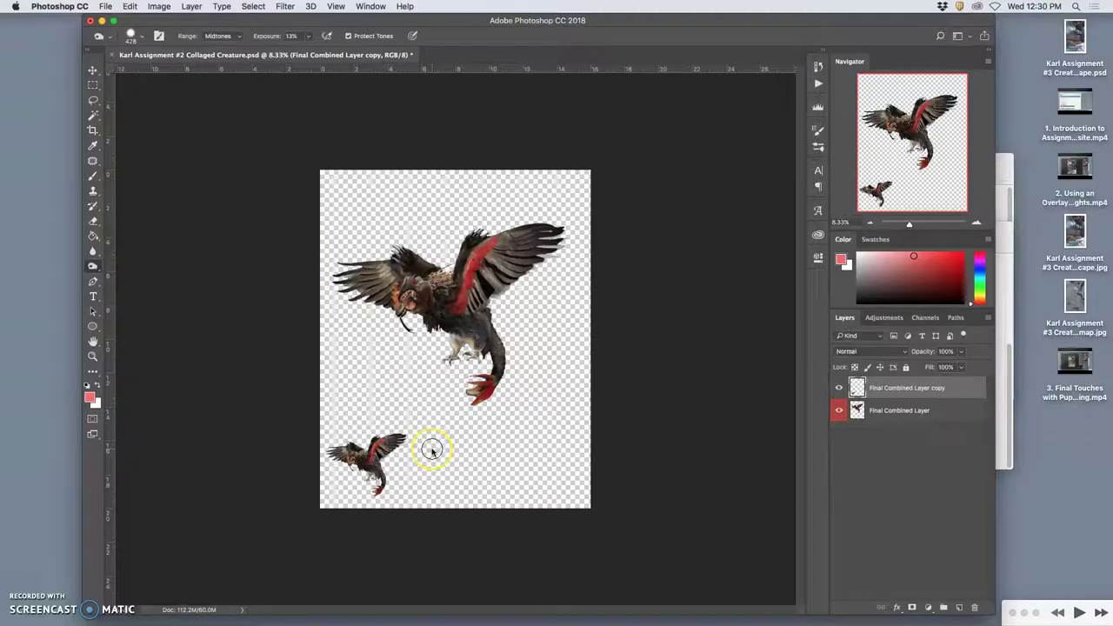
pyautogui.moveTo(866, 412); pyautogui.dragTo(891, 389)
# Place Animals-in-Rain-Clouds.jpg over the creature, enlarged, and lower its opacity.
pyautogui.moveTo(772, 20); pyautogui.dragTo(704, 14)
pyautogui.moveTo(956, 89); pyautogui.dragTo(472, 279)
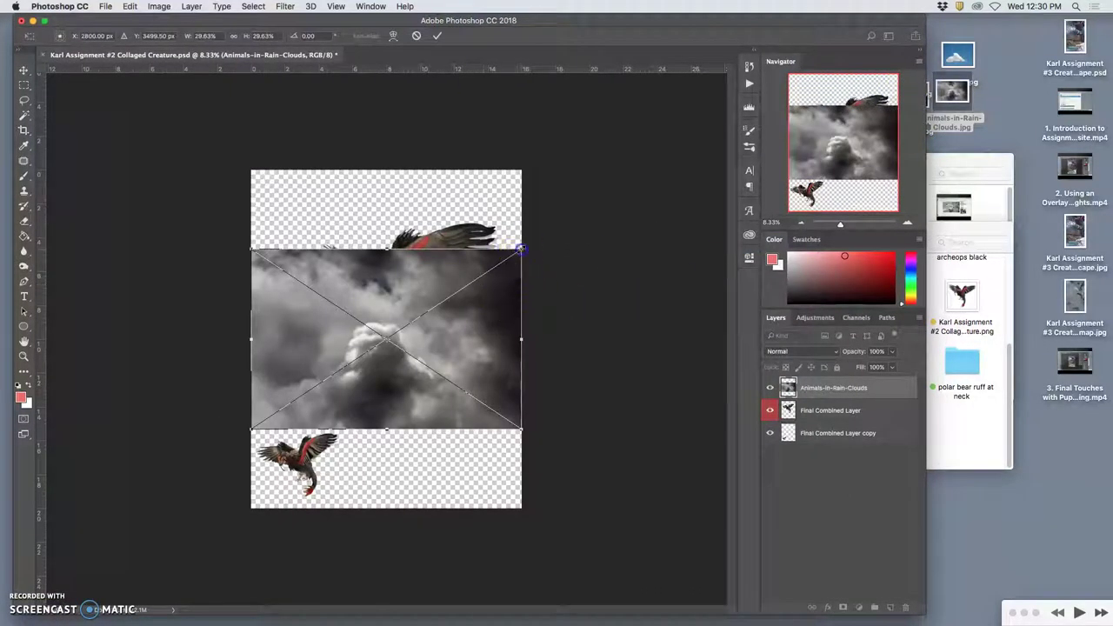
pyautogui.moveTo(520, 250); pyautogui.dragTo(644, 164)
pyautogui.moveTo(438, 355); pyautogui.dragTo(470, 273)
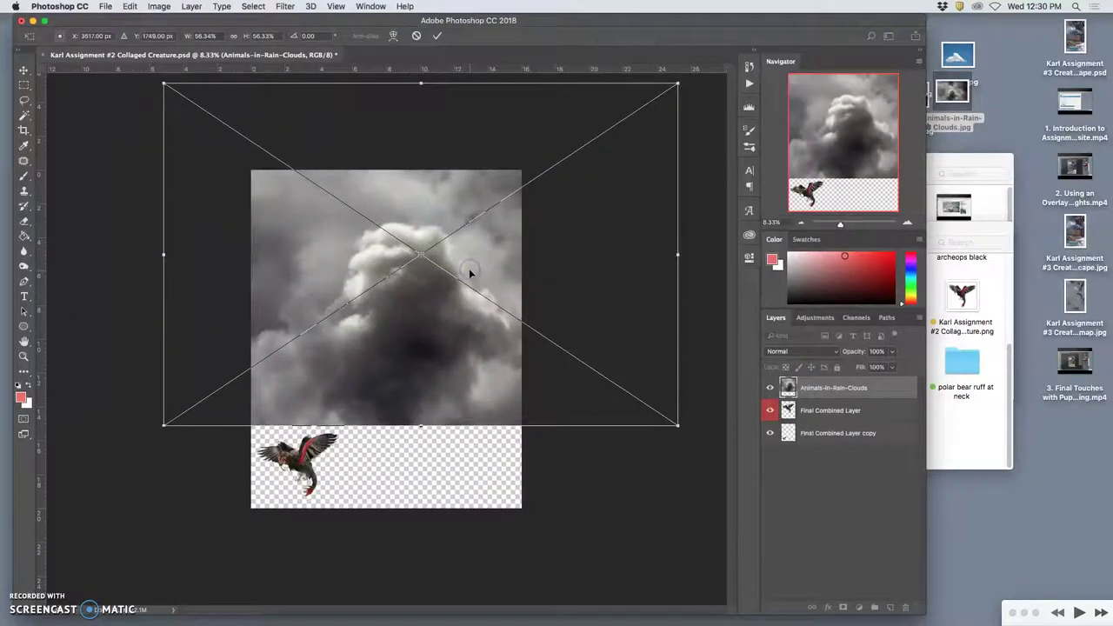
pyautogui.press('Return')
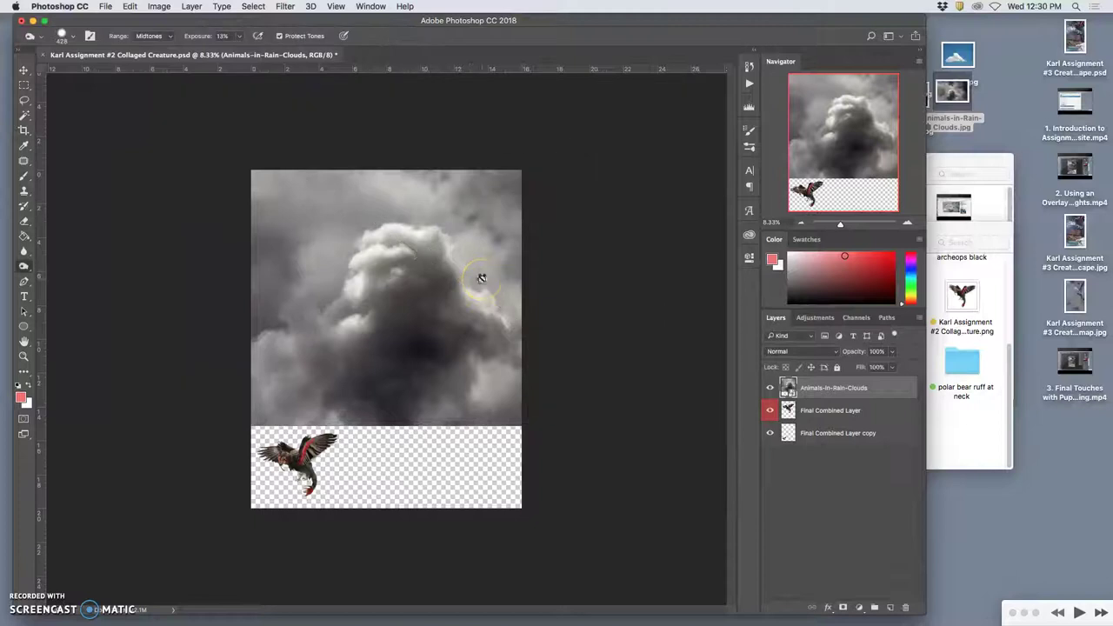
pyautogui.click(892, 351)
pyautogui.moveTo(877, 365); pyautogui.dragTo(875, 367)
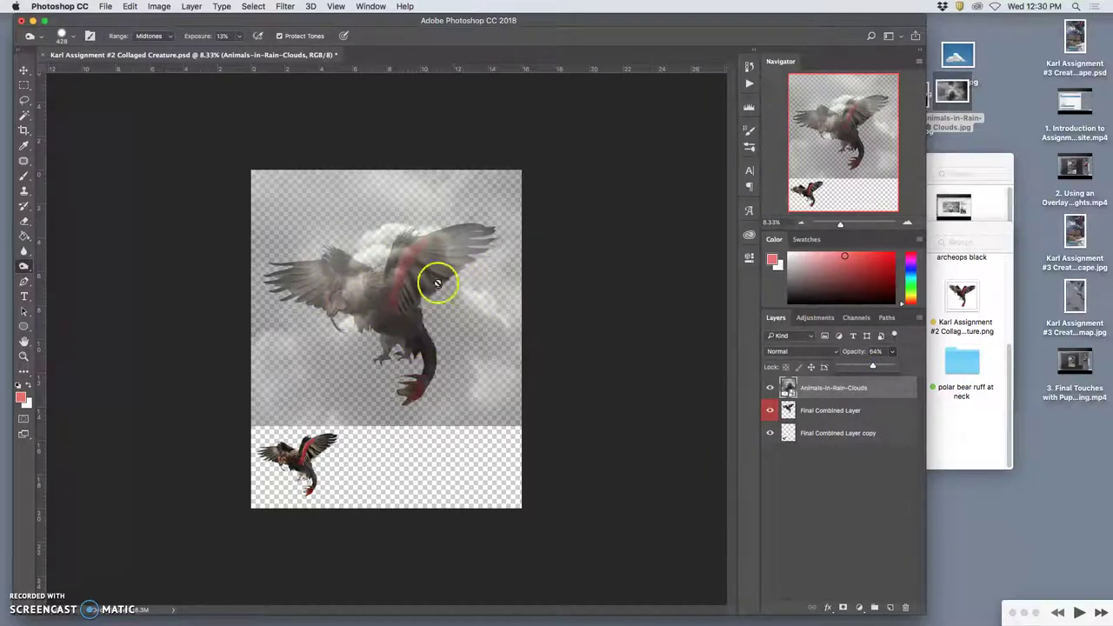
# Nudge the cloud layer down and enlarge it further, widening it to the left.
pyautogui.click(24, 70)
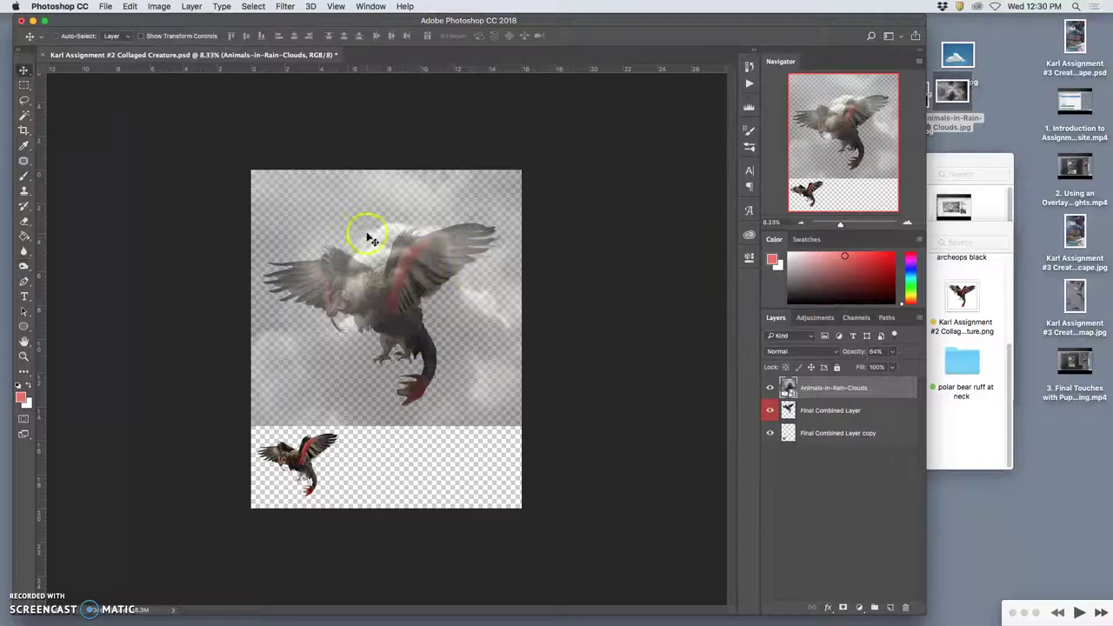
pyautogui.moveTo(367, 234); pyautogui.dragTo(366, 246)
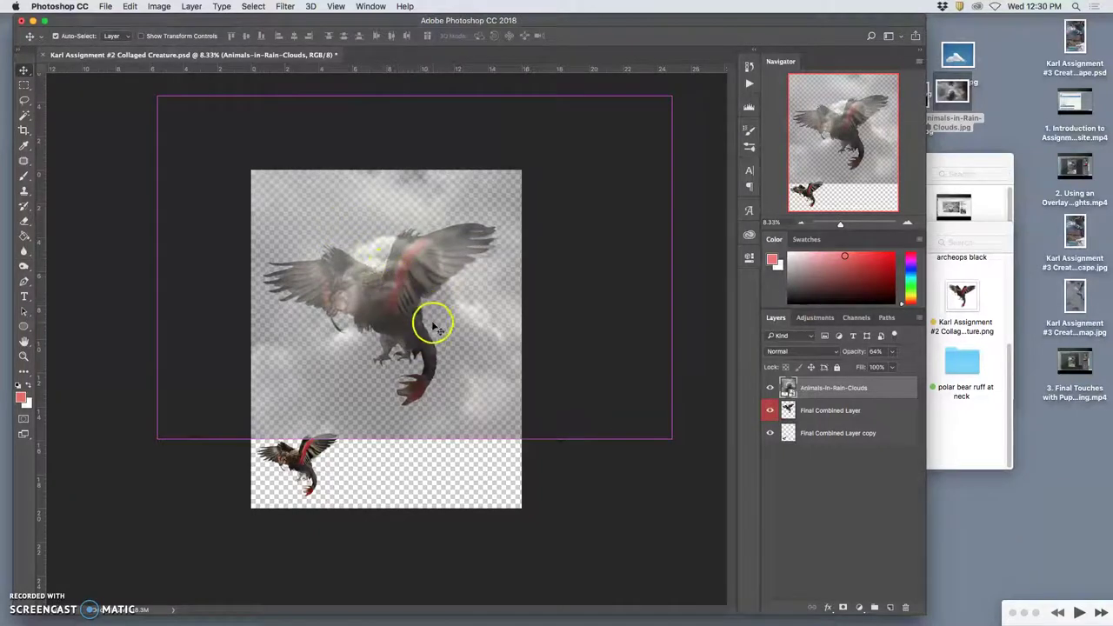
pyautogui.hotkey('ctrl', 't')
pyautogui.moveTo(672, 439)
pyautogui.mouseDown()
pyautogui.moveTo(686, 465)
pyautogui.moveTo(670, 449)
pyautogui.moveTo(687, 443)
pyautogui.moveTo(668, 435)
pyautogui.mouseUp()
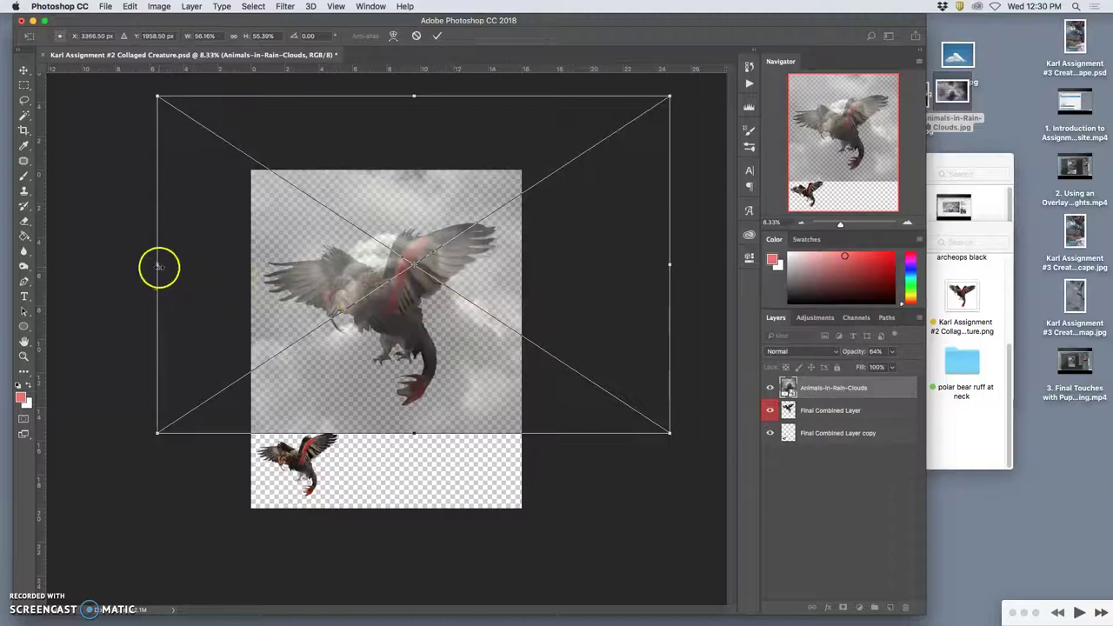
pyautogui.moveTo(157, 264); pyautogui.dragTo(124, 265)
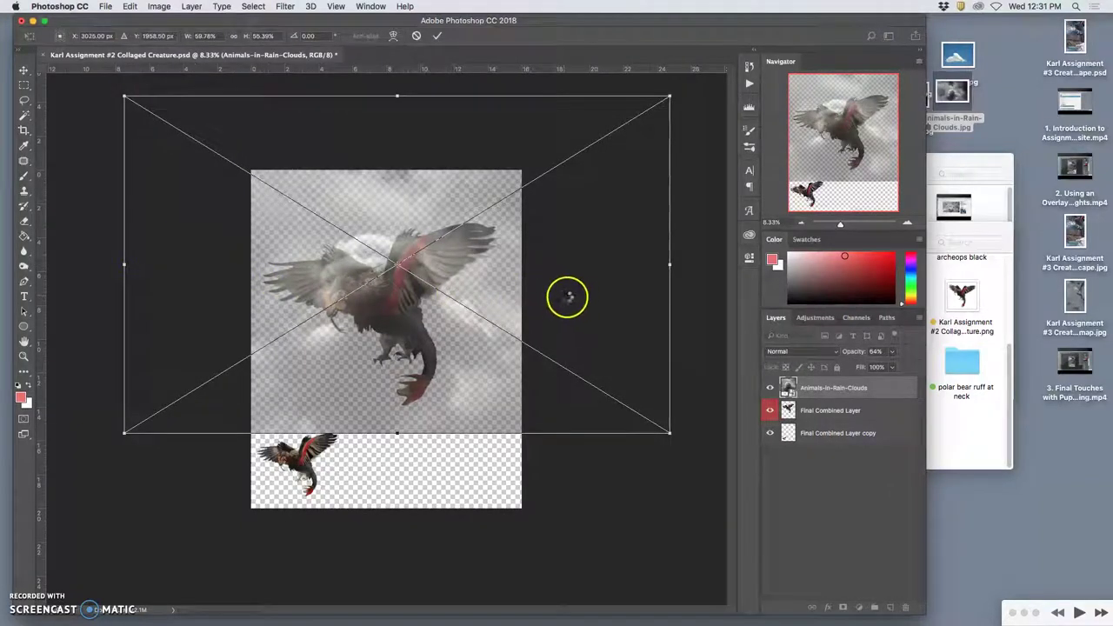
pyautogui.press('Return')
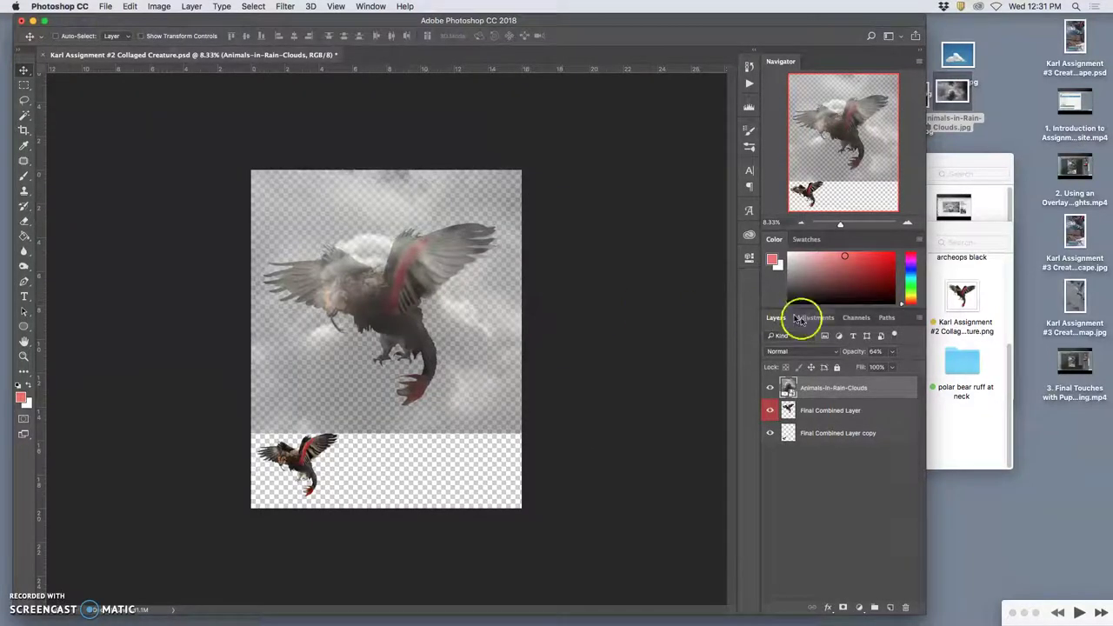
pyautogui.click(891, 352)
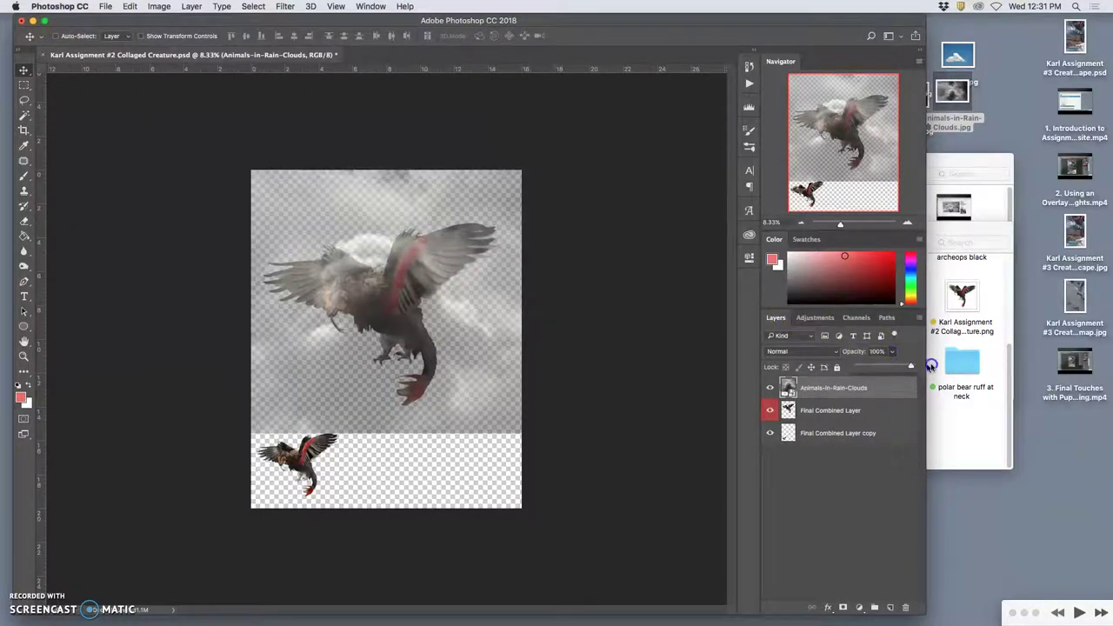
# Rasterize the rain-clouds layer and toggle its visibility to compare.
pyautogui.rightClick(861, 387)
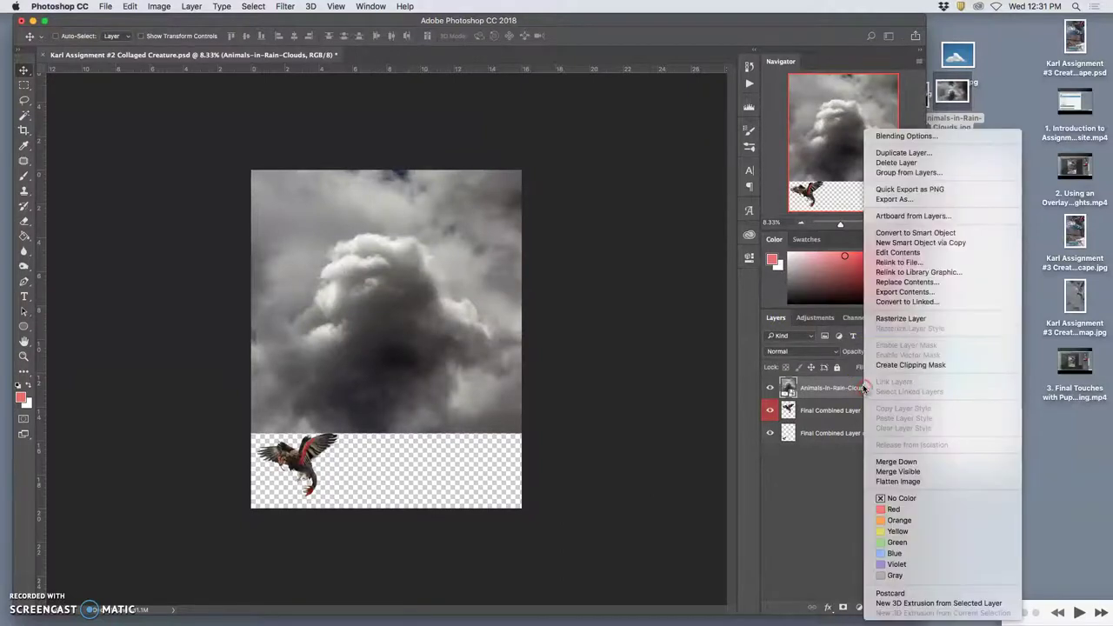
pyautogui.click(890, 319)
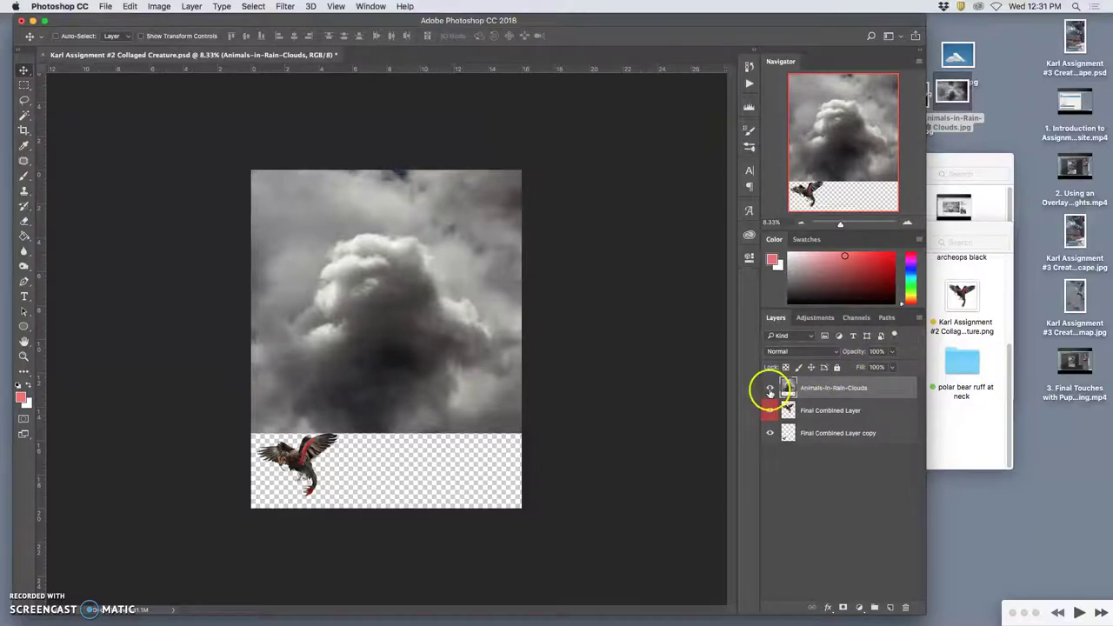
pyautogui.click(770, 389)
pyautogui.click(769, 389)
pyautogui.click(769, 389)
pyautogui.click(770, 389)
pyautogui.click(769, 390)
pyautogui.click(769, 389)
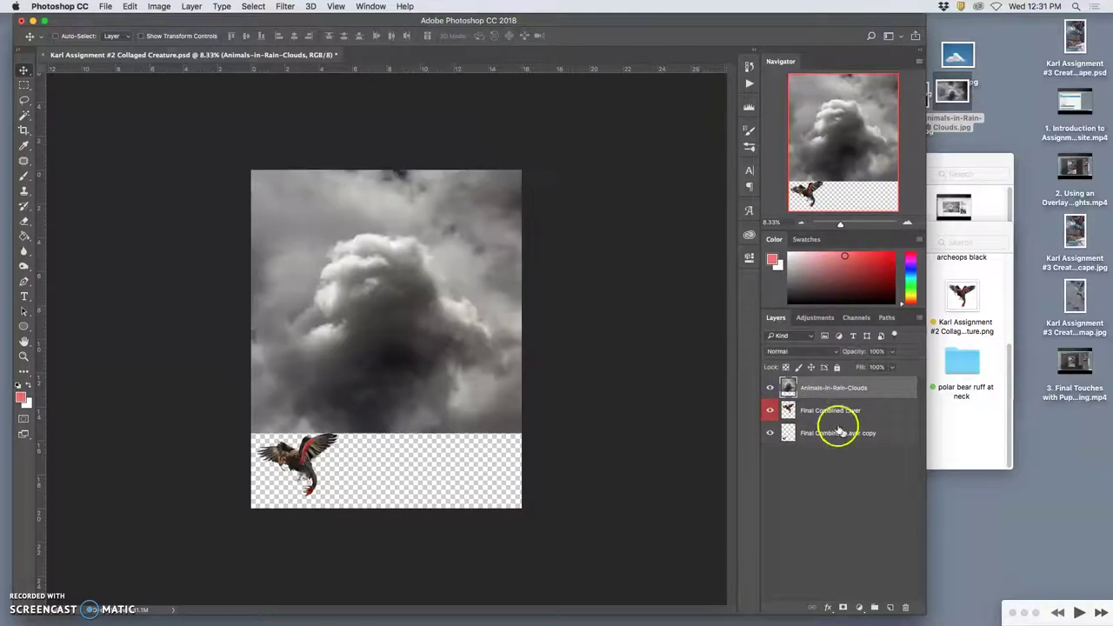
# Make Final Combined Layer active, hide the cloud layer, and choose the Magic Wand.
pyautogui.click(788, 411)
pyautogui.click(770, 388)
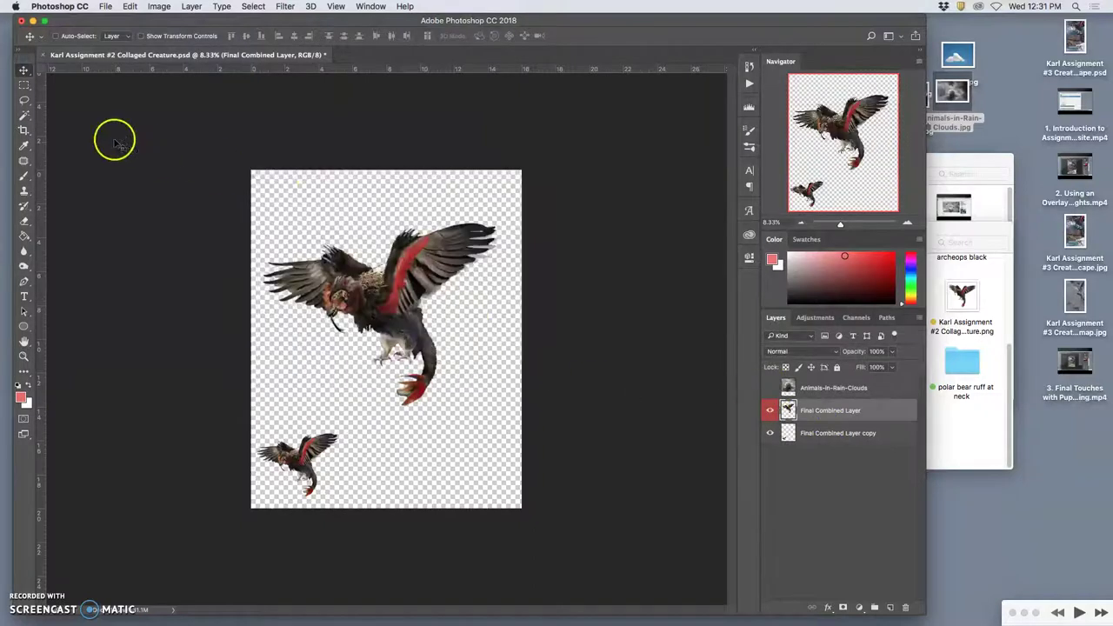
pyautogui.click(23, 114)
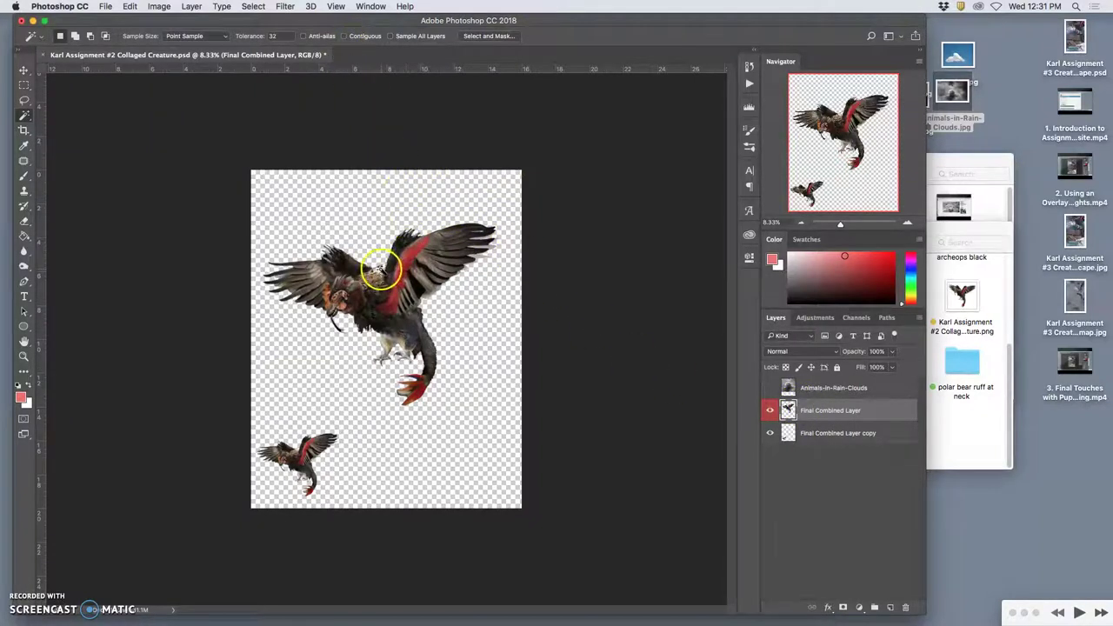
# Select the creature silhouette, copy the rain clouds inside it to Layer 1, and hide the original clouds.
pyautogui.click(371, 207)
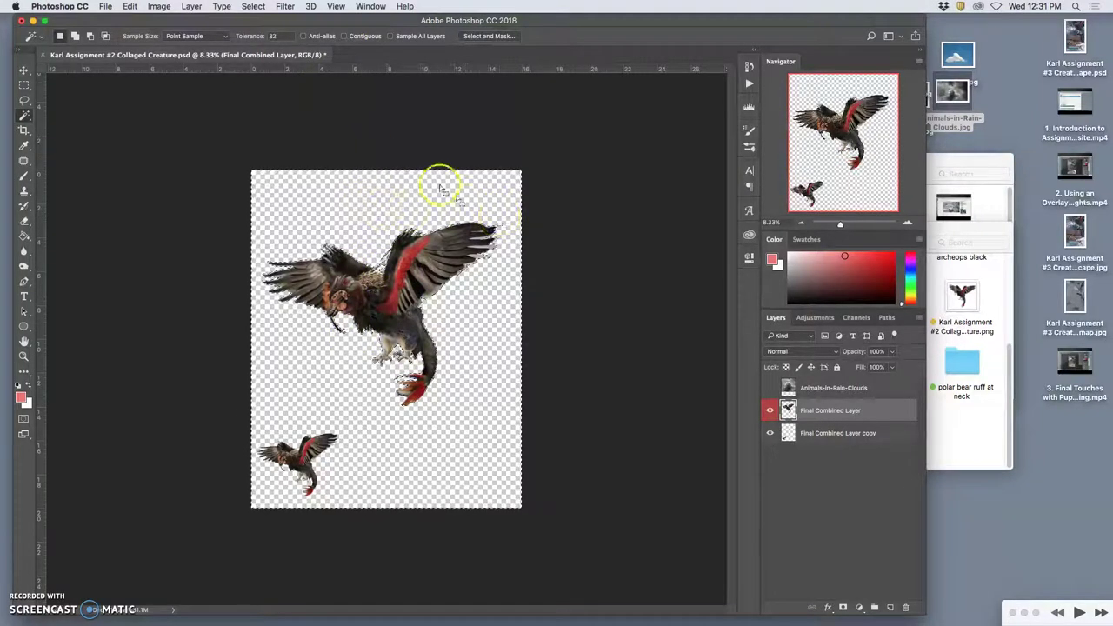
pyautogui.click(253, 6)
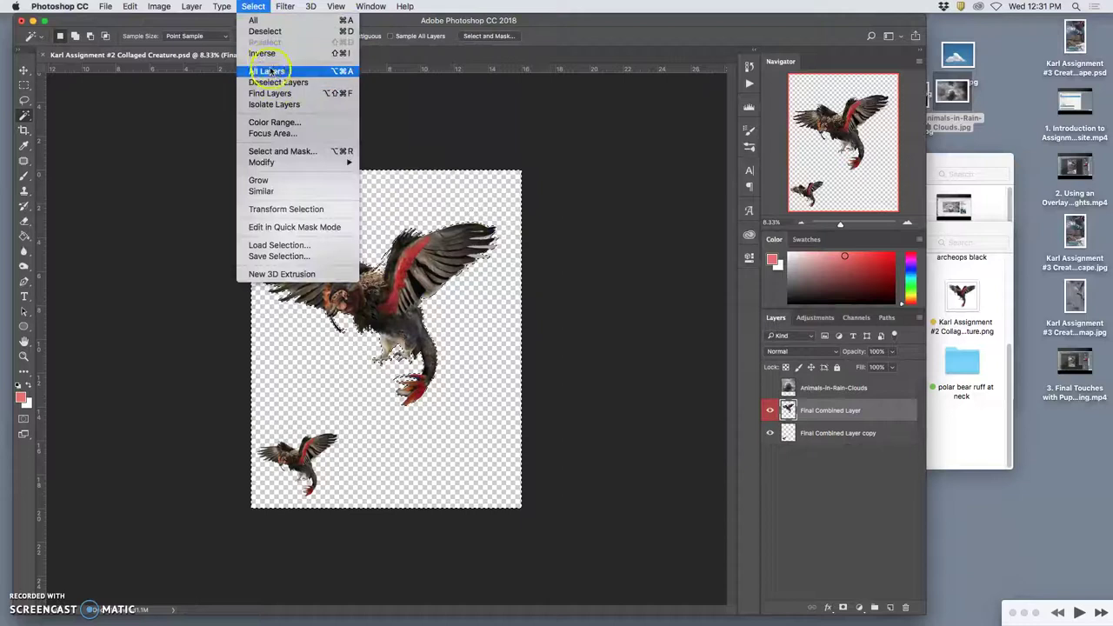
pyautogui.click(263, 55)
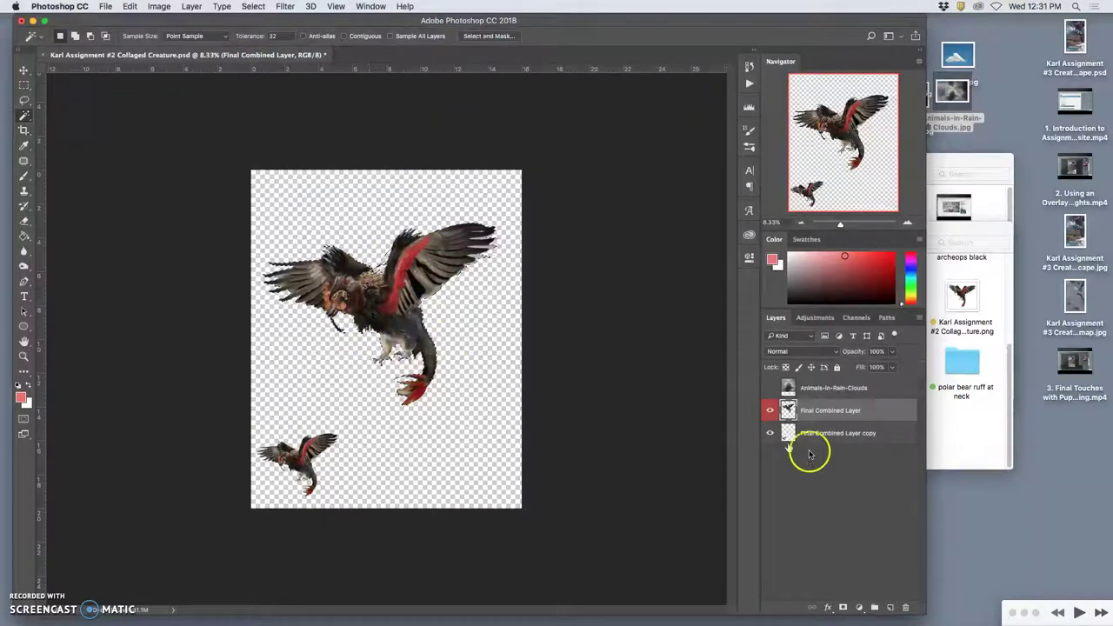
pyautogui.click(769, 409)
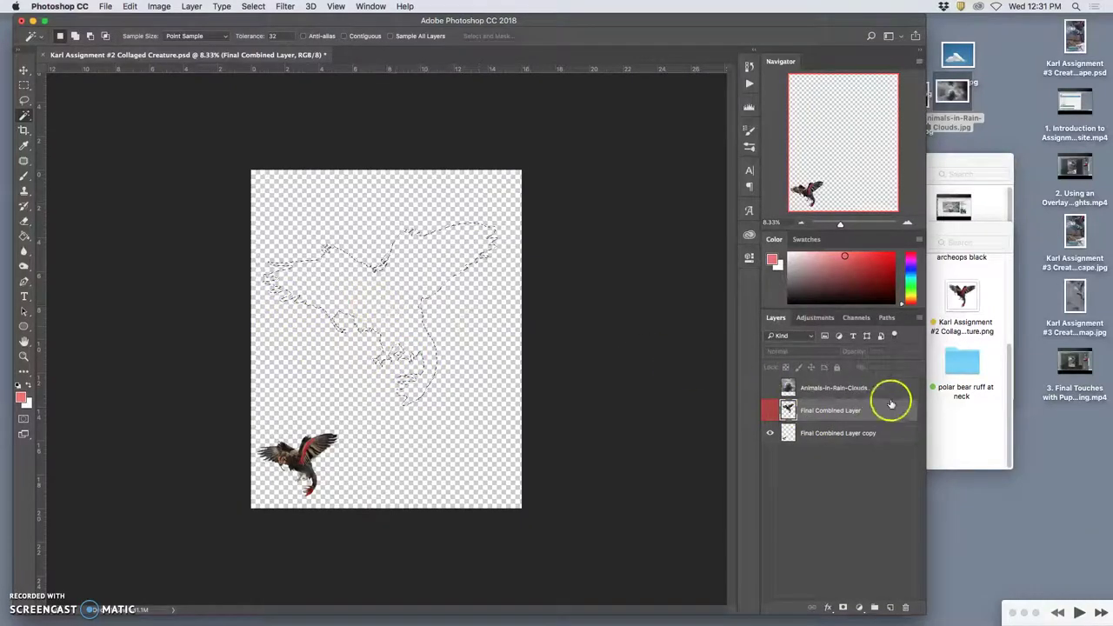
pyautogui.click(769, 387)
pyautogui.click(826, 389)
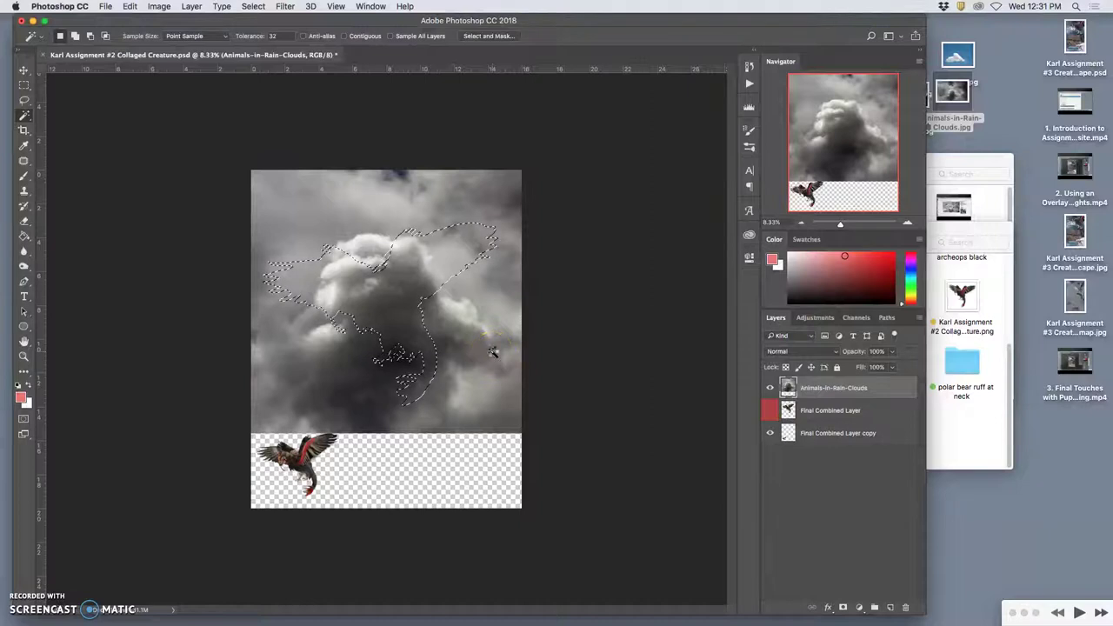
pyautogui.hotkey('ctrl', 'j')
pyautogui.click(769, 410)
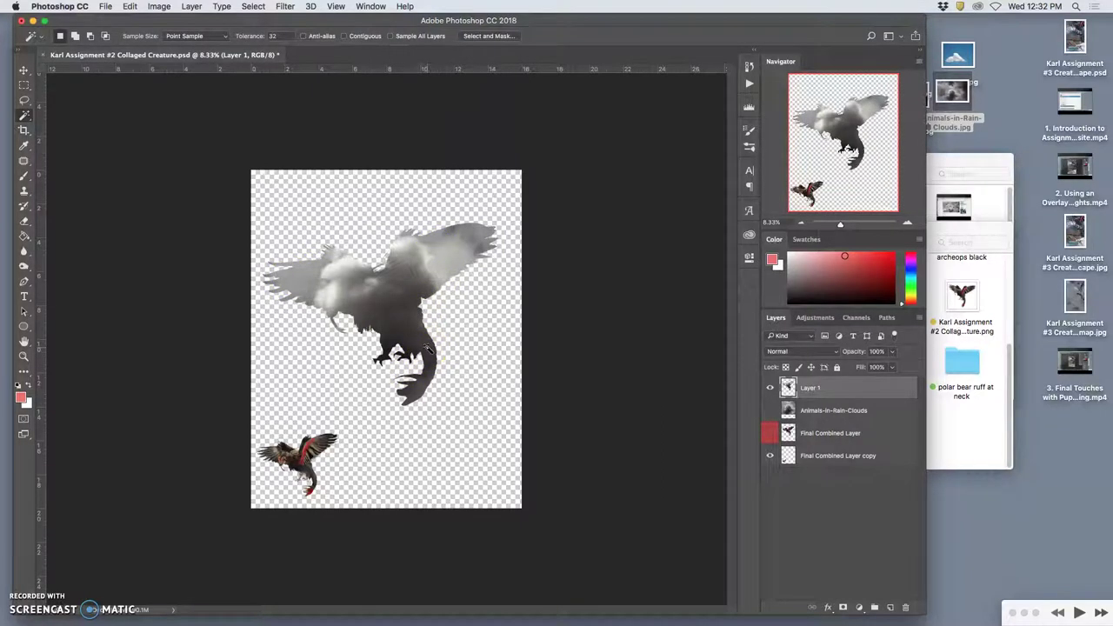
# Place the cumulus cloud photo into the document, enlarge it, and commit it.
pyautogui.click(960, 123)
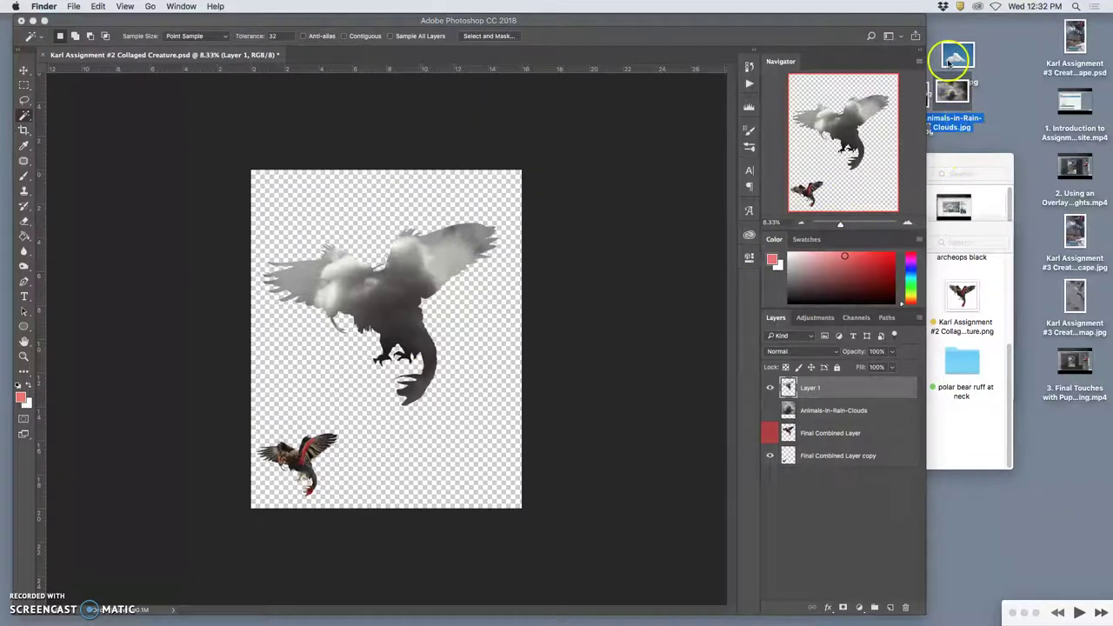
pyautogui.moveTo(953, 57); pyautogui.dragTo(504, 266)
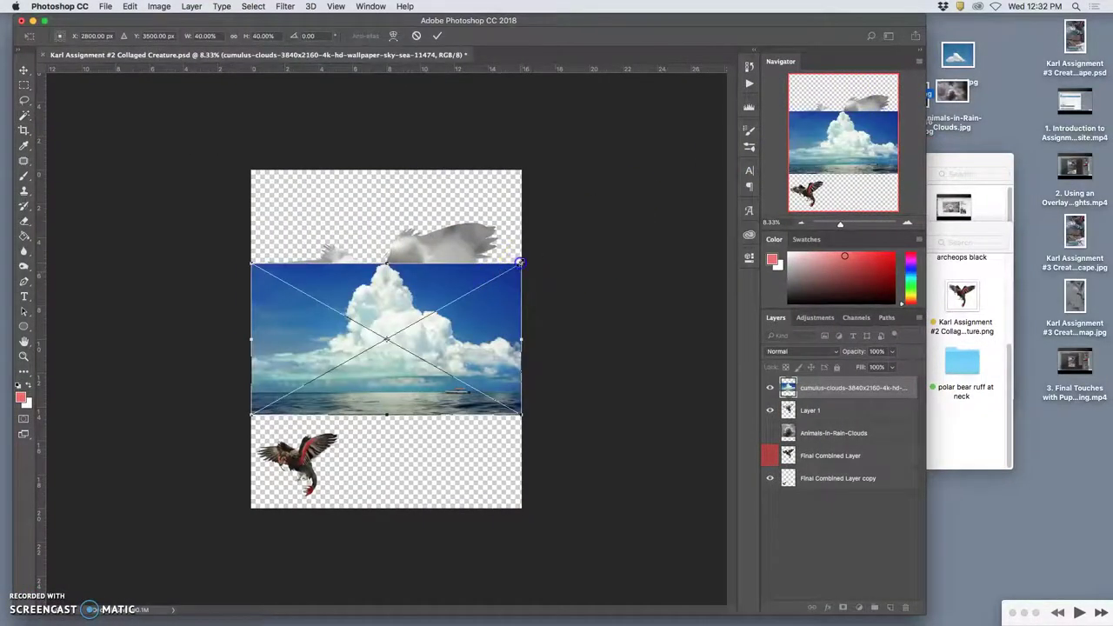
pyautogui.moveTo(520, 262); pyautogui.dragTo(793, 111)
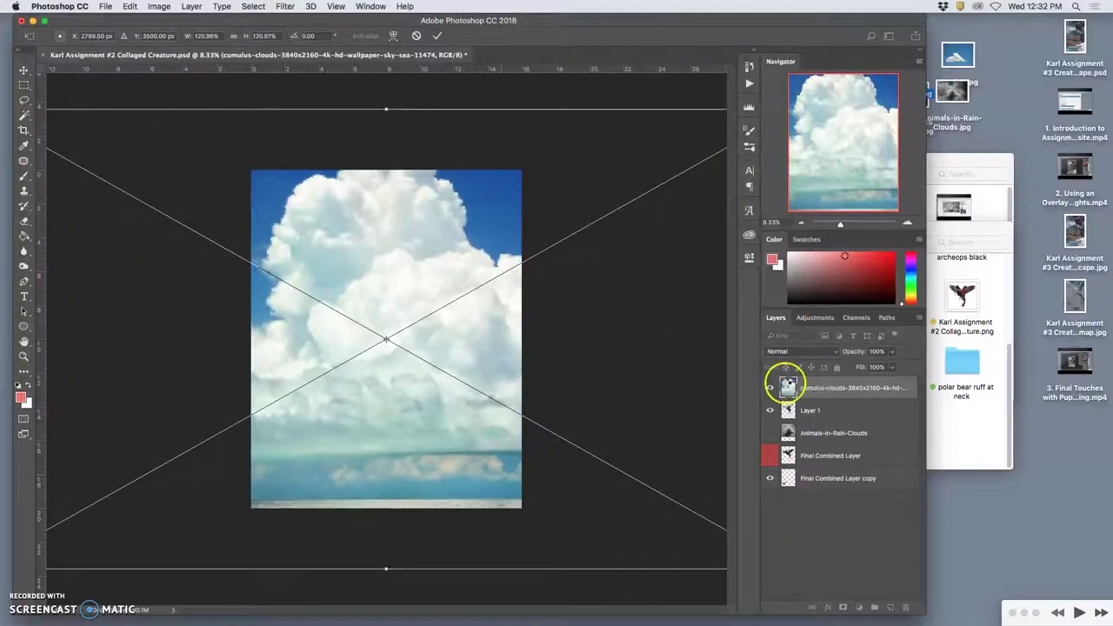
pyautogui.click(786, 385)
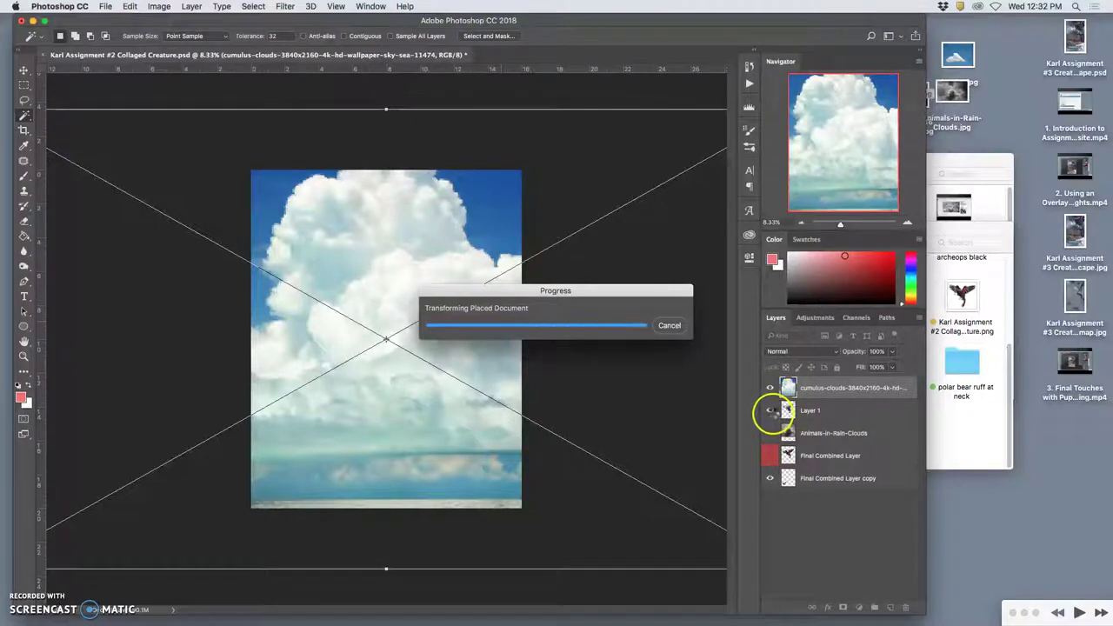
pyautogui.click(770, 455)
pyautogui.click(770, 389)
pyautogui.click(770, 389)
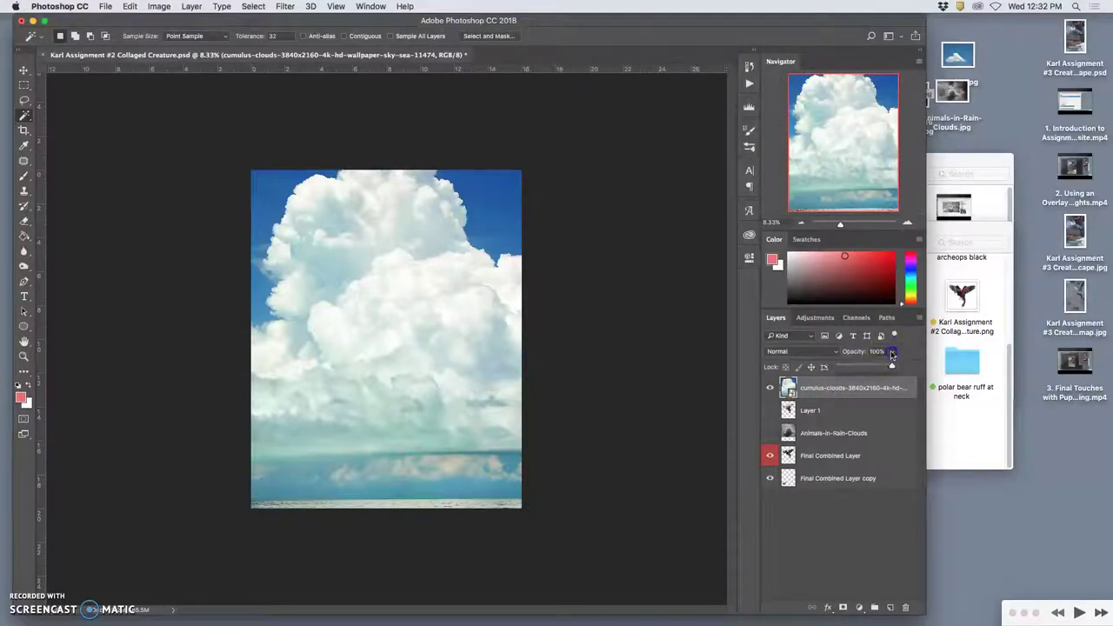
# Set the cumulus layer to 43% opacity, shift it down and right, then hide it.
pyautogui.moveTo(891, 351); pyautogui.dragTo(861, 366)
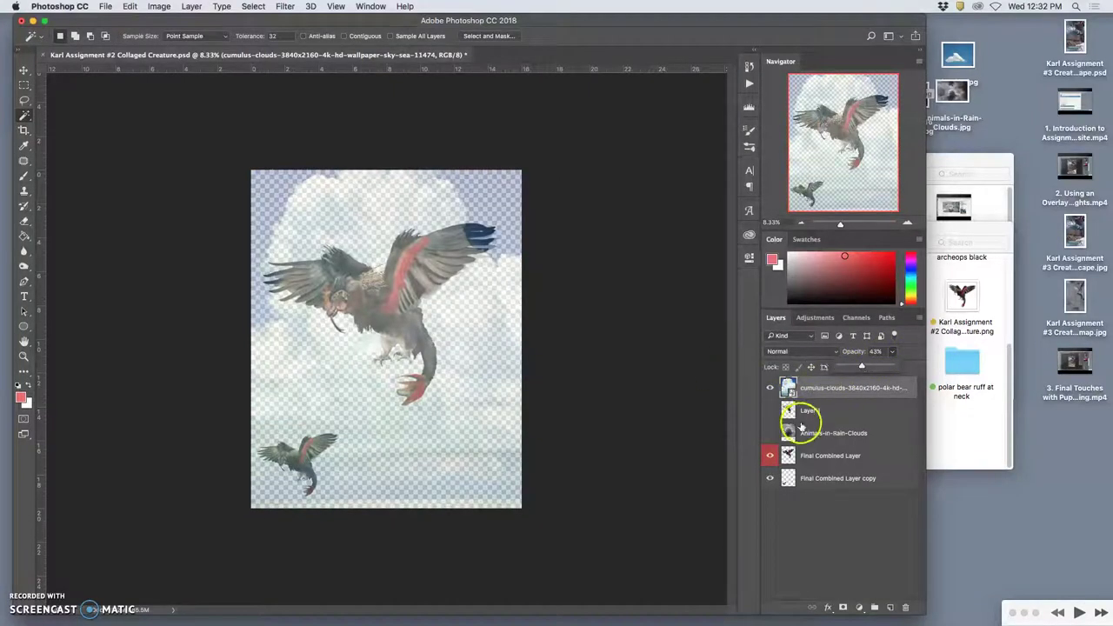
pyautogui.click(24, 69)
pyautogui.moveTo(397, 352); pyautogui.dragTo(475, 355)
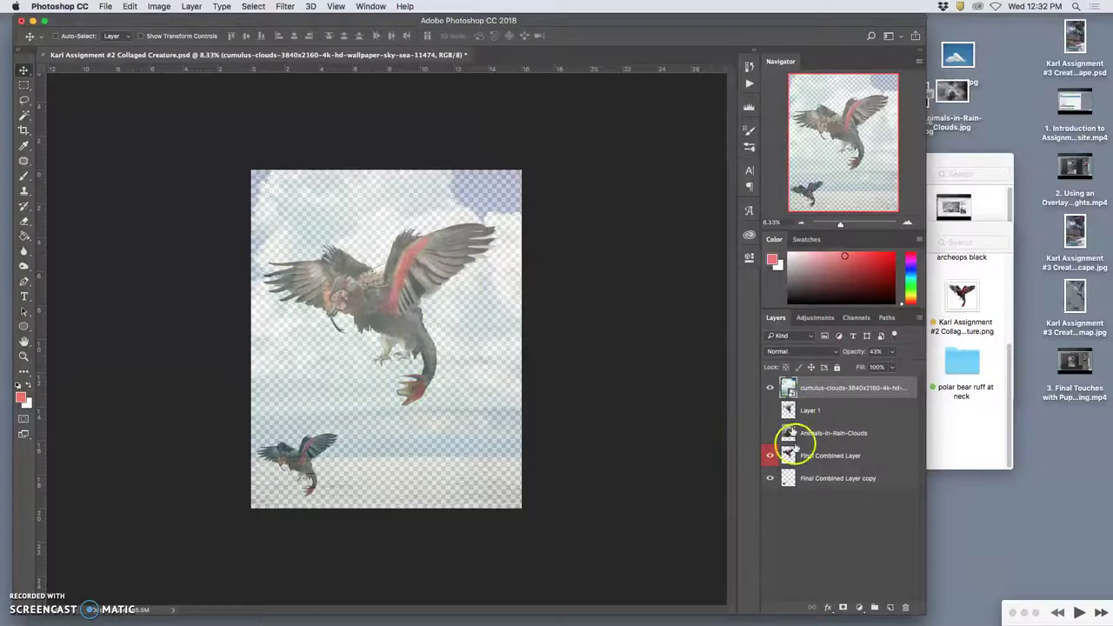
pyautogui.click(791, 454)
pyautogui.click(769, 388)
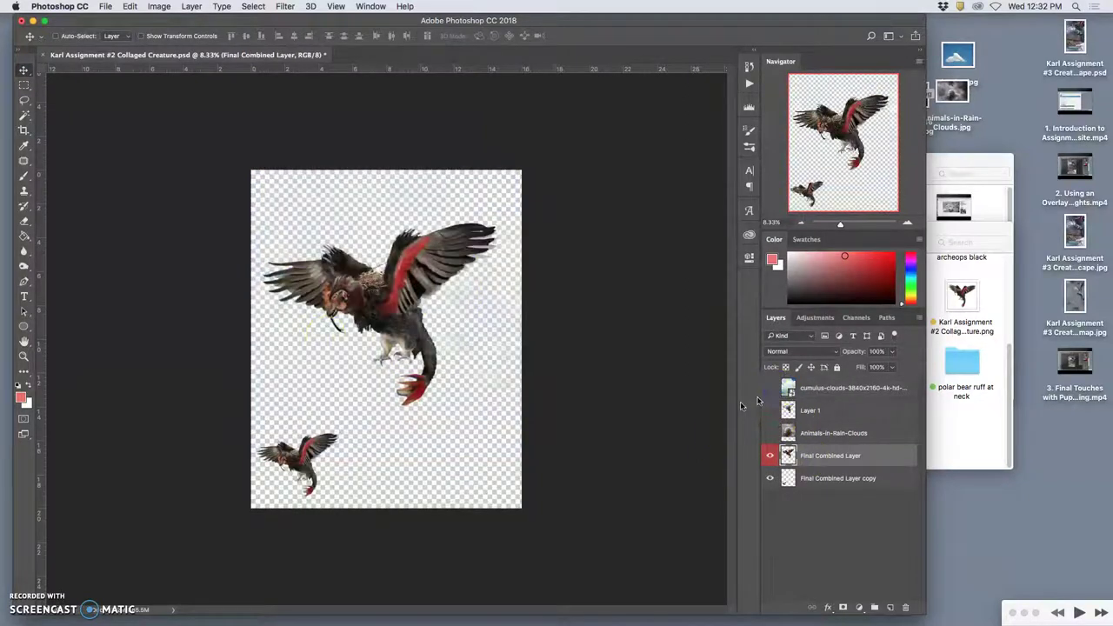
# Magic Wand the transparent area and invert the selection to the creature shapes.
pyautogui.click(25, 114)
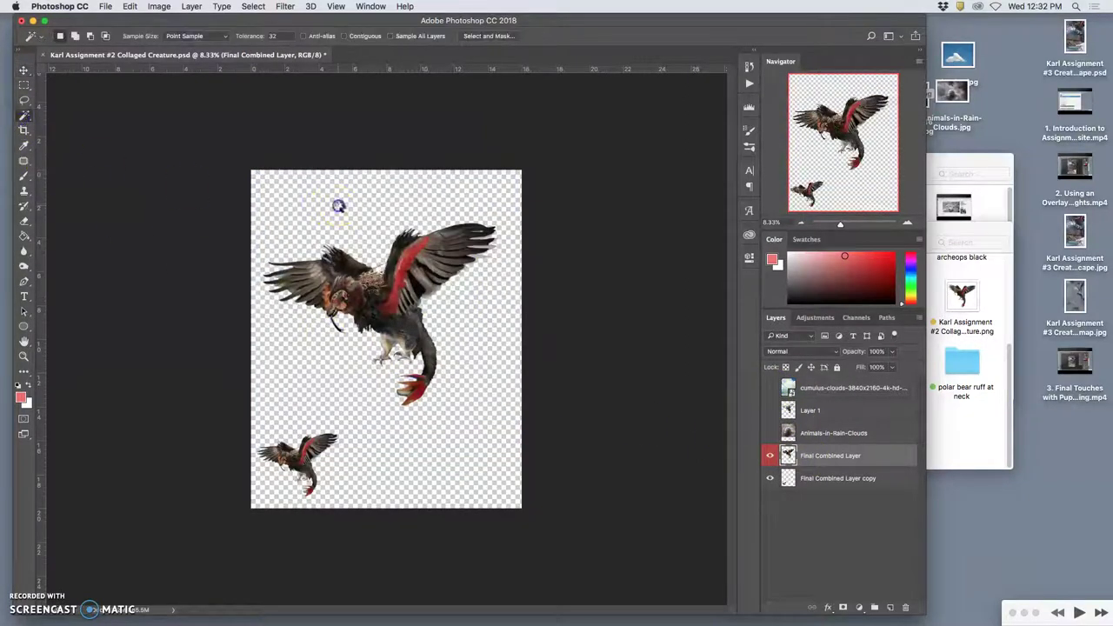
pyautogui.click(338, 205)
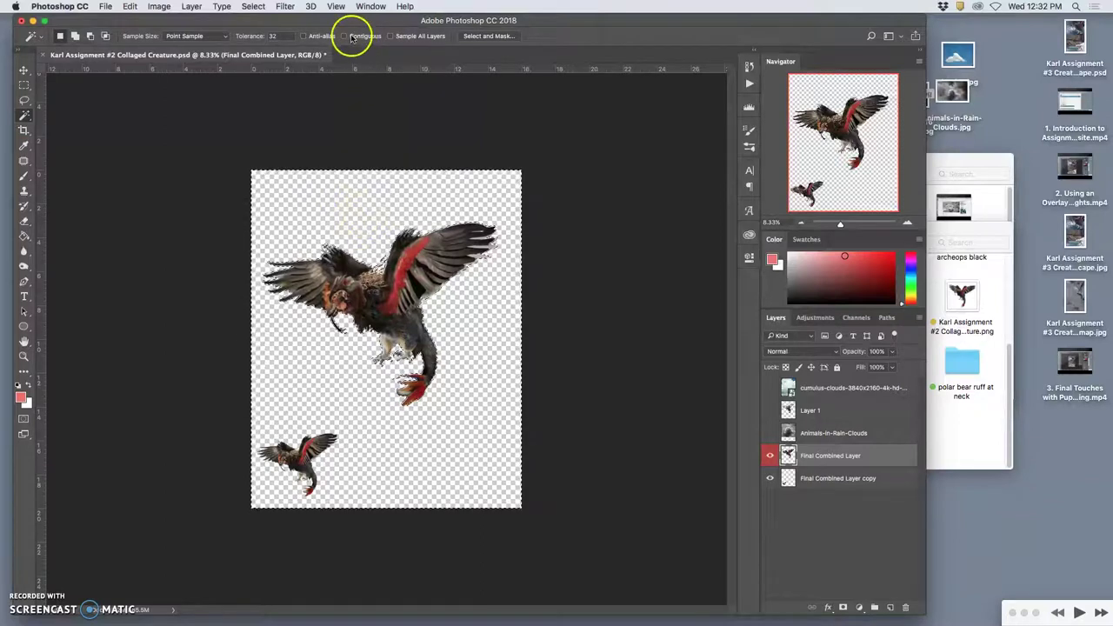
pyautogui.click(255, 6)
pyautogui.click(263, 49)
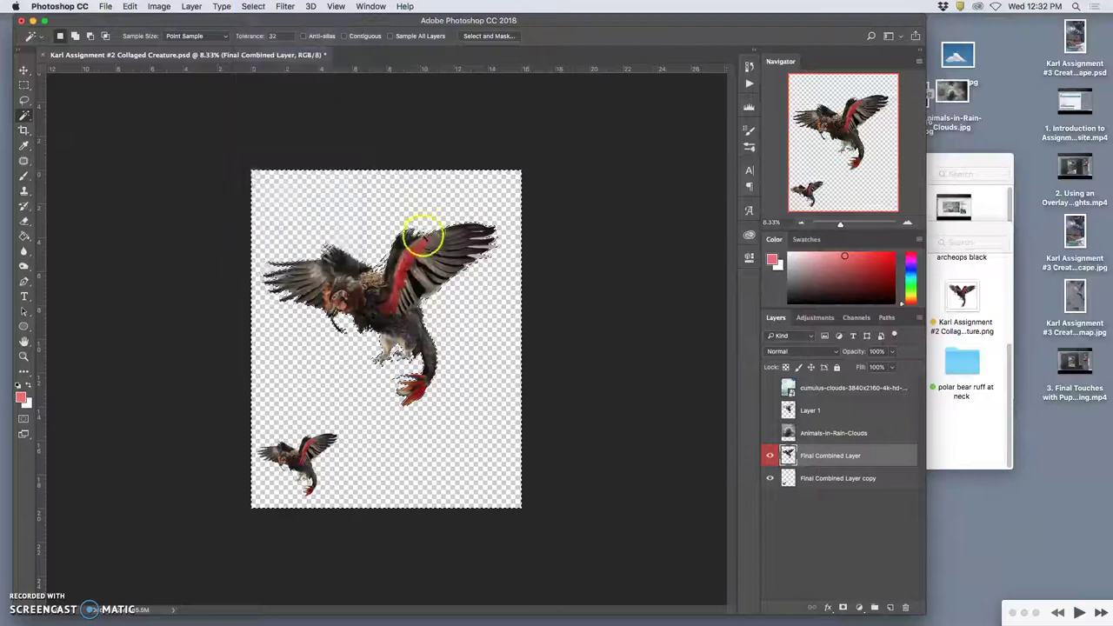
# Show the cumulus layer at 100% opacity, copy the selected clouds to Layer 2, and hide the original.
pyautogui.click(770, 455)
pyautogui.click(787, 389)
pyautogui.click(770, 389)
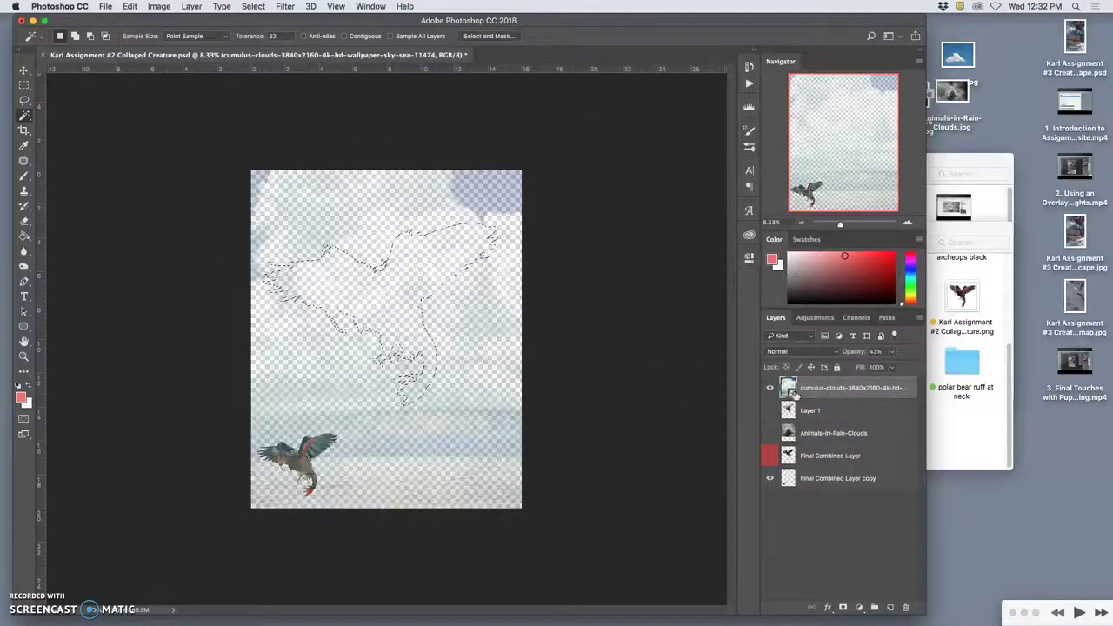
pyautogui.click(891, 351)
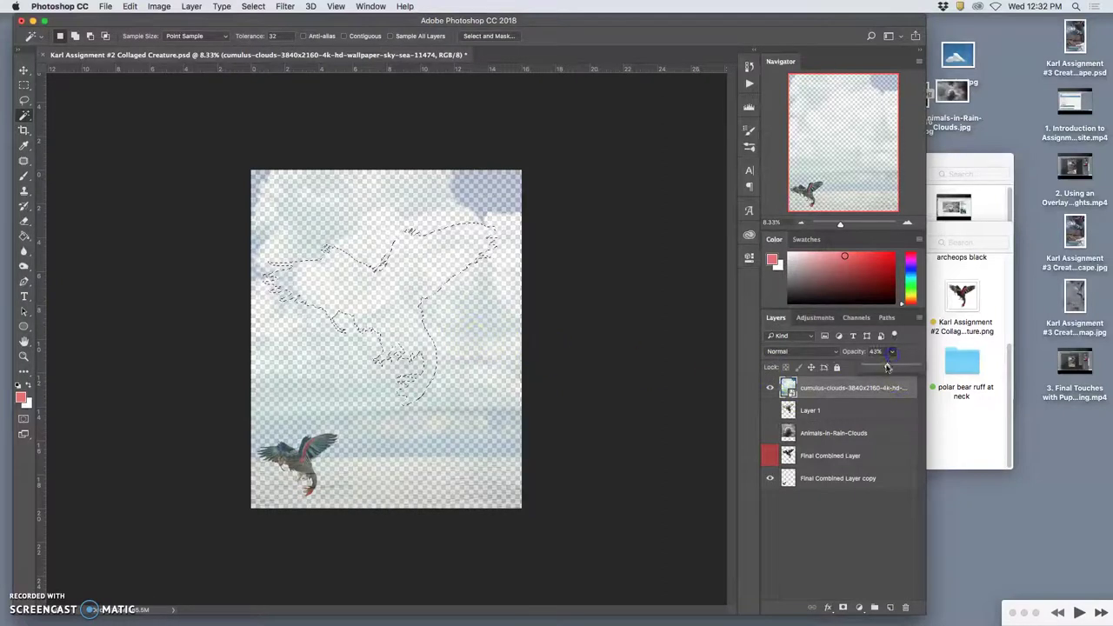
pyautogui.moveTo(885, 365); pyautogui.dragTo(930, 367)
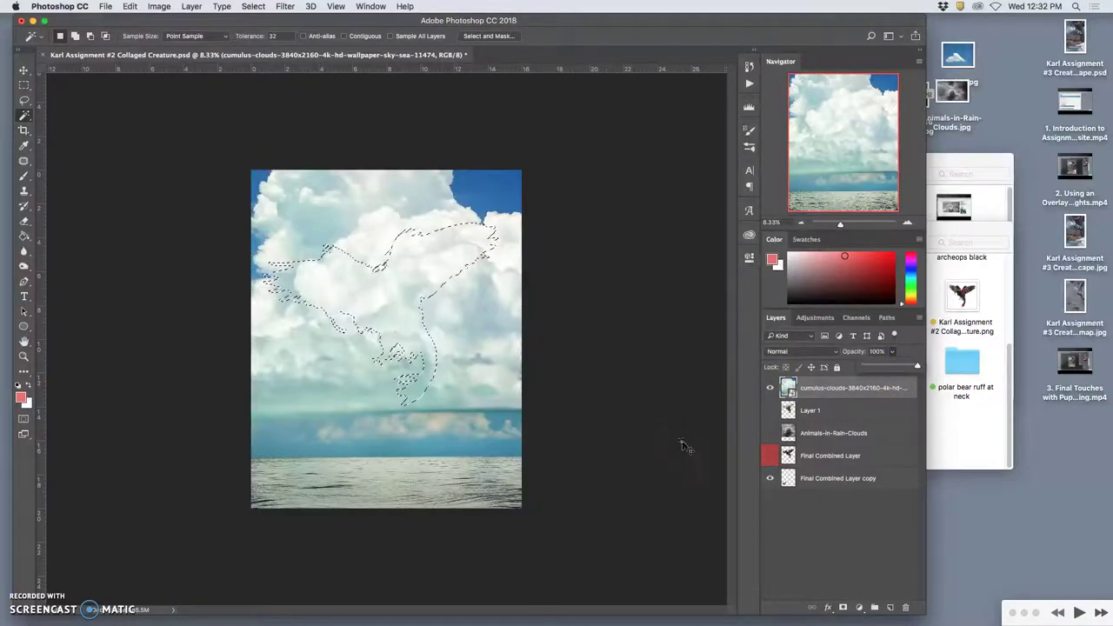
pyautogui.hotkey('ctrl', 'j')
pyautogui.click(769, 410)
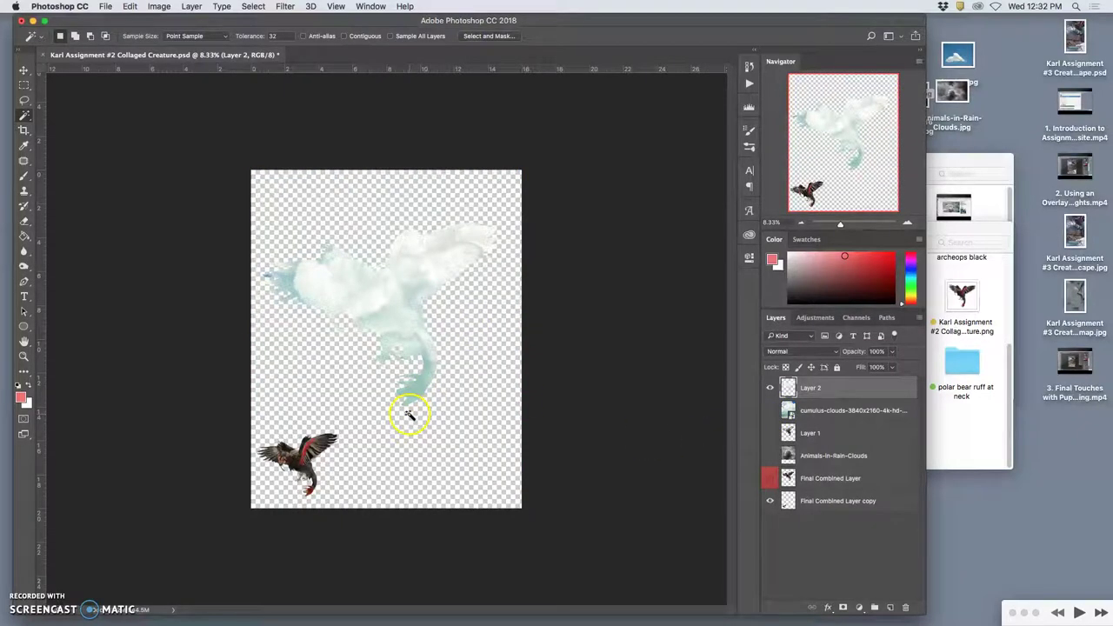
# Compare Layer 1 and Layer 2 cloud cutouts, then make Final Combined Layer copy active.
pyautogui.click(770, 432)
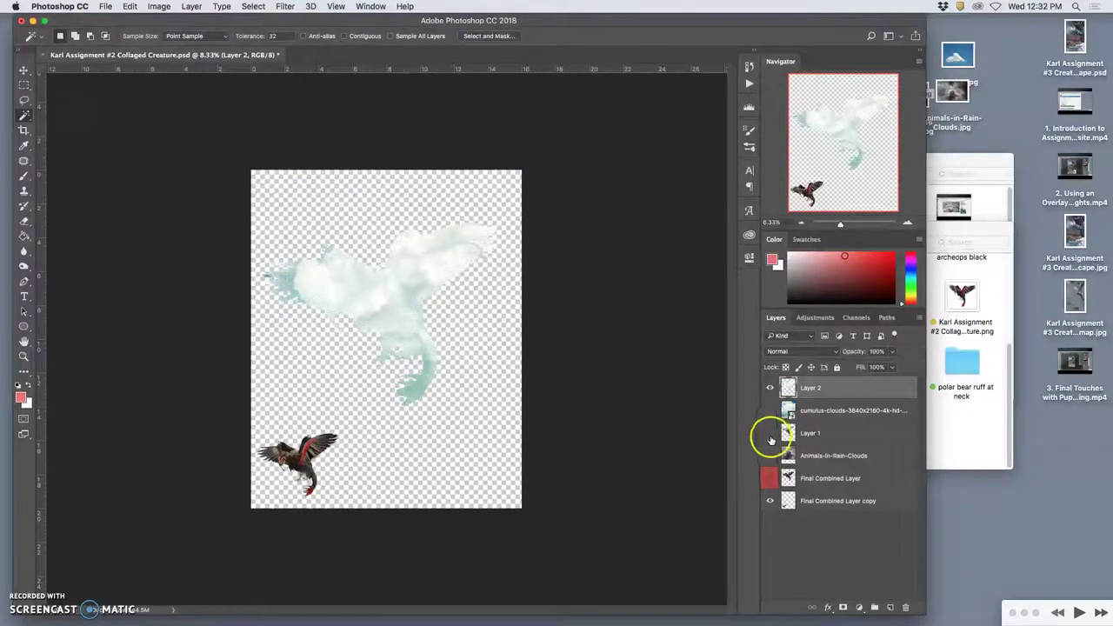
pyautogui.click(770, 388)
pyautogui.click(771, 389)
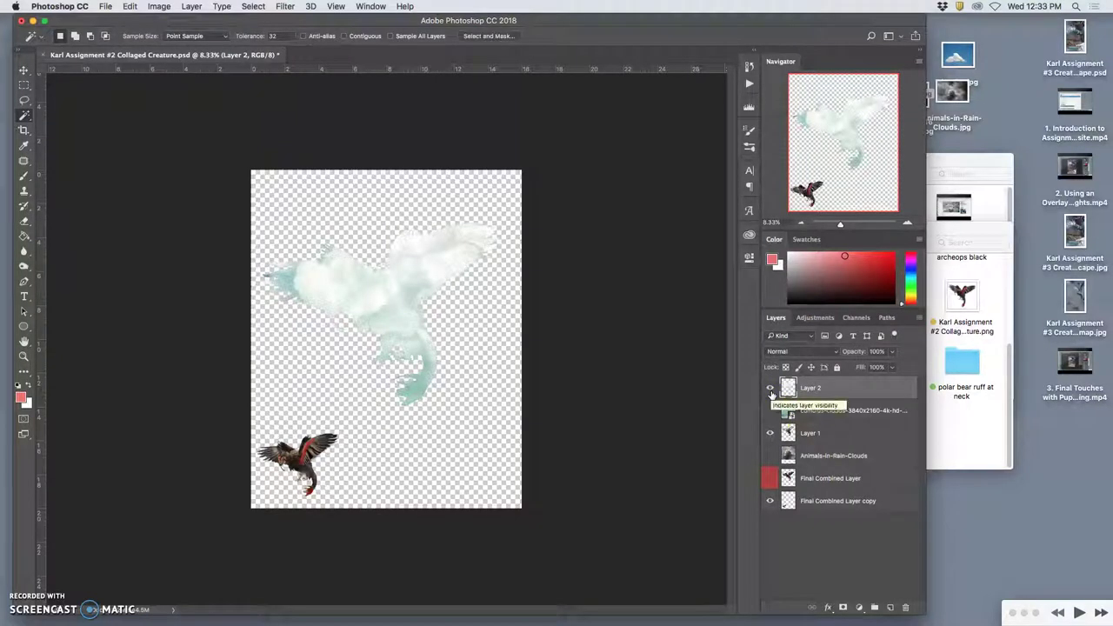
pyautogui.click(771, 389)
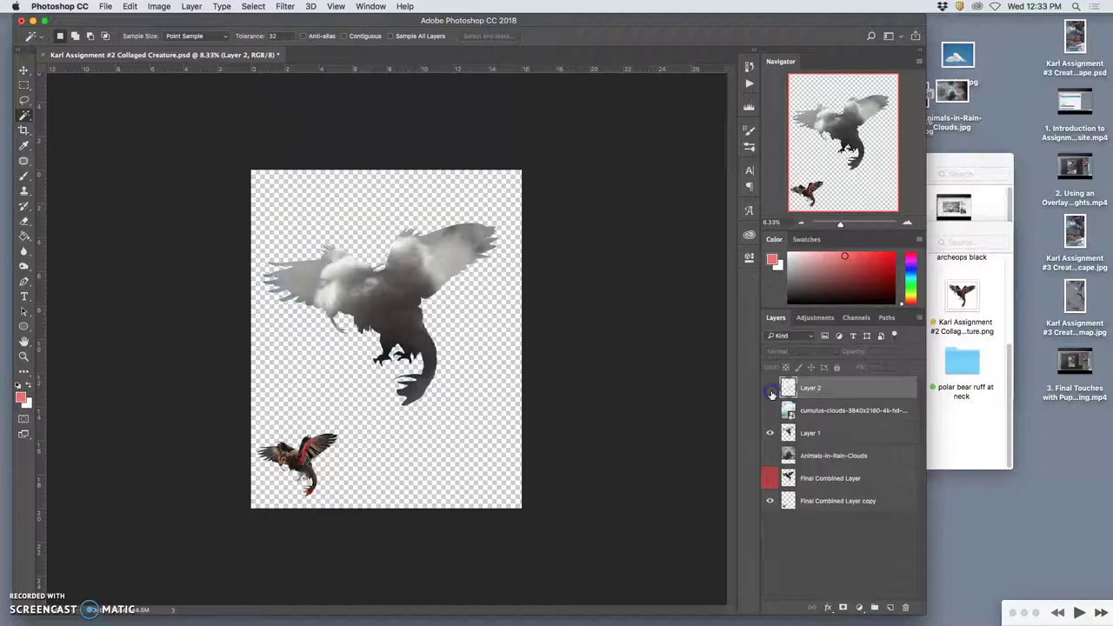
pyautogui.click(771, 389)
pyautogui.click(770, 432)
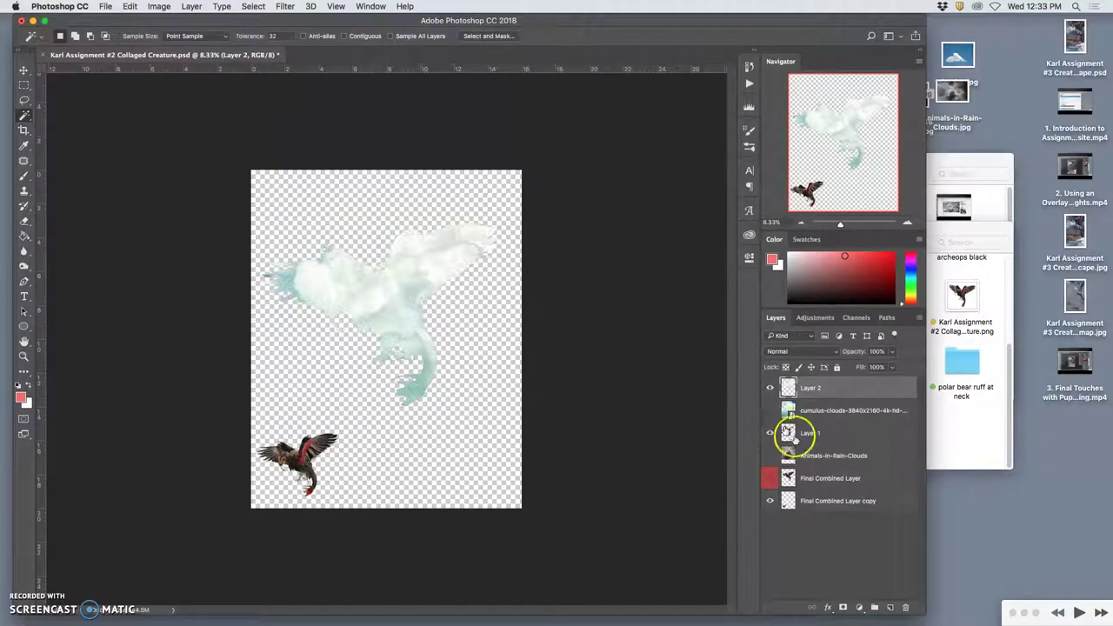
pyautogui.click(840, 503)
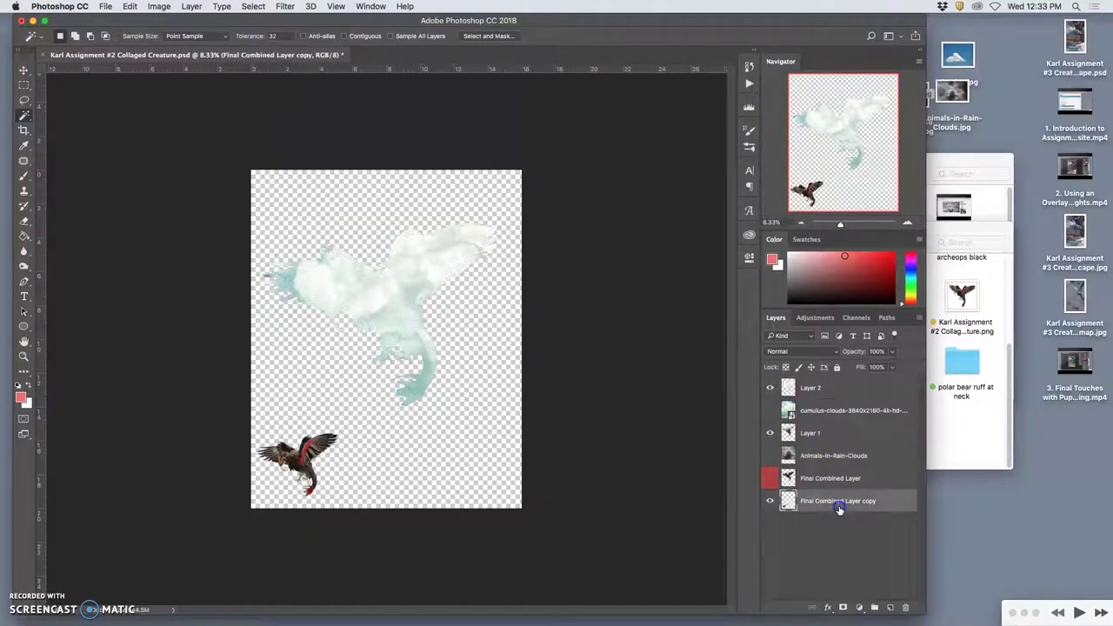
# Add a new Layer 3 beneath Final Combined Layer copy and switch to the Paint Bucket.
pyautogui.click(891, 608)
pyautogui.moveTo(820, 501); pyautogui.dragTo(830, 541)
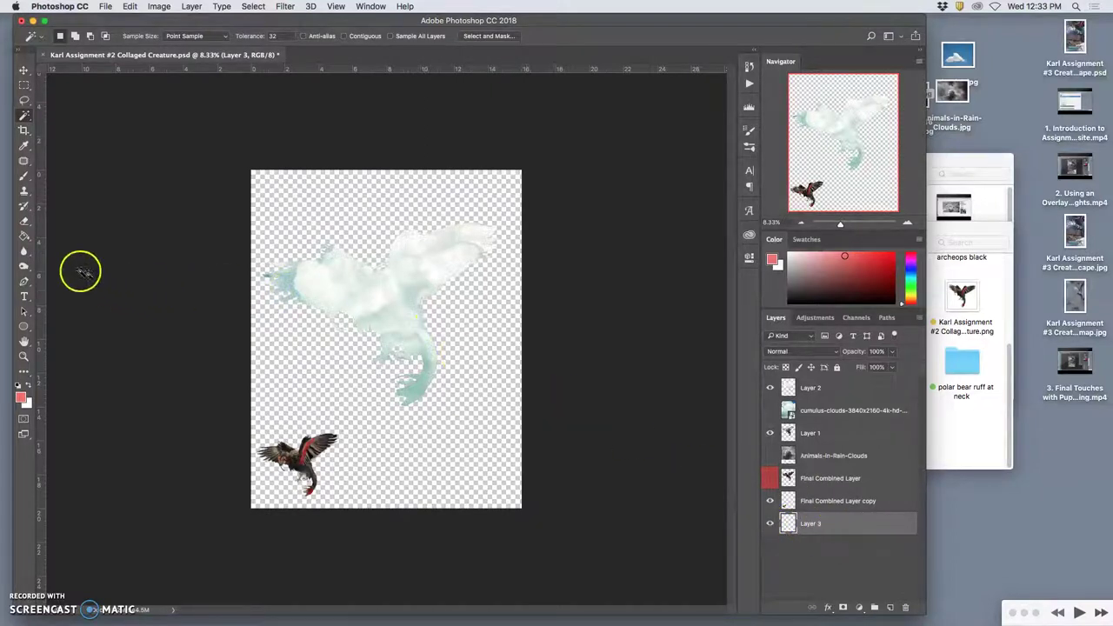
pyautogui.click(25, 240)
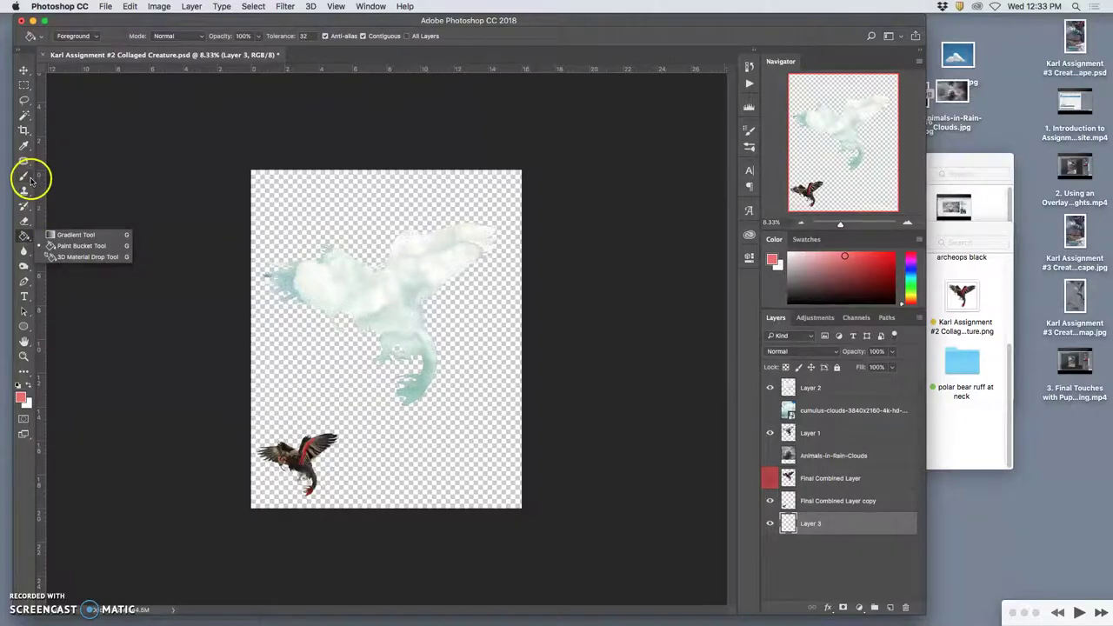
pyautogui.click(24, 236)
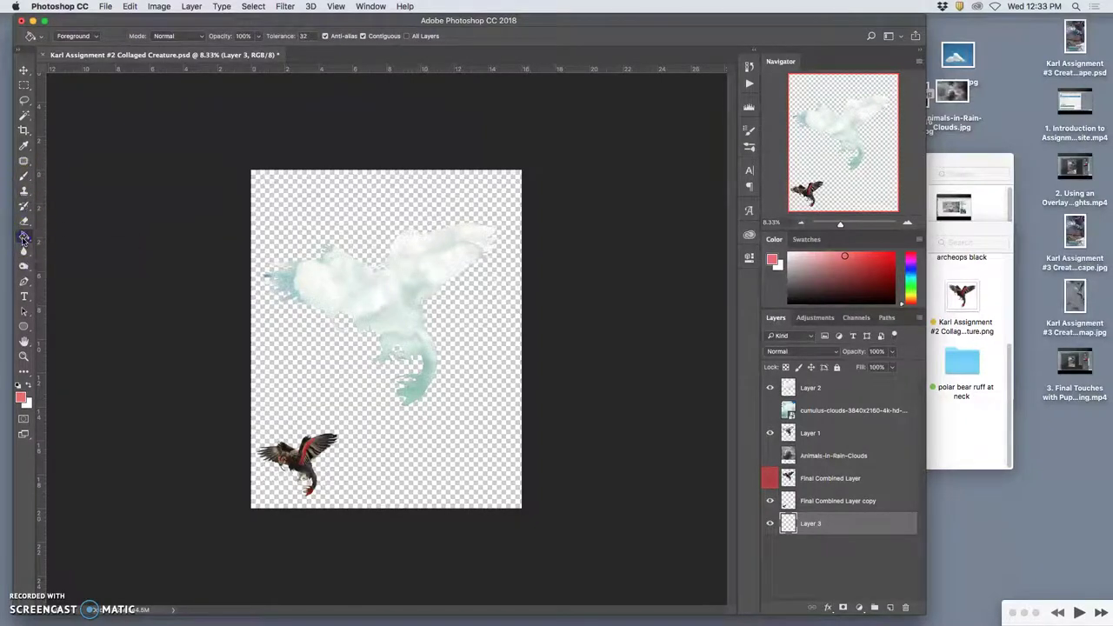
pyautogui.rightClick(24, 237)
pyautogui.click(55, 244)
# Fill Layer 3 with a light blue foreground colour, then briefly view cloud-2.jpg.
pyautogui.click(911, 275)
pyautogui.click(878, 265)
pyautogui.click(20, 398)
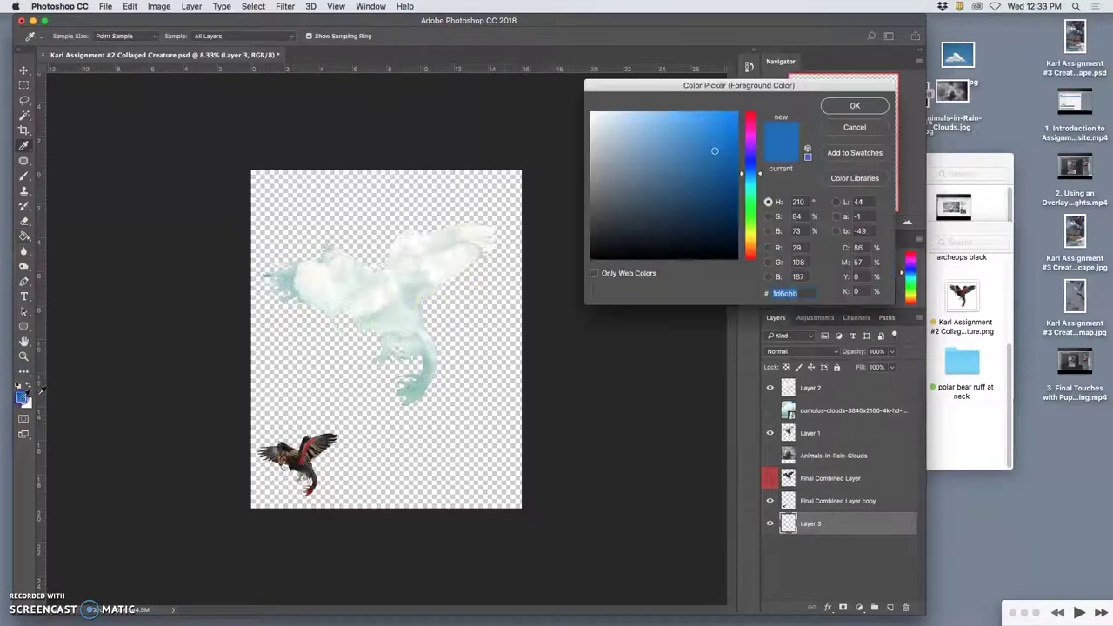
pyautogui.moveTo(713, 150)
pyautogui.mouseDown()
pyautogui.moveTo(705, 134)
pyautogui.moveTo(698, 154)
pyautogui.mouseUp()
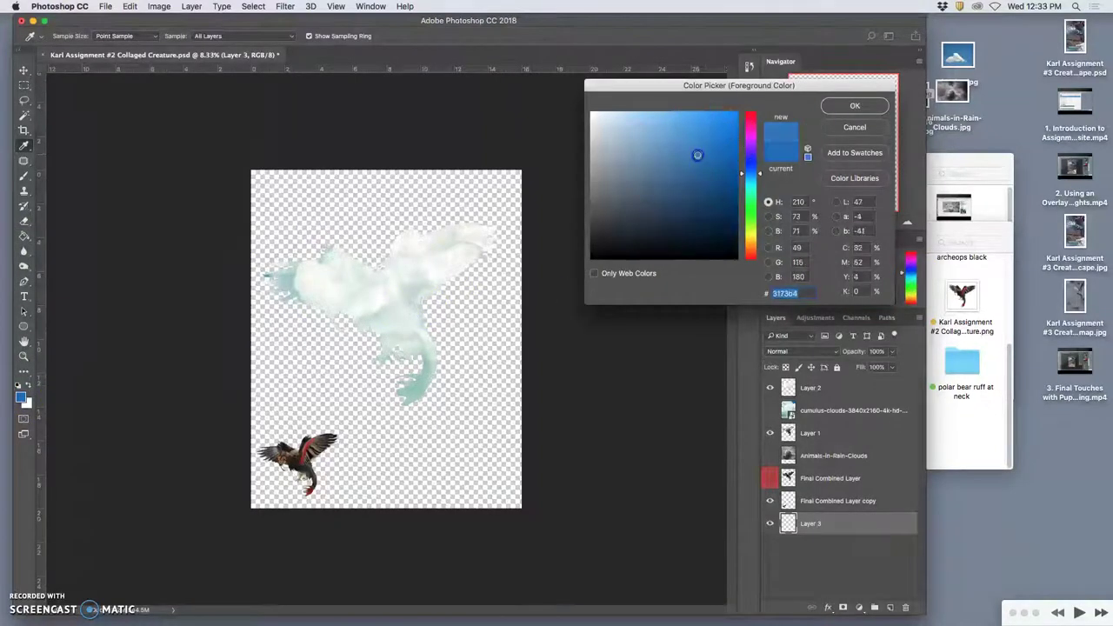
pyautogui.click(852, 105)
pyautogui.click(419, 189)
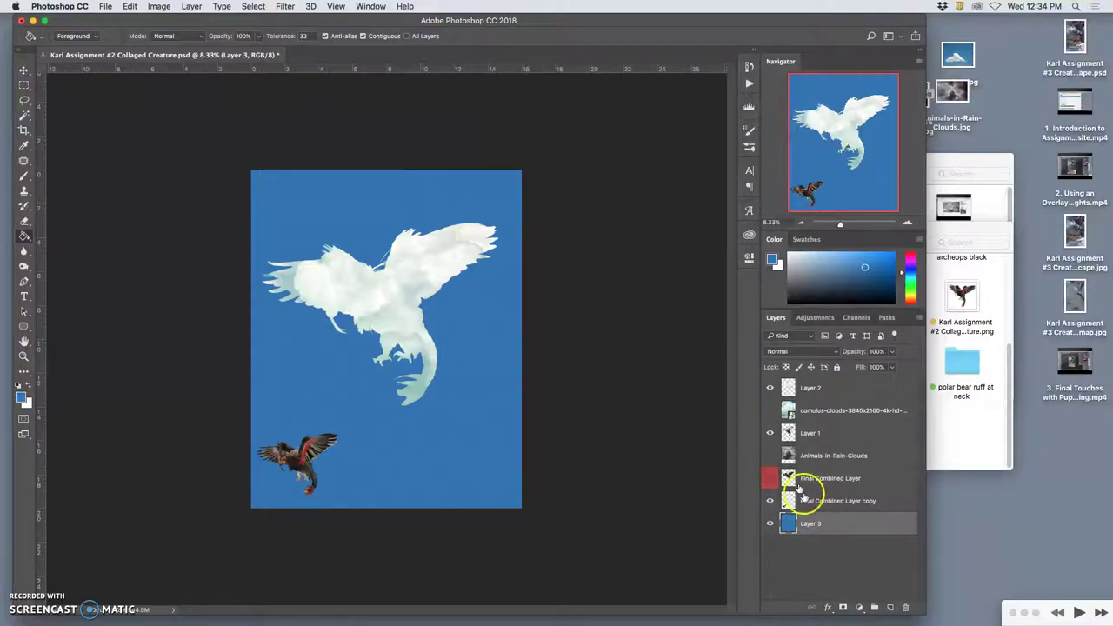
pyautogui.click(958, 55)
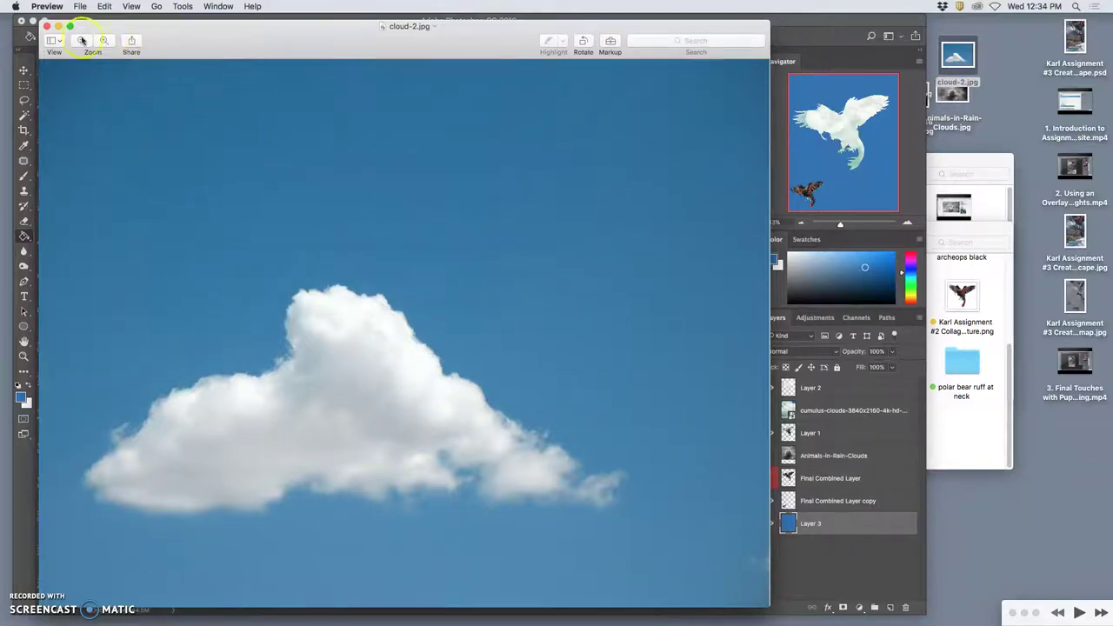
pyautogui.click(46, 25)
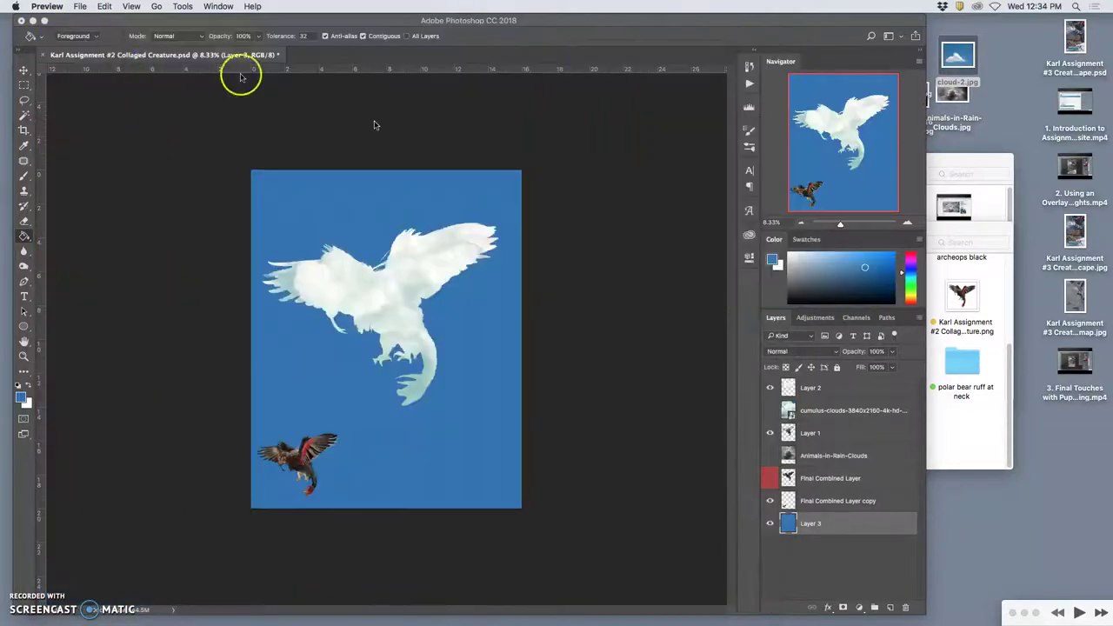
# Switch to the Gradient tool and edit the foreground-to-background gradient preset.
pyautogui.rightClick(26, 238)
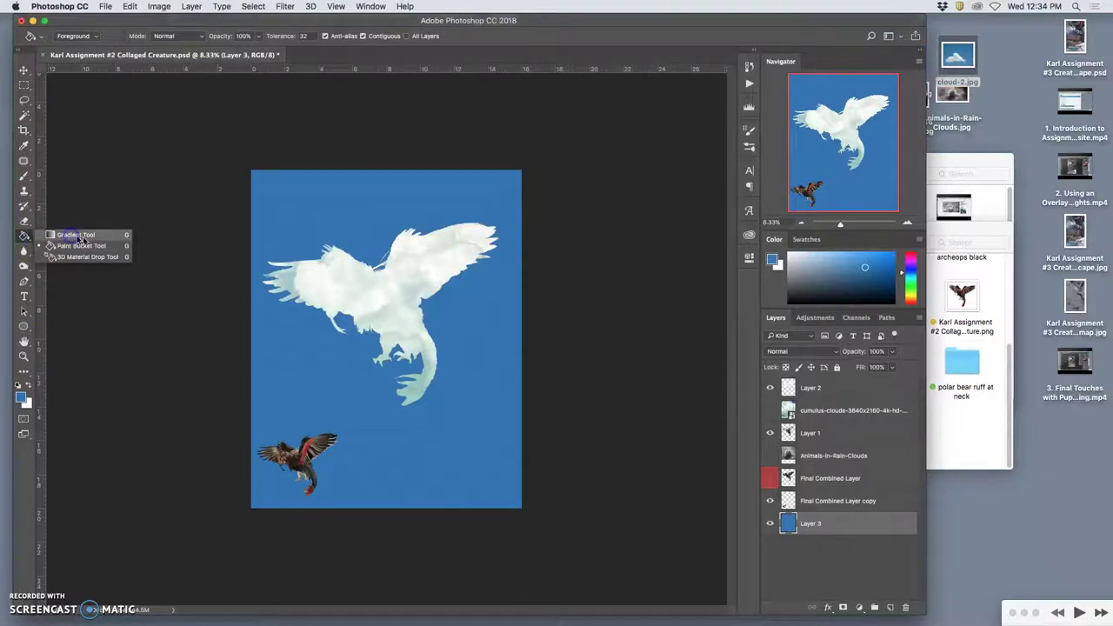
pyautogui.click(79, 238)
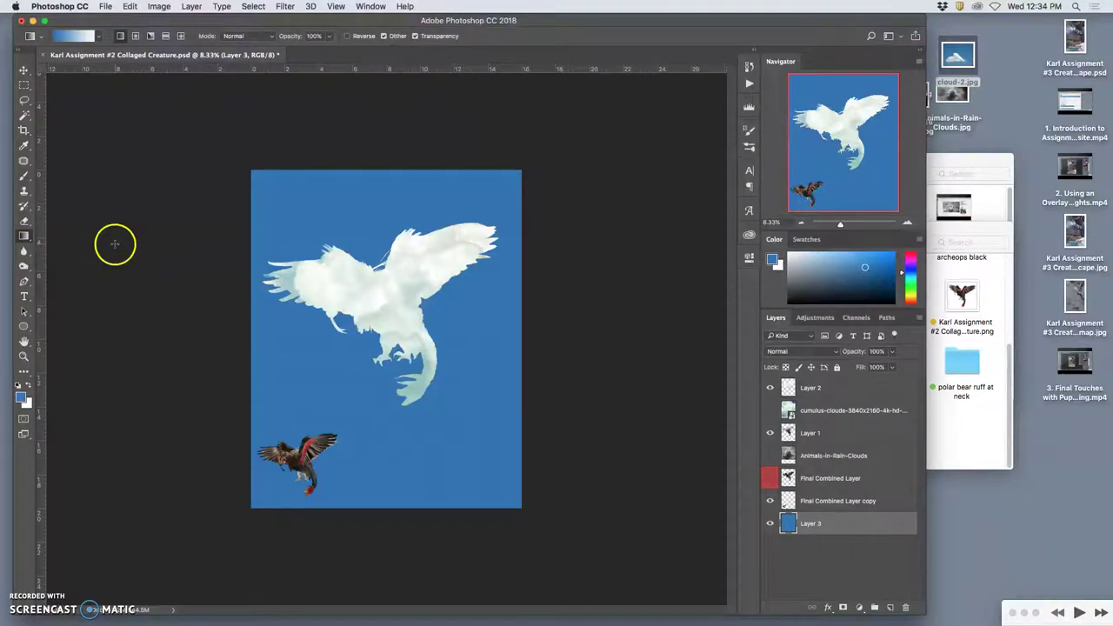
pyautogui.click(99, 40)
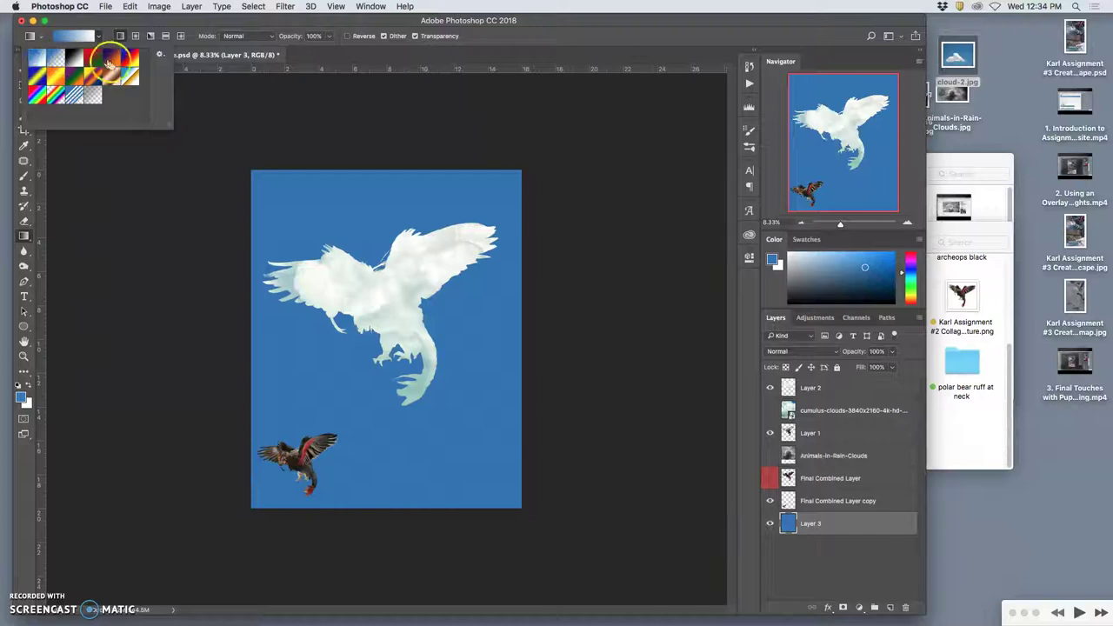
pyautogui.doubleClick(41, 59)
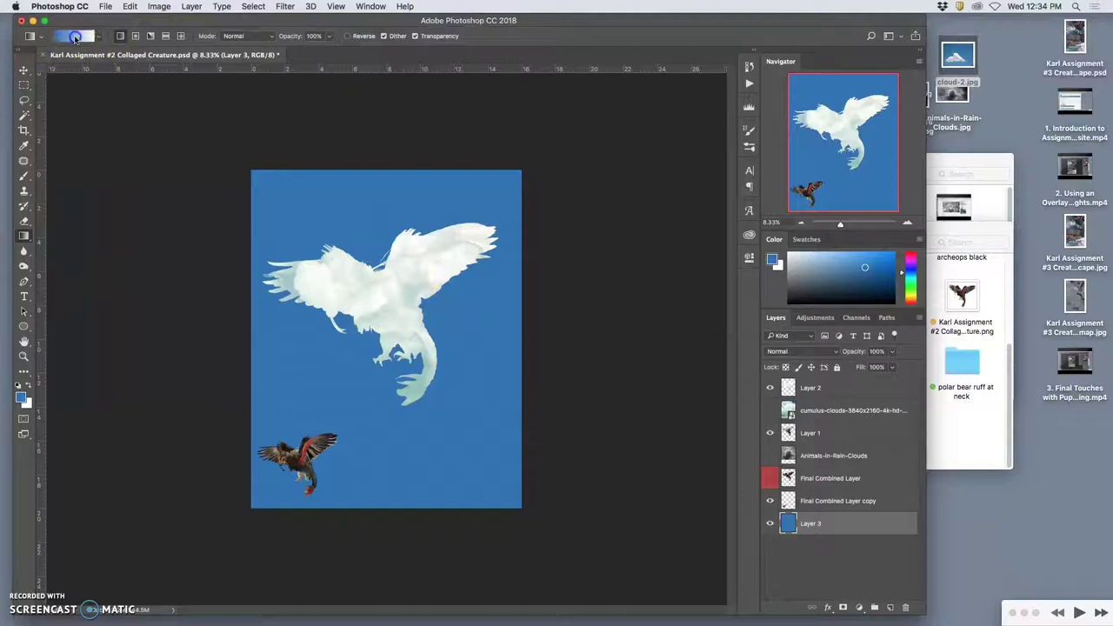
pyautogui.click(77, 37)
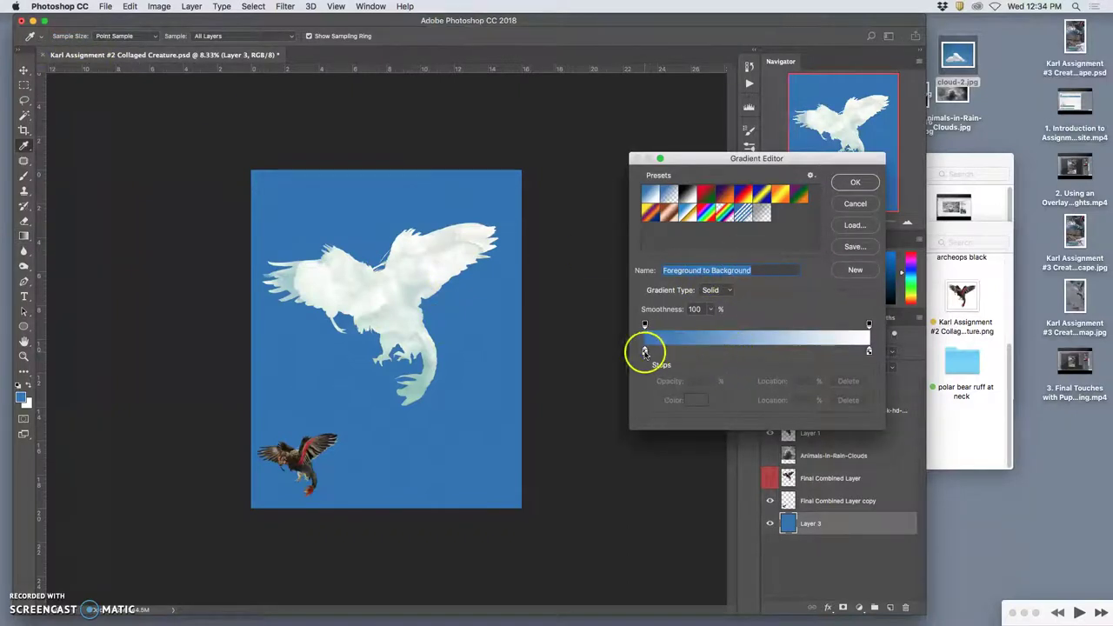
# Set the gradient's left stop to a deep blue.
pyautogui.click(645, 351)
pyautogui.click(697, 400)
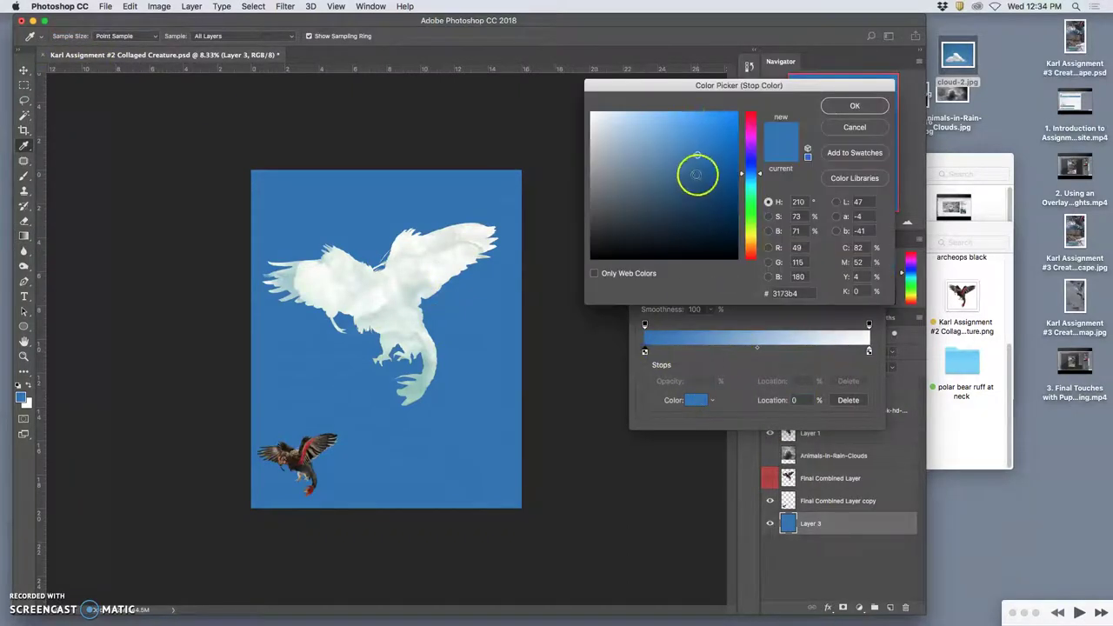
pyautogui.click(714, 170)
pyautogui.moveTo(710, 172); pyautogui.dragTo(709, 171)
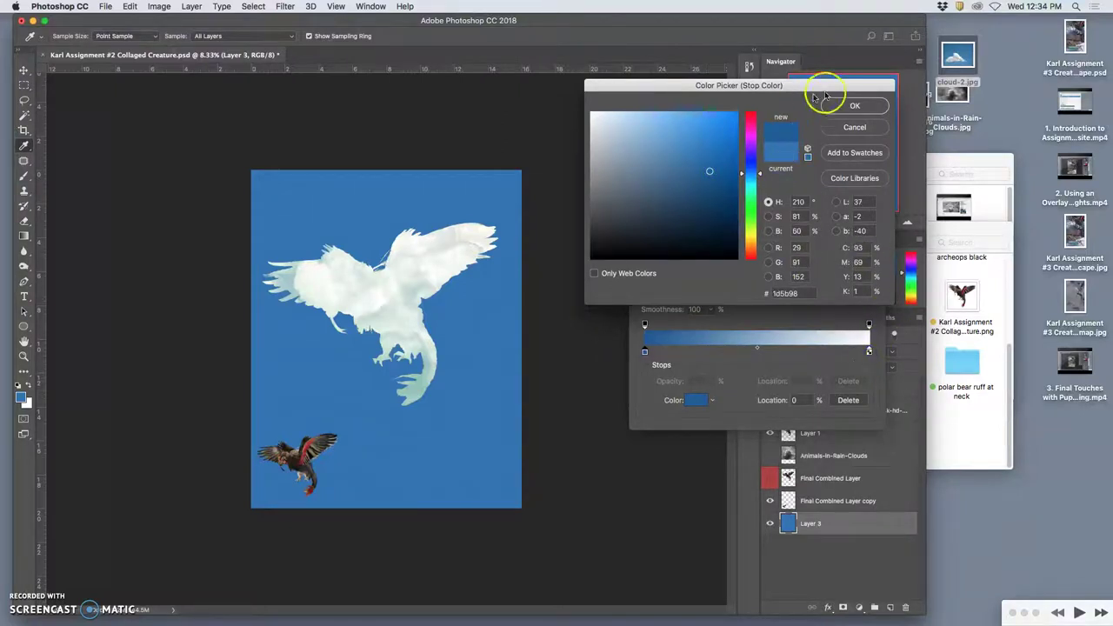
pyautogui.click(852, 106)
# Recolour the gradient's white right stop to a muted teal.
pyautogui.click(870, 352)
pyautogui.doubleClick(870, 352)
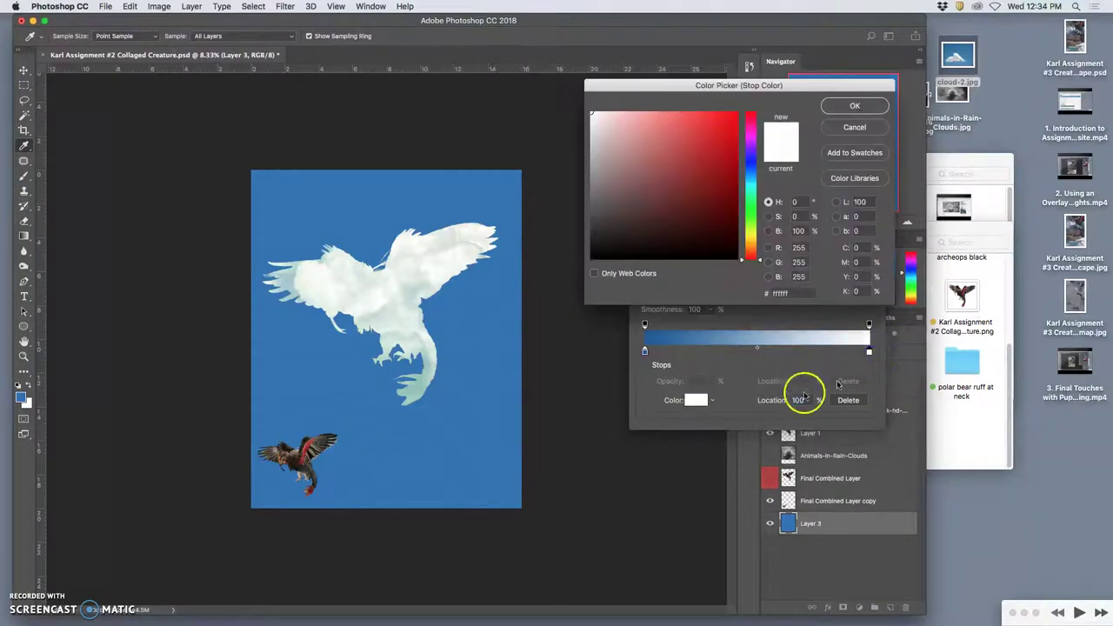
pyautogui.click(748, 164)
pyautogui.click(670, 174)
pyautogui.click(643, 172)
pyautogui.click(751, 185)
pyautogui.moveTo(751, 185); pyautogui.dragTo(751, 183)
pyautogui.click(650, 176)
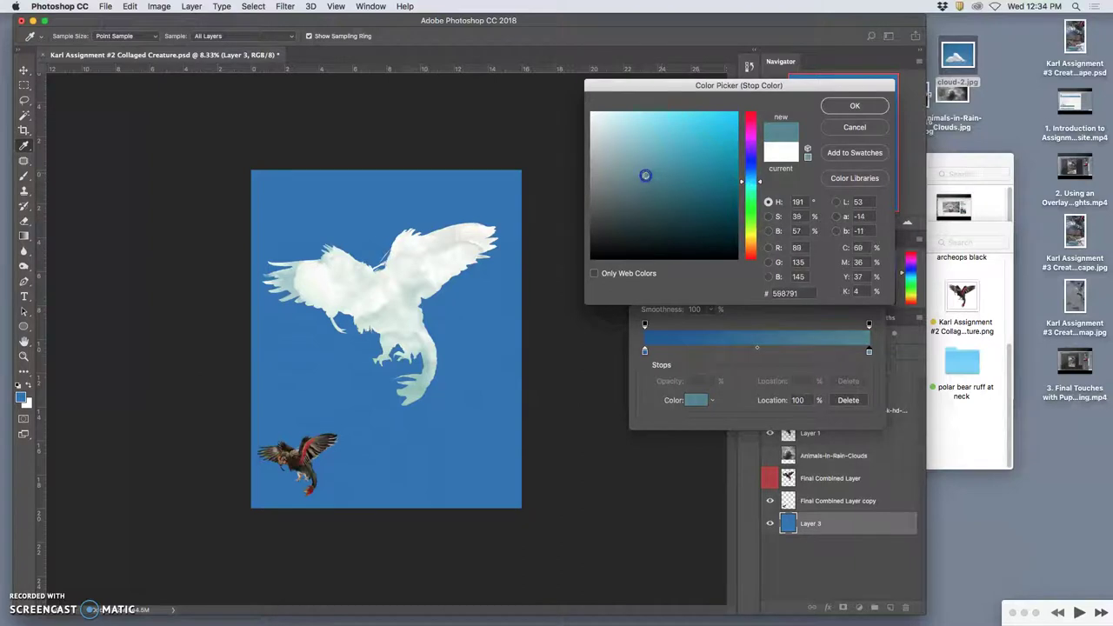
pyautogui.click(853, 107)
pyautogui.click(846, 348)
# Add a pale cyan middle stop at about 60% along the gradient.
pyautogui.click(777, 350)
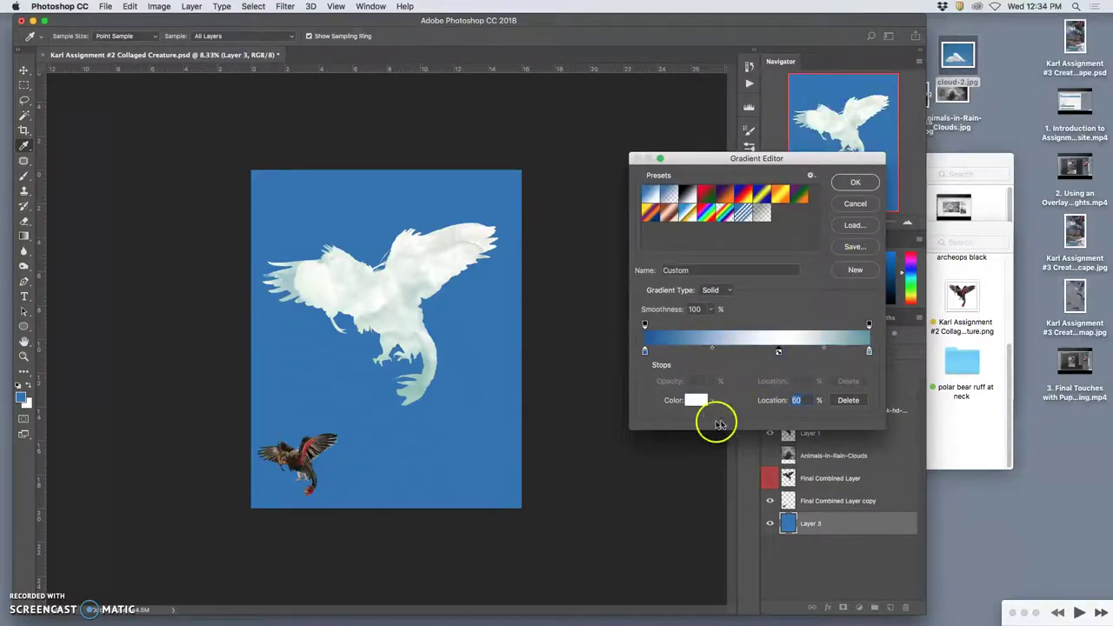
pyautogui.click(692, 400)
pyautogui.click(599, 163)
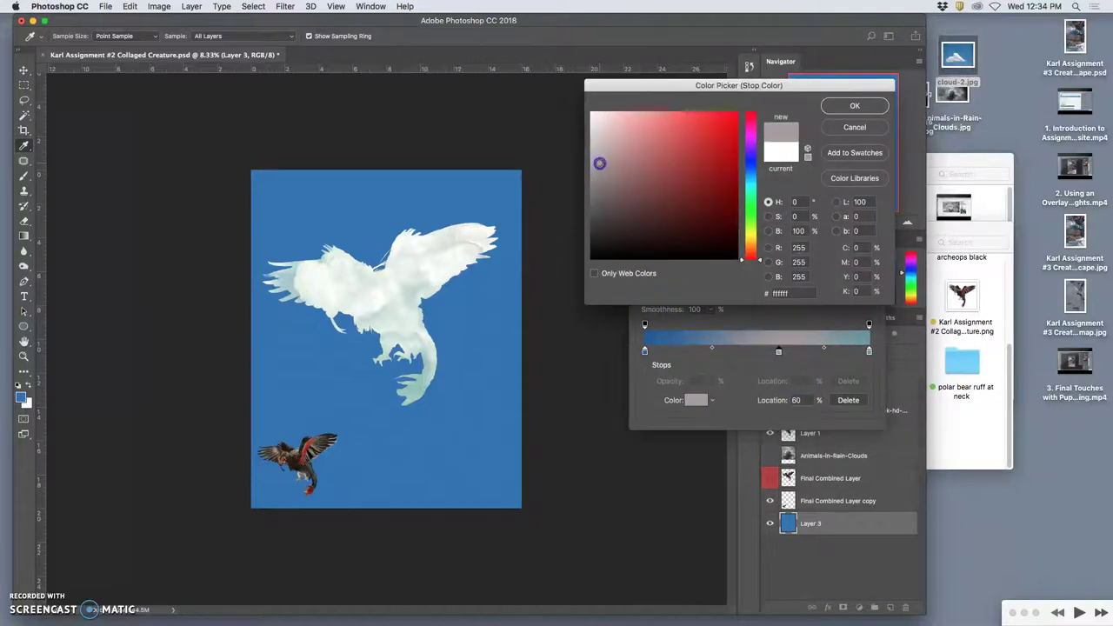
pyautogui.moveTo(751, 177); pyautogui.dragTo(751, 182)
pyautogui.click(652, 147)
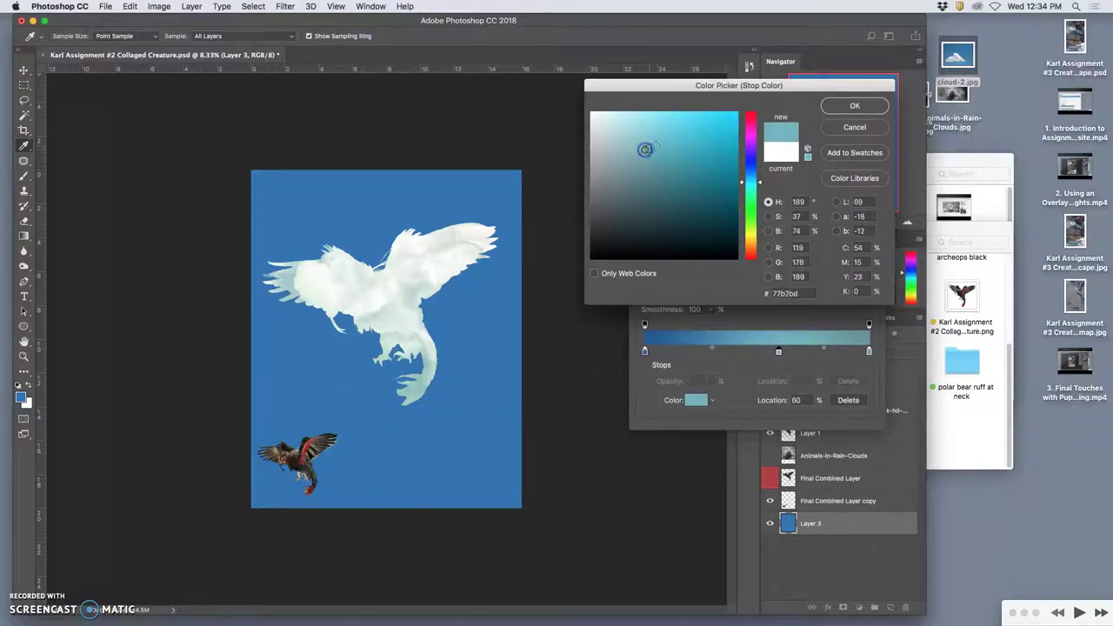
pyautogui.click(854, 105)
pyautogui.moveTo(778, 350)
pyautogui.mouseDown()
pyautogui.moveTo(735, 352)
pyautogui.moveTo(781, 352)
pyautogui.mouseUp()
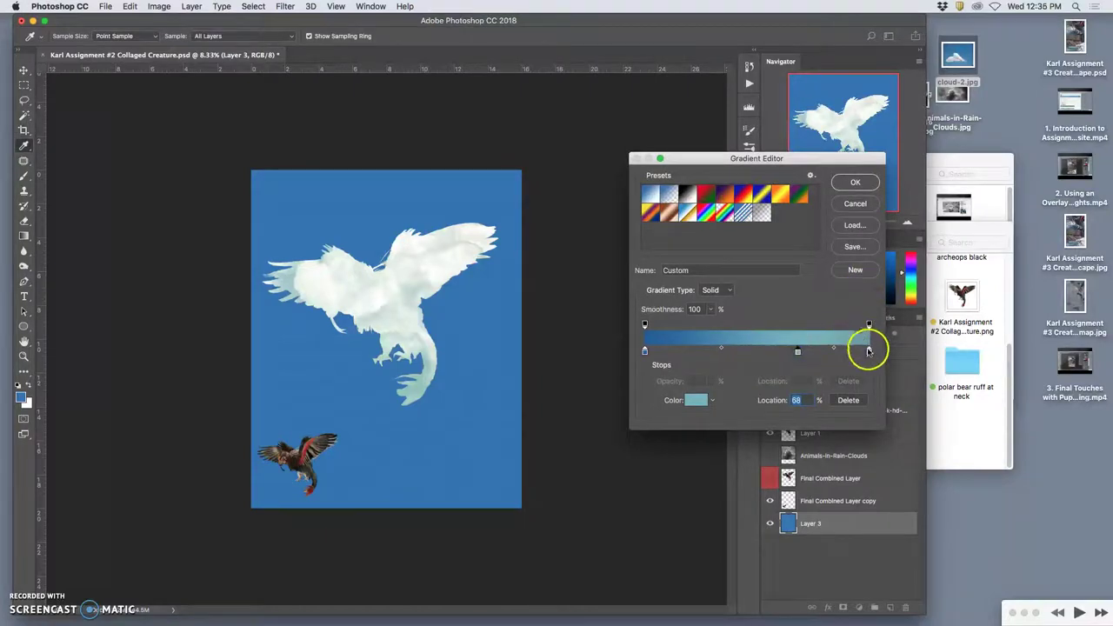
# Lighten the right stop's teal slightly and accept the custom gradient.
pyautogui.click(870, 352)
pyautogui.click(696, 399)
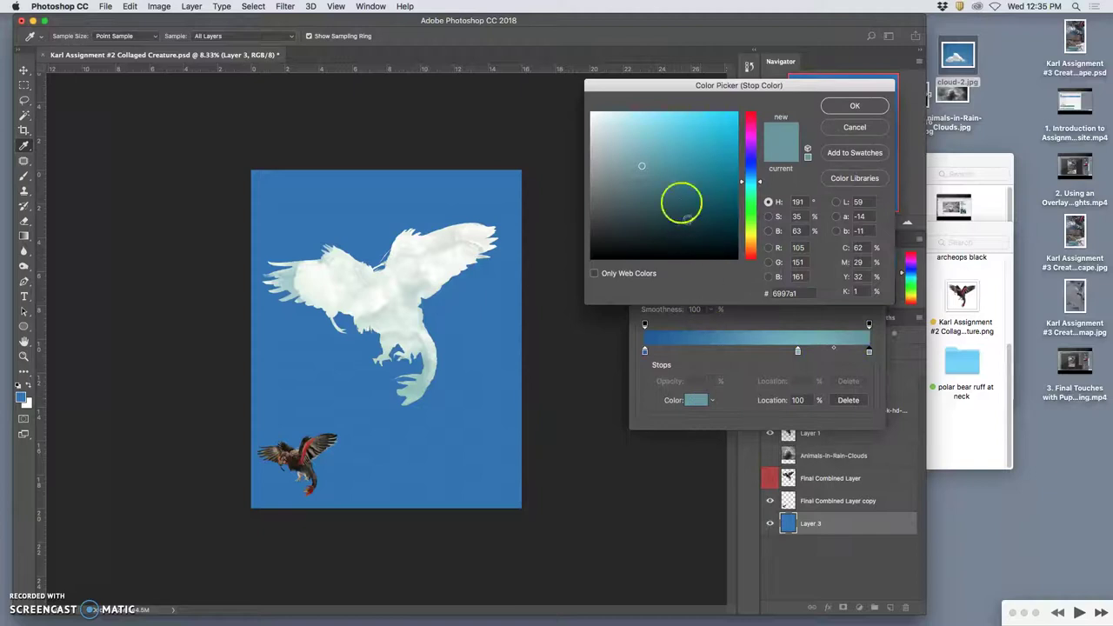
pyautogui.moveTo(657, 182); pyautogui.dragTo(654, 174)
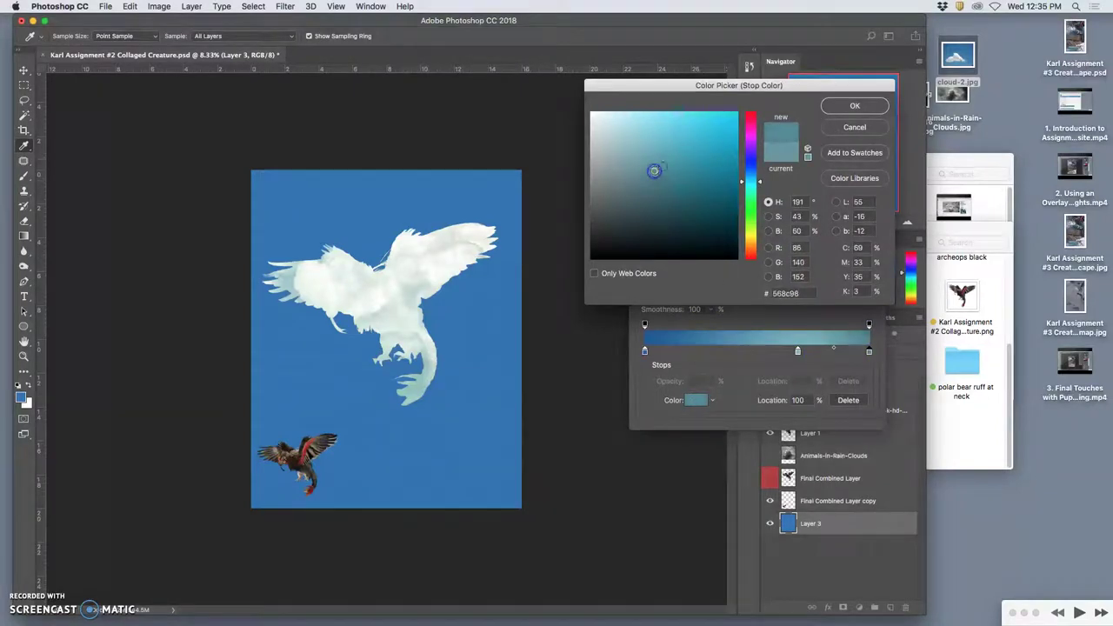
pyautogui.click(834, 106)
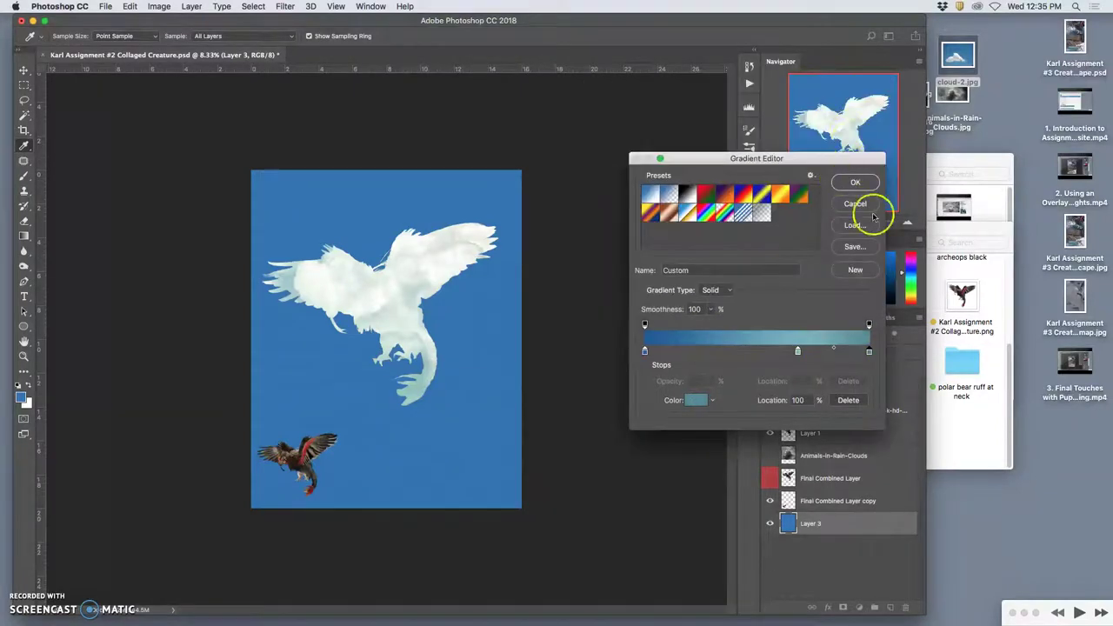
pyautogui.click(856, 182)
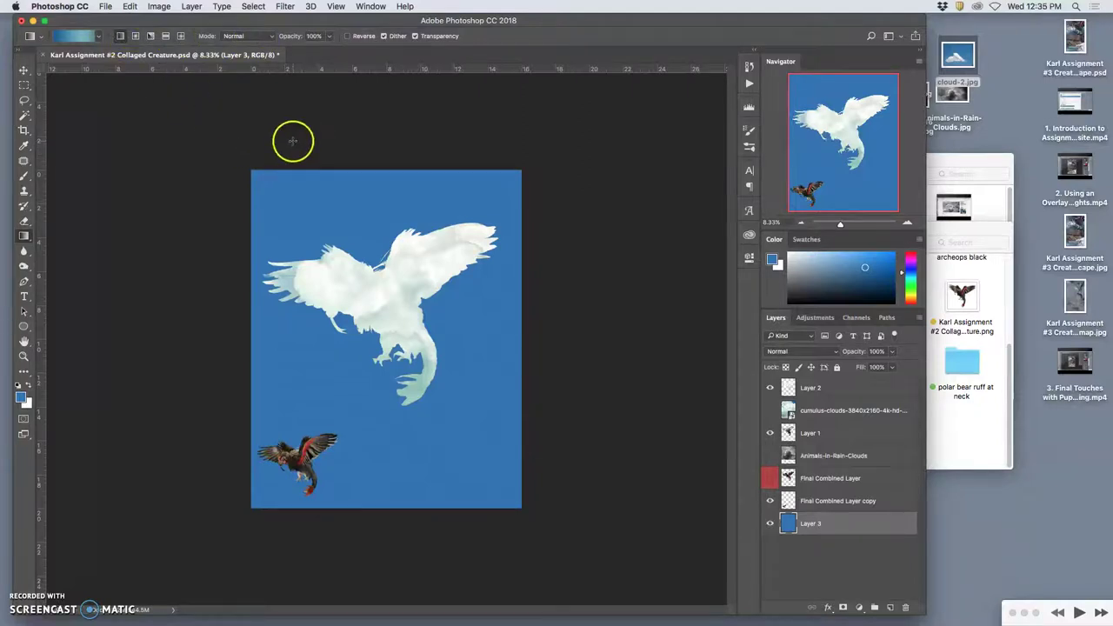
# Fill Layer 3 with the blue-to-teal gradient running dark from the top down.
pyautogui.moveTo(293, 141); pyautogui.dragTo(439, 528)
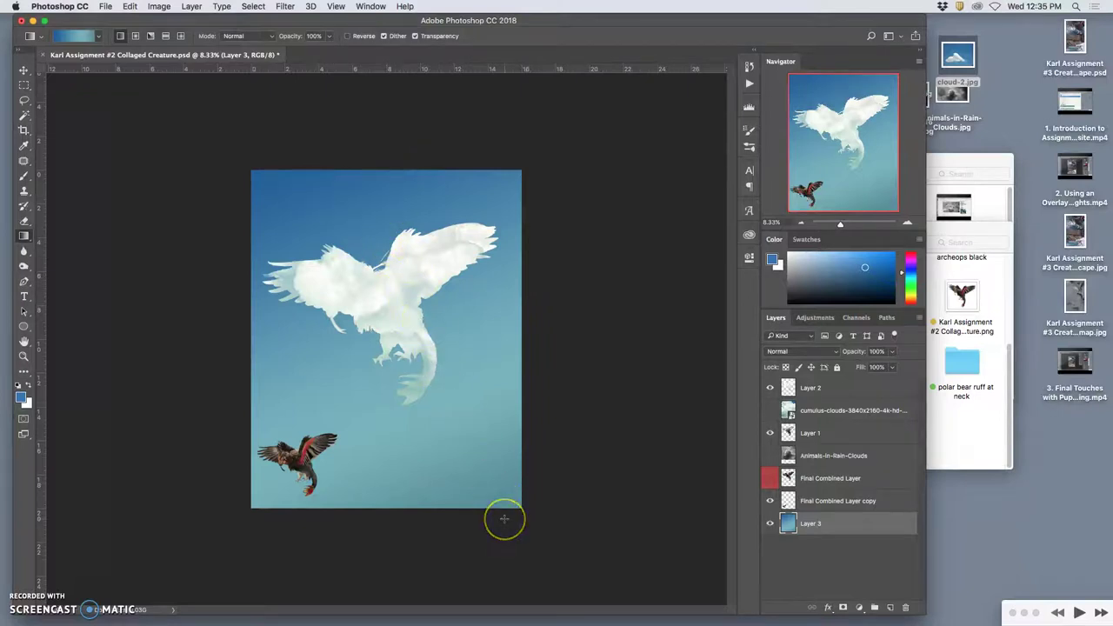
pyautogui.moveTo(497, 539); pyautogui.dragTo(331, 153)
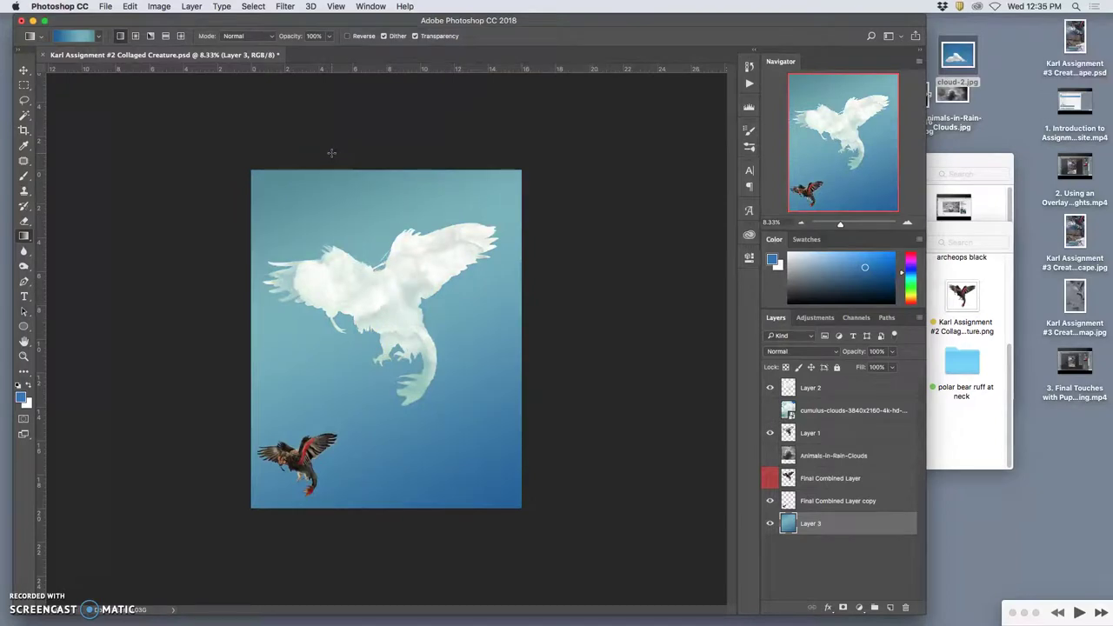
pyautogui.press('super+z')
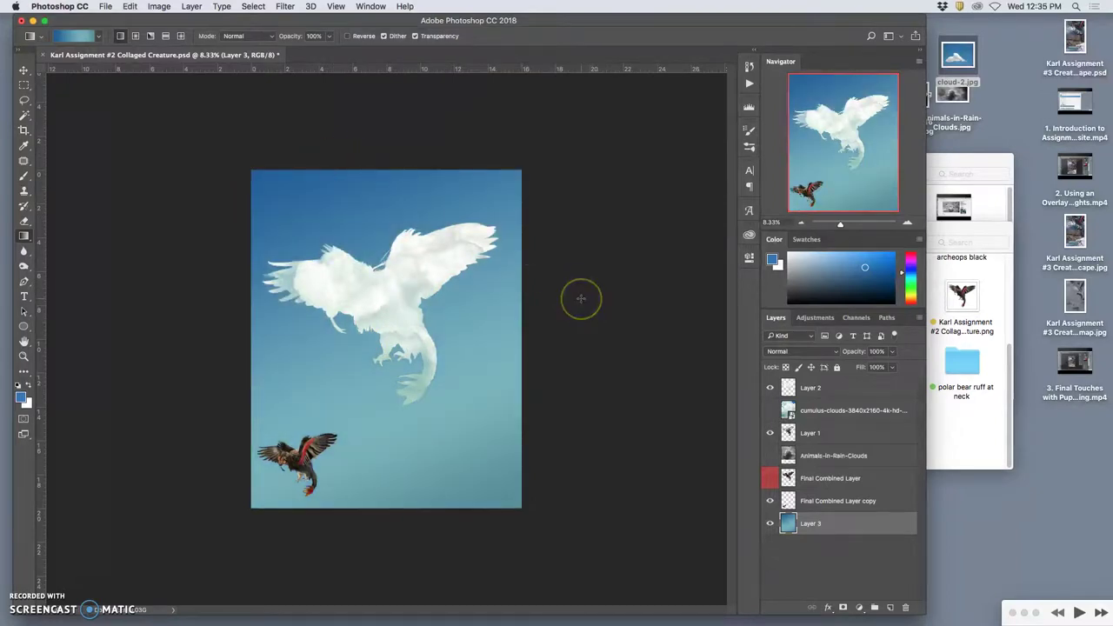
# Duplicate Layer 3, draw a top-right gradient on the copy at 53% opacity, and drag in cloud-2.jpg.
pyautogui.press('super+j')
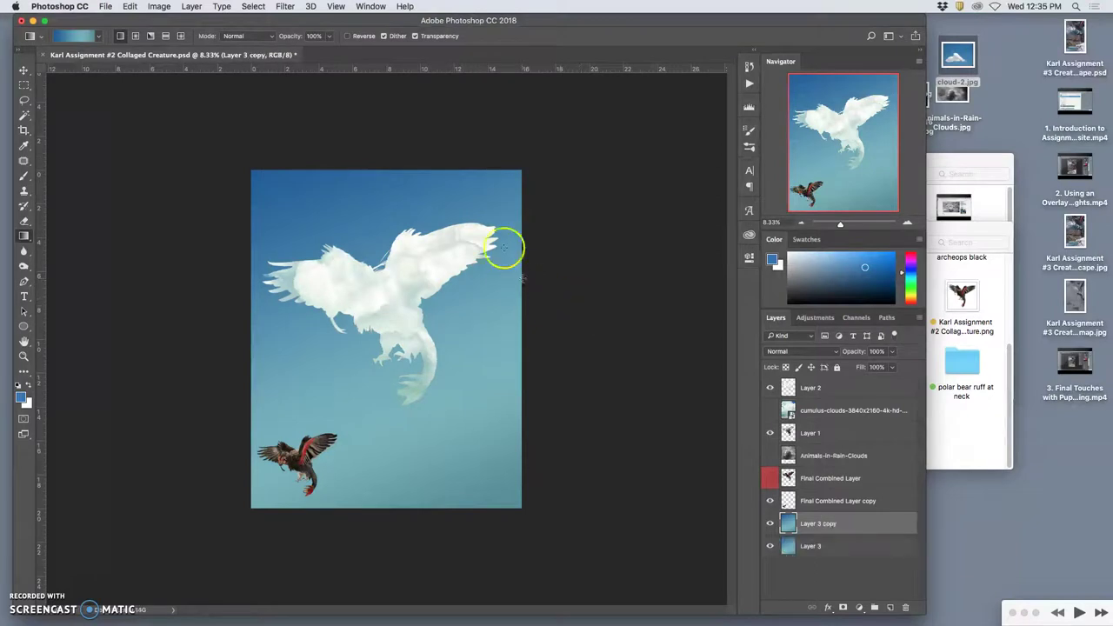
pyautogui.moveTo(537, 127); pyautogui.dragTo(369, 533)
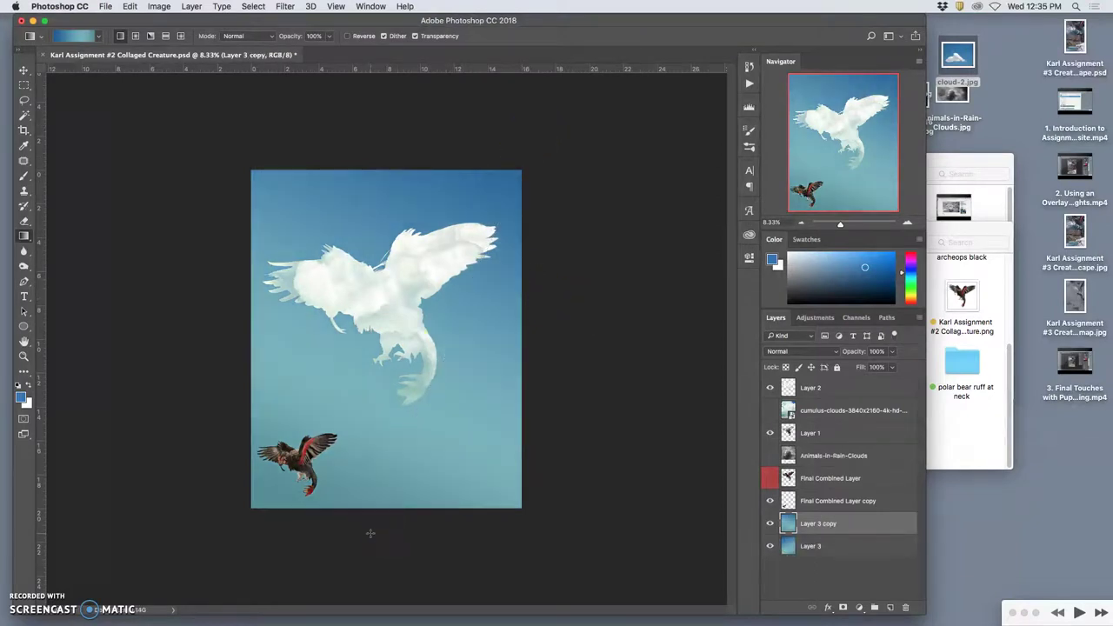
pyautogui.click(892, 353)
pyautogui.moveTo(885, 366)
pyautogui.mouseDown()
pyautogui.moveTo(863, 366)
pyautogui.moveTo(876, 366)
pyautogui.mouseUp()
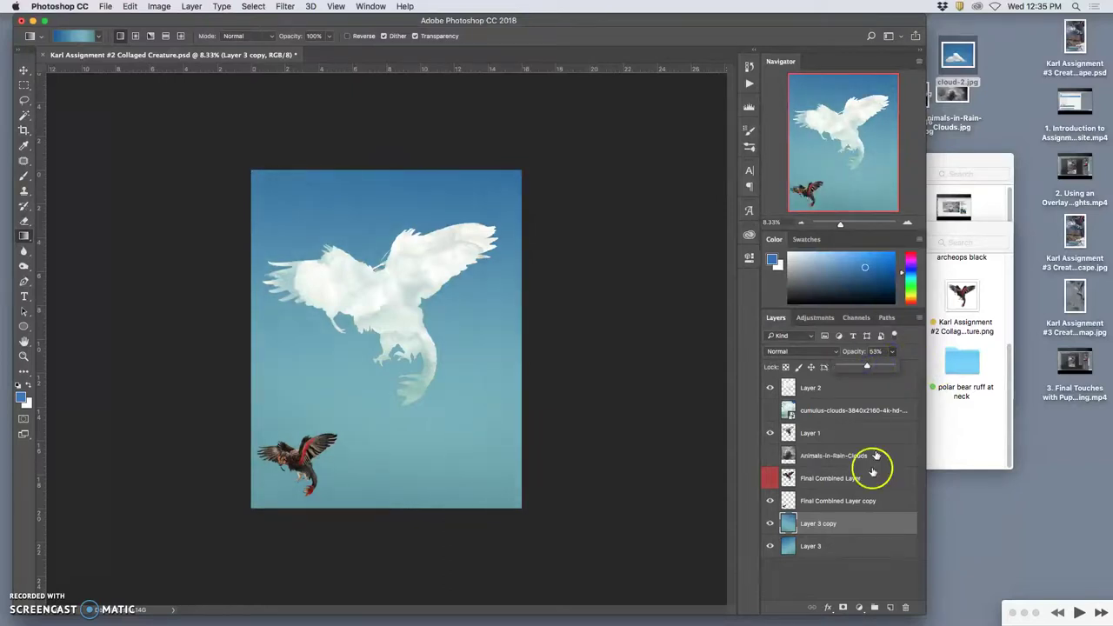
pyautogui.click(771, 525)
pyautogui.click(770, 524)
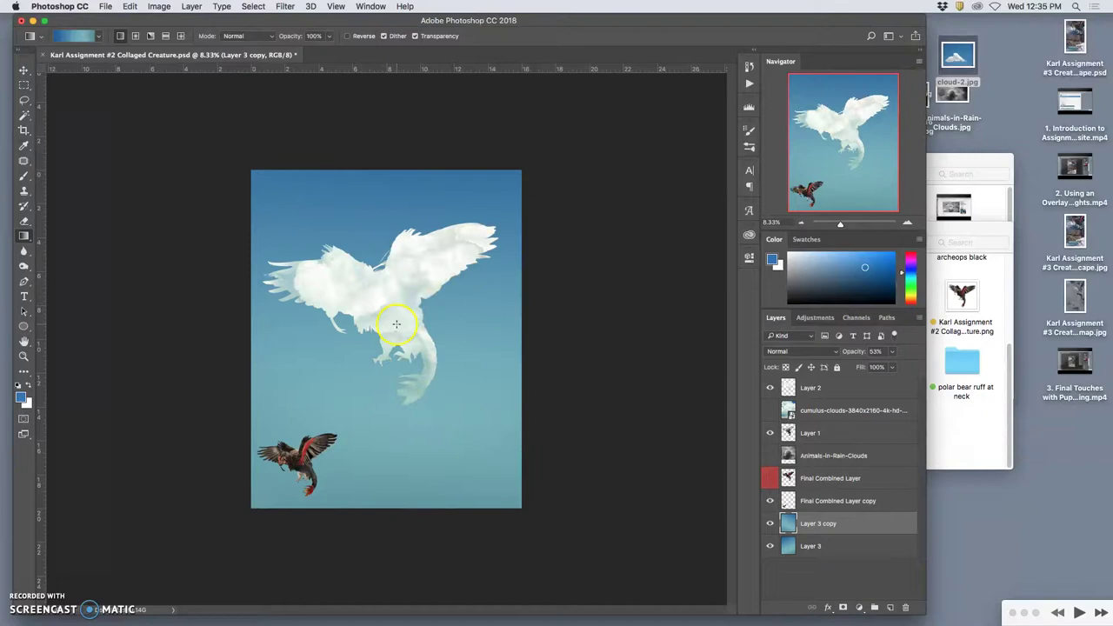
pyautogui.moveTo(957, 56); pyautogui.dragTo(423, 377)
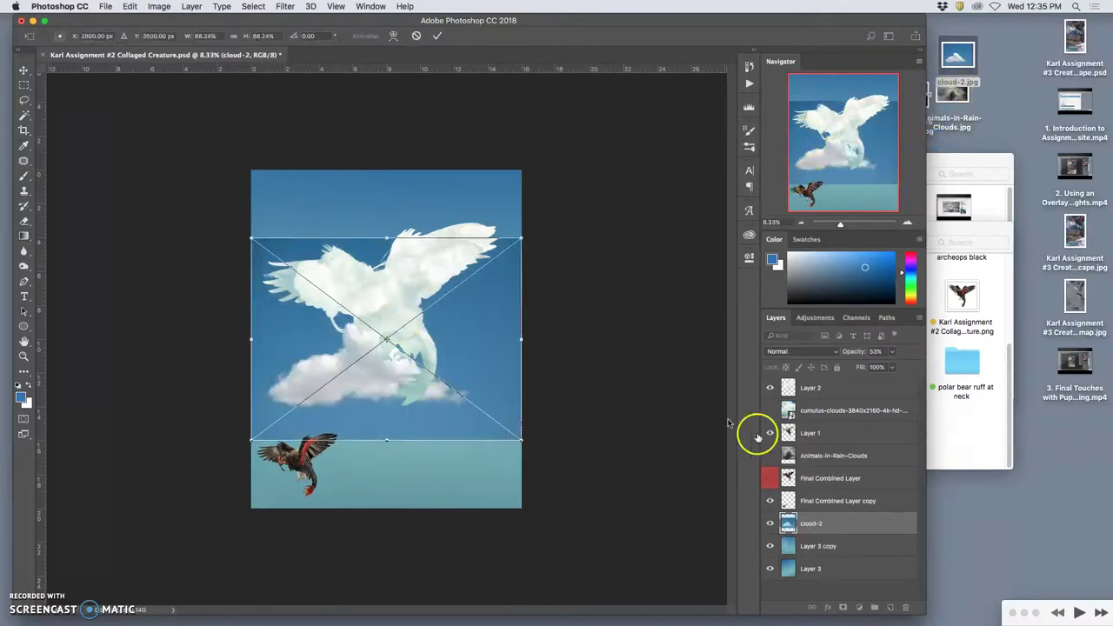
# Commit the placed cloud-2.jpg as a cloud-2 layer above Layer 3 copy.
pyautogui.press('Return')
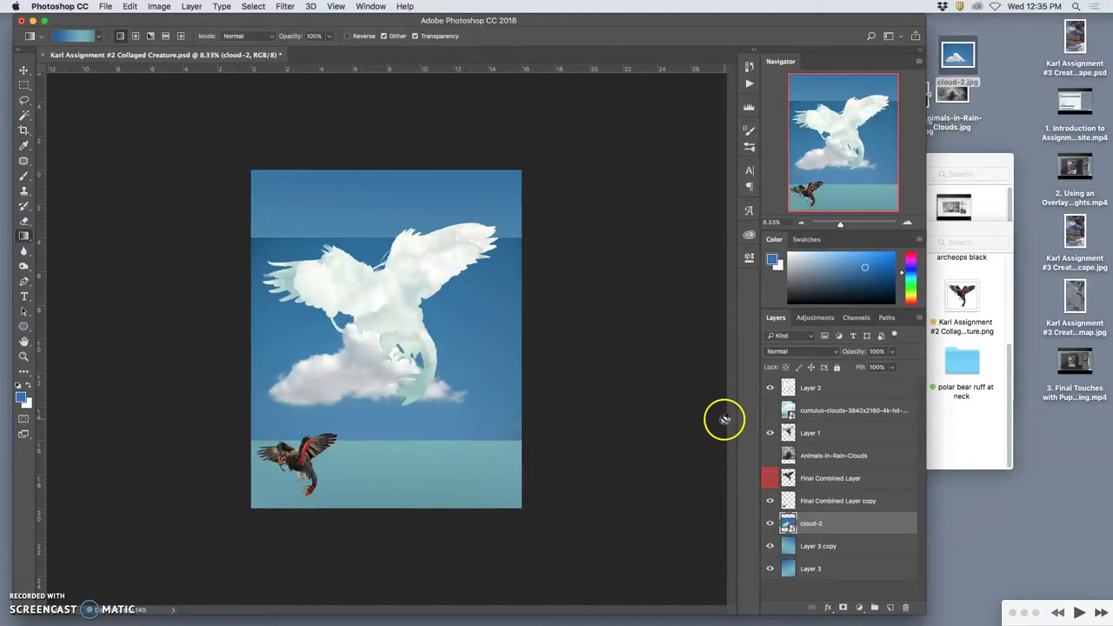